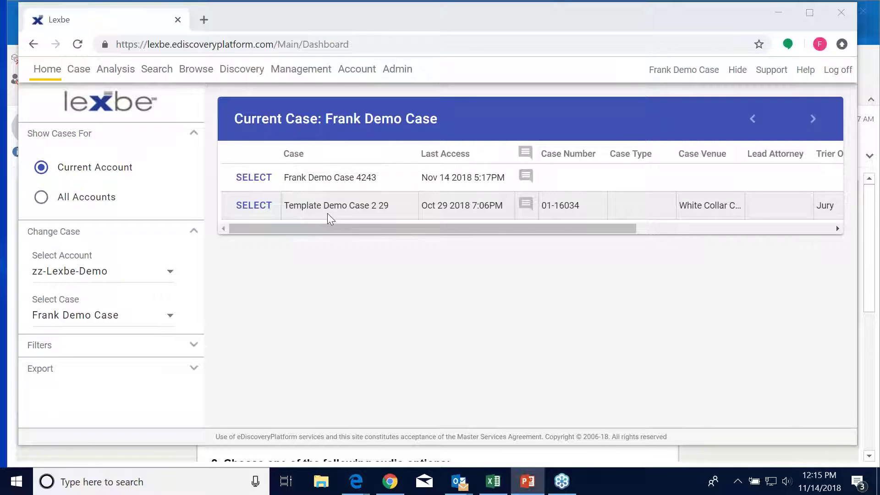
pyautogui.moveTo(469, 15); pyautogui.dragTo(461, 19)
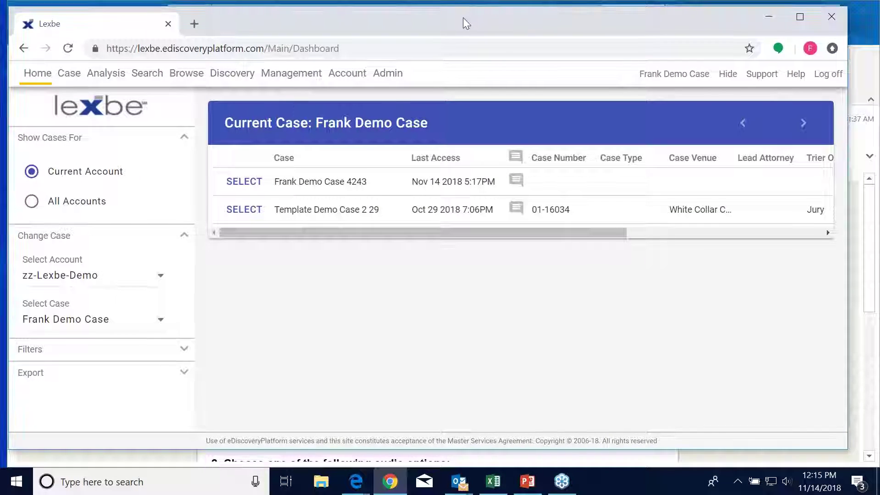
pyautogui.moveTo(857, 6); pyautogui.dragTo(866, 5)
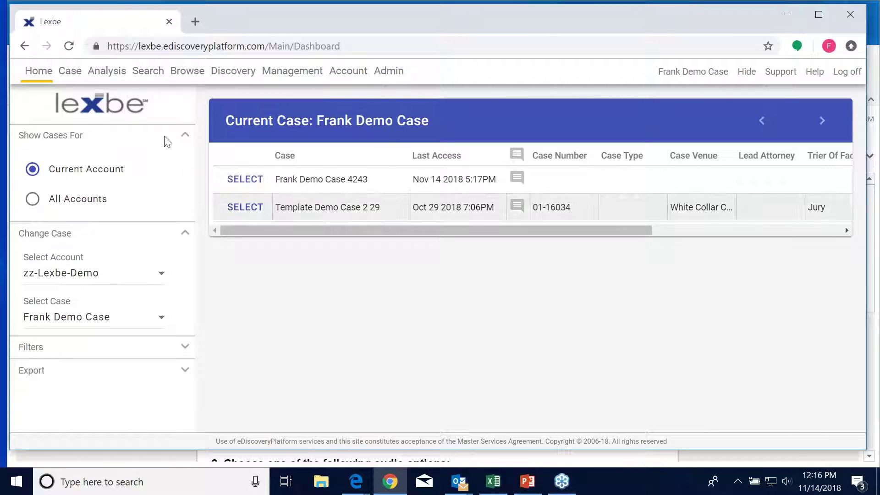
pyautogui.moveTo(123, 76)
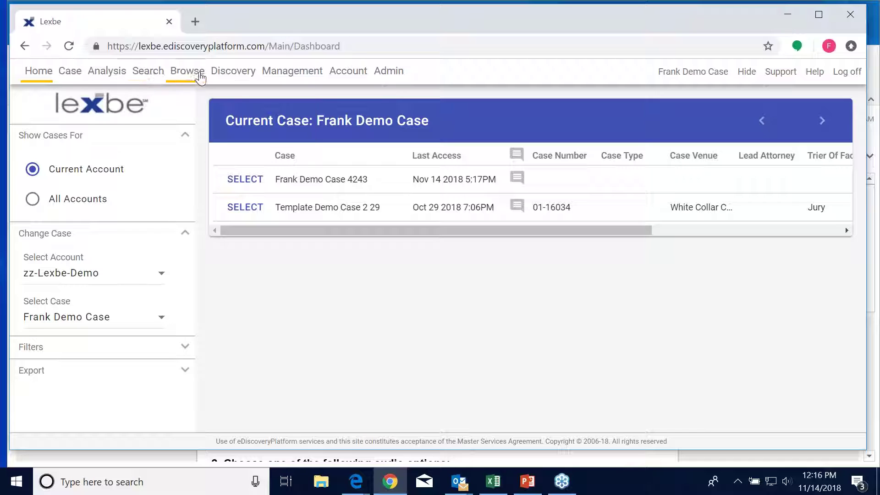
pyautogui.moveTo(387, 74)
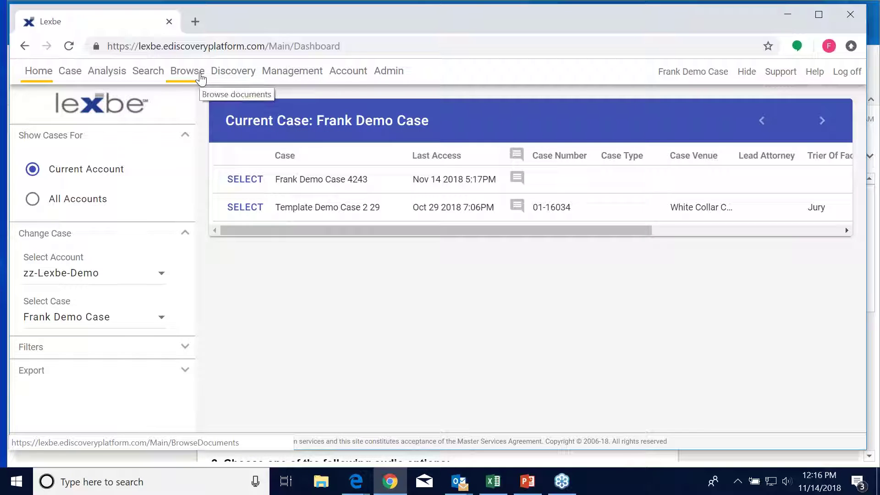
pyautogui.moveTo(69, 76)
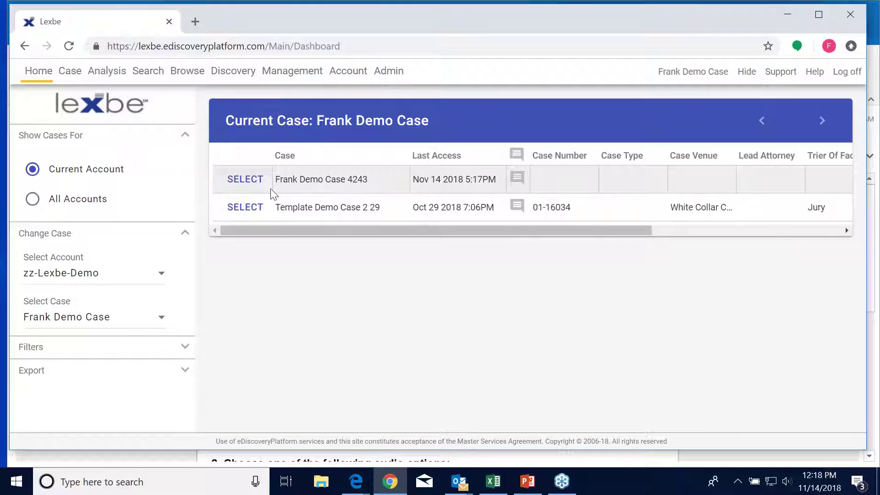
# Step: Open the first demo case in the case list and look through the titles in its document list
pyautogui.click(251, 181)
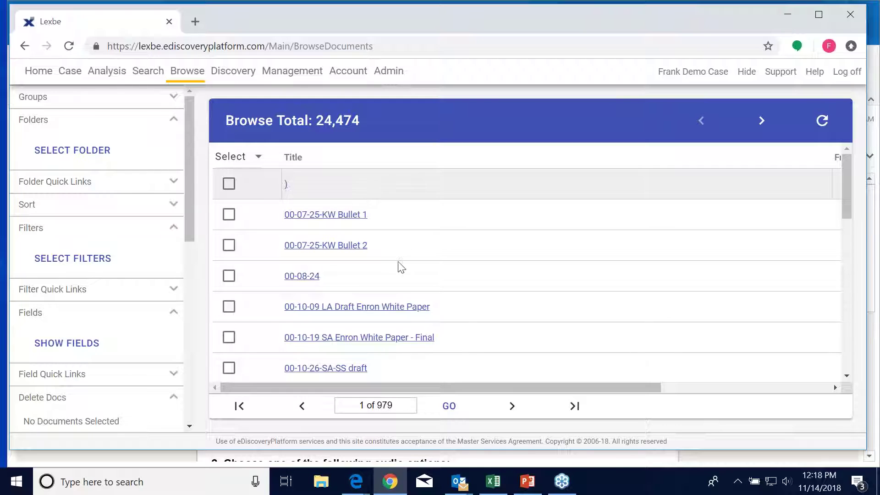
pyautogui.scroll(-2, 367, 255)
pyautogui.scroll(2, 334, 229)
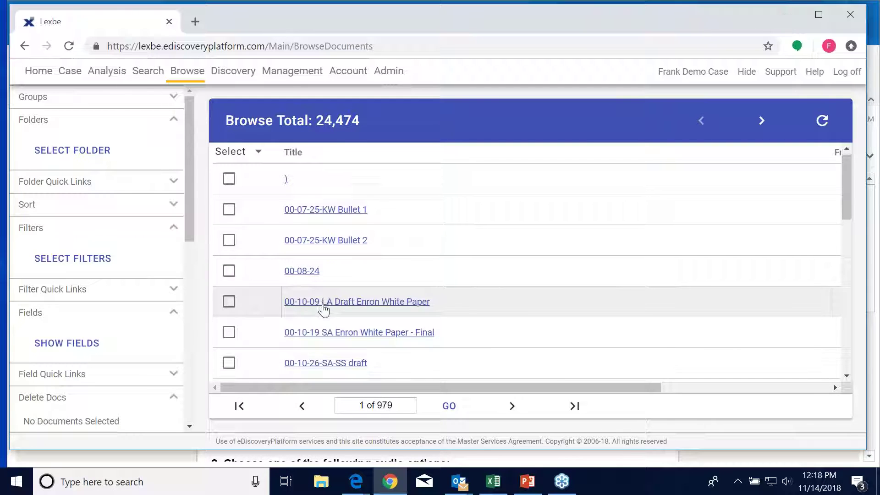
pyautogui.scroll(-3, 325, 300)
pyautogui.scroll(-1, 326, 300)
pyautogui.scroll(3, 326, 305)
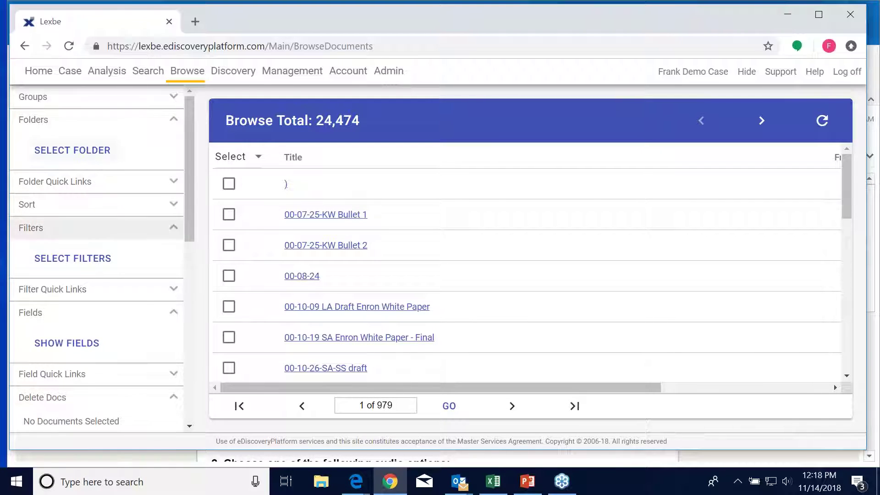
pyautogui.moveTo(185, 175); pyautogui.dragTo(507, 261)
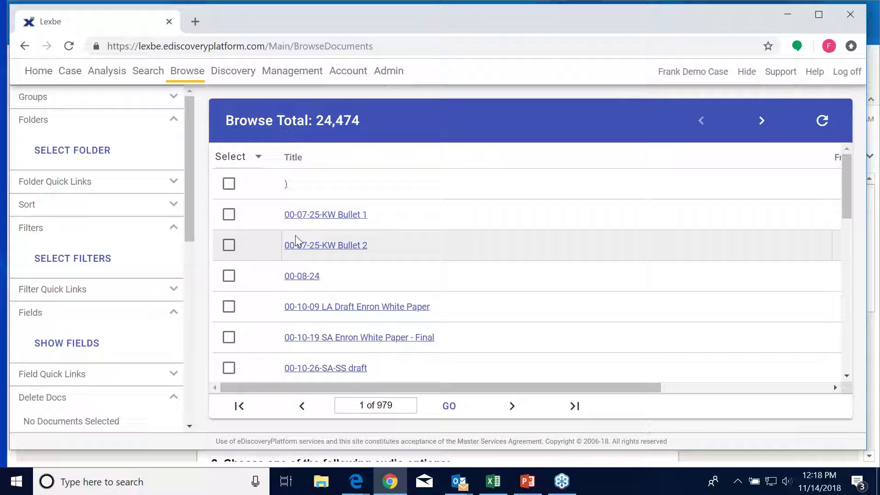
# Step: Open the upload form for adding case documents, view the custodian choices, and proceed to file selection with the default batch settings
pyautogui.moveTo(74, 71)
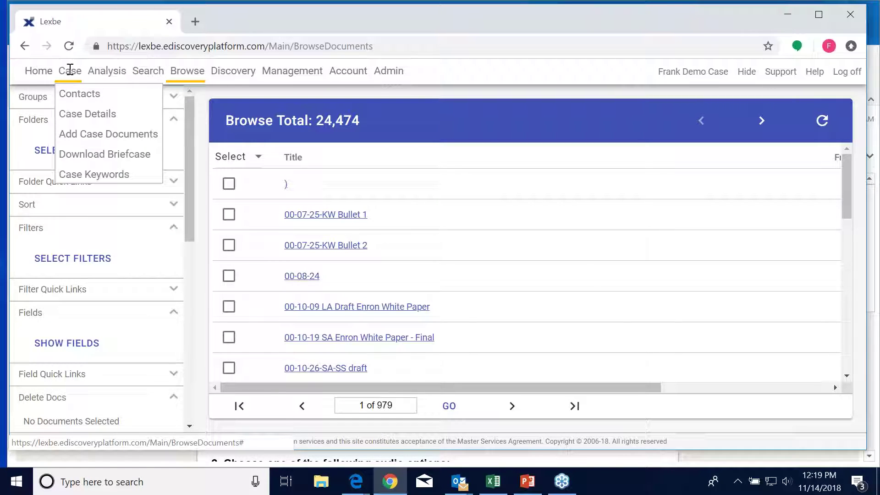
pyautogui.click(85, 134)
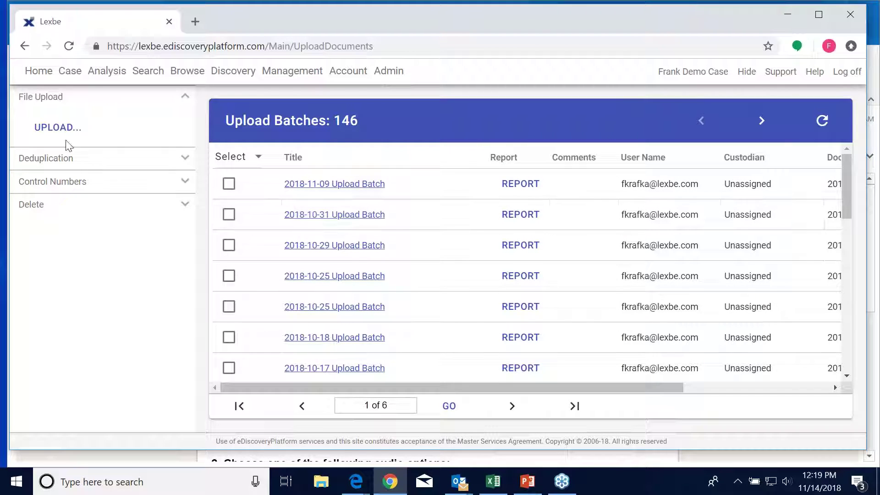
pyautogui.click(58, 130)
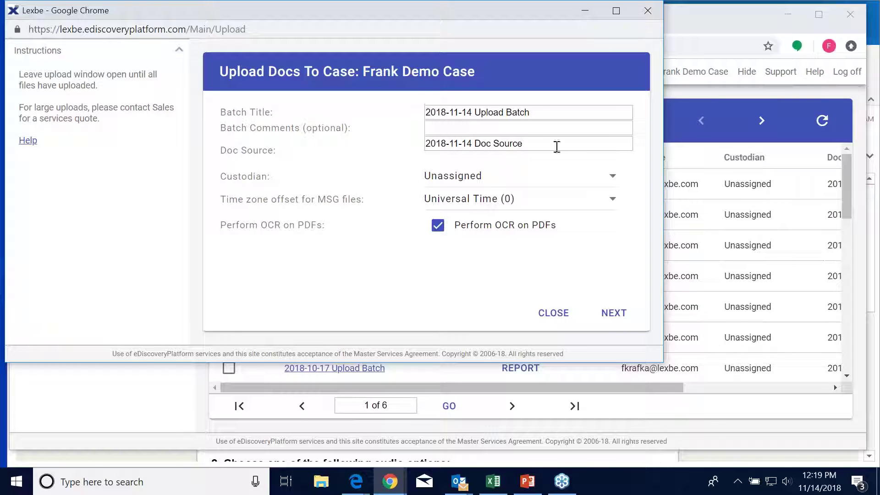
pyautogui.click(611, 179)
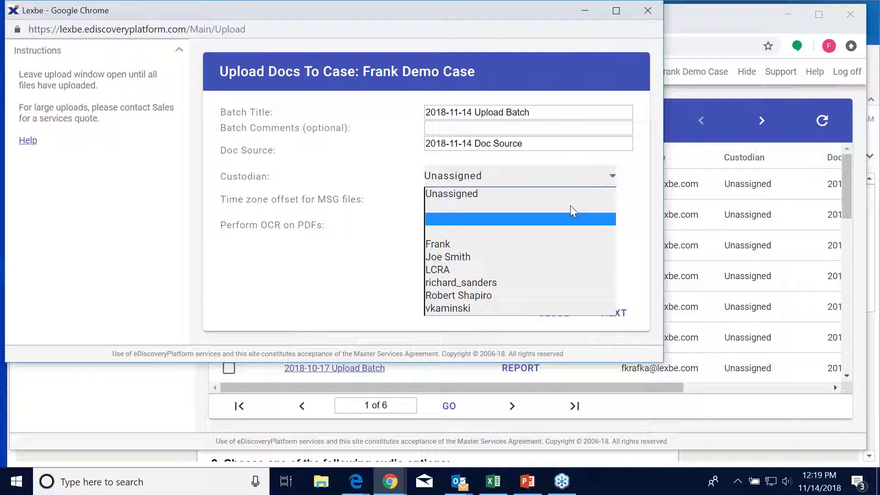
pyautogui.click(551, 176)
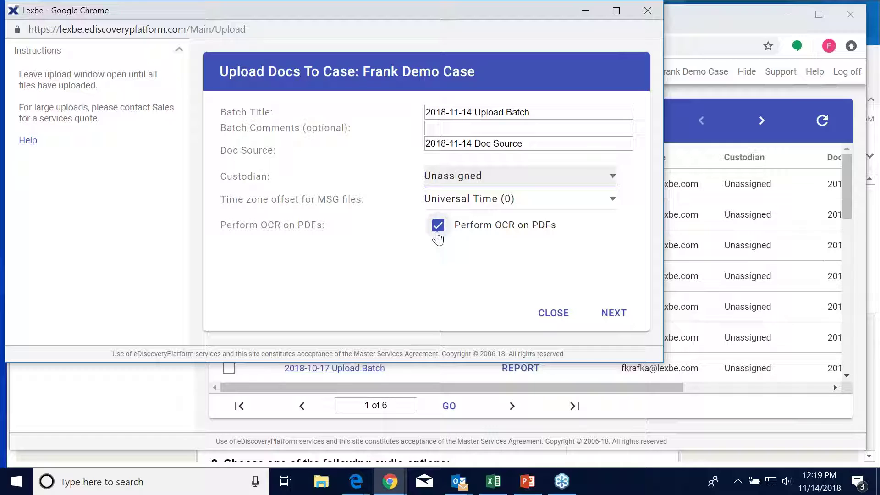
pyautogui.click(608, 314)
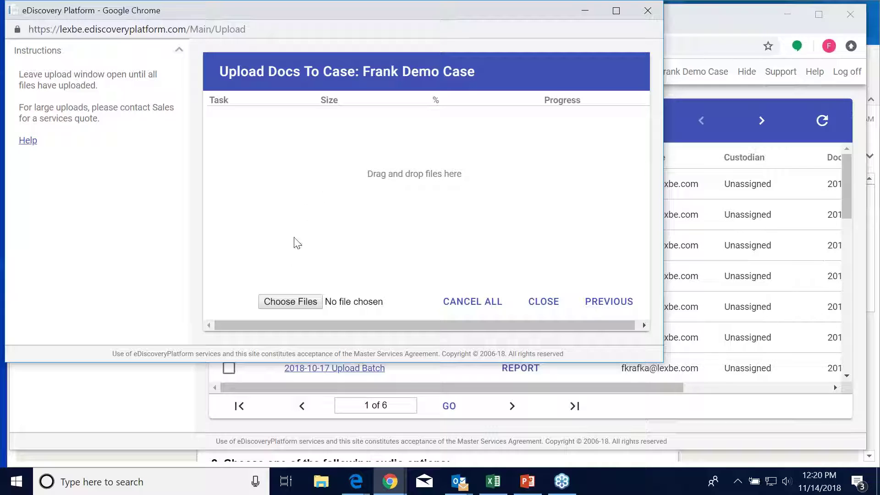
# Step: View the local folders available for choosing upload files, then cancel the selection and close the upload window
pyautogui.click(282, 304)
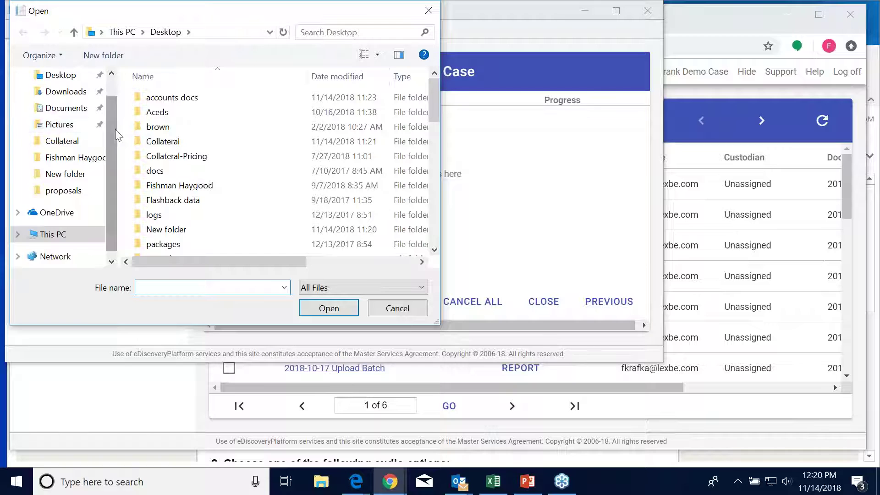
pyautogui.moveTo(115, 129); pyautogui.dragTo(109, 94)
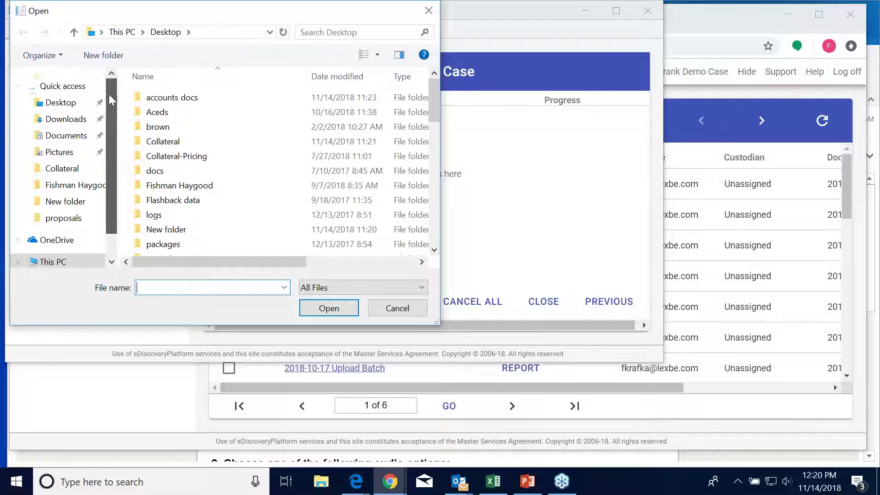
pyautogui.click(383, 310)
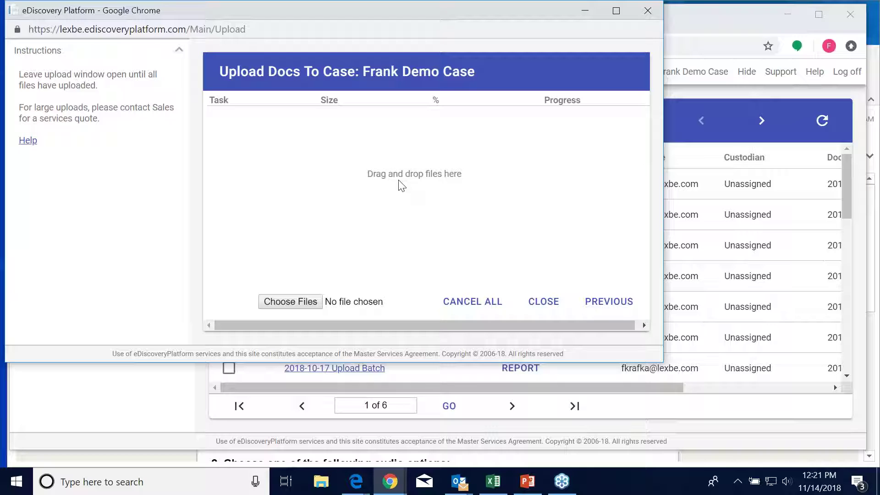
pyautogui.click(648, 11)
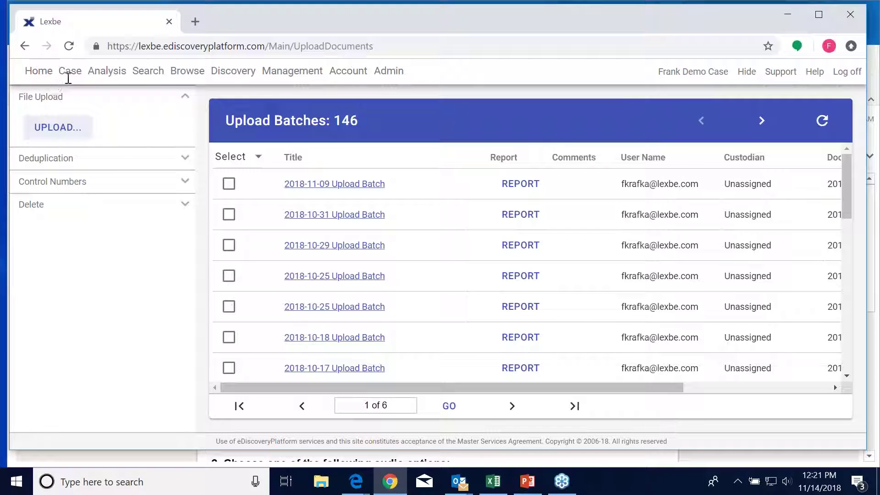
pyautogui.moveTo(107, 72)
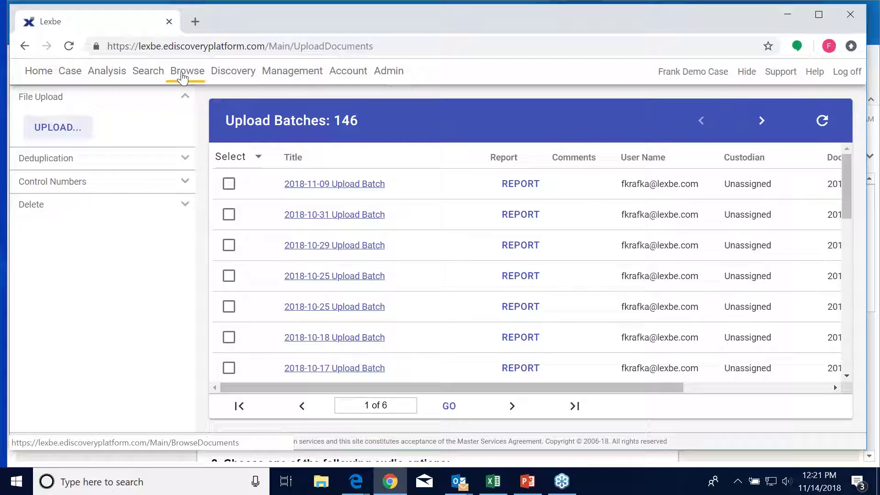
pyautogui.moveTo(234, 73)
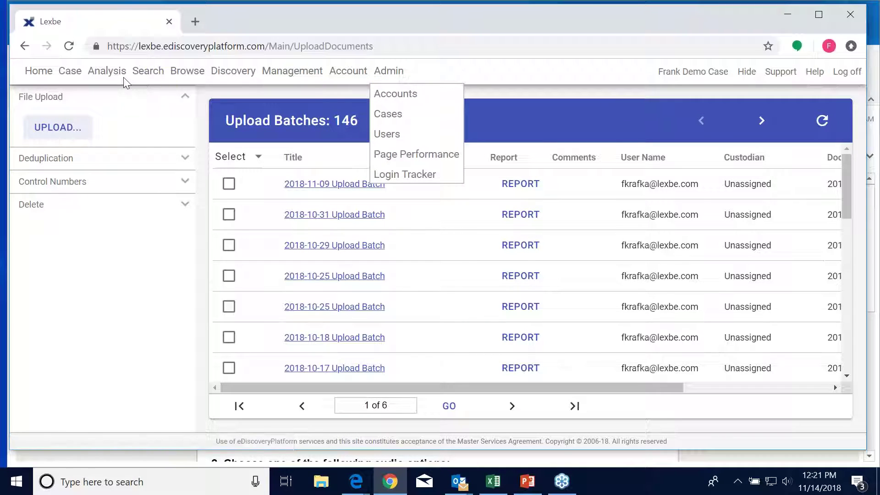
pyautogui.moveTo(70, 74)
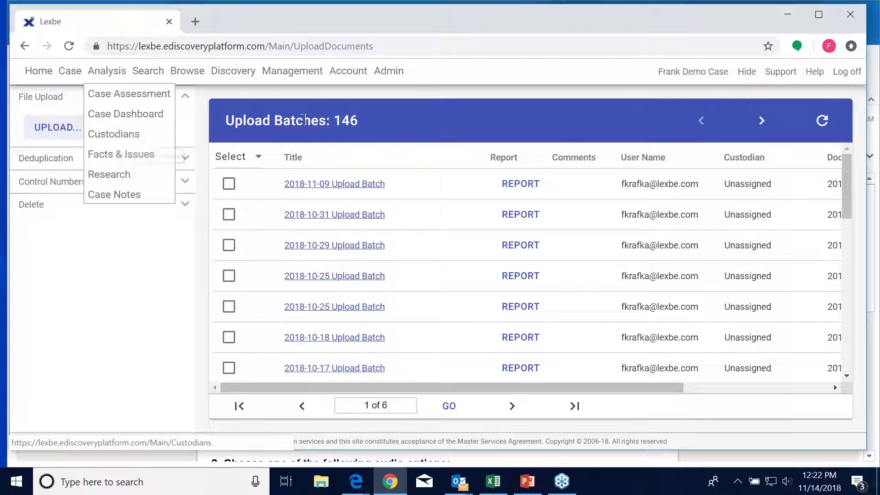
pyautogui.moveTo(383, 75)
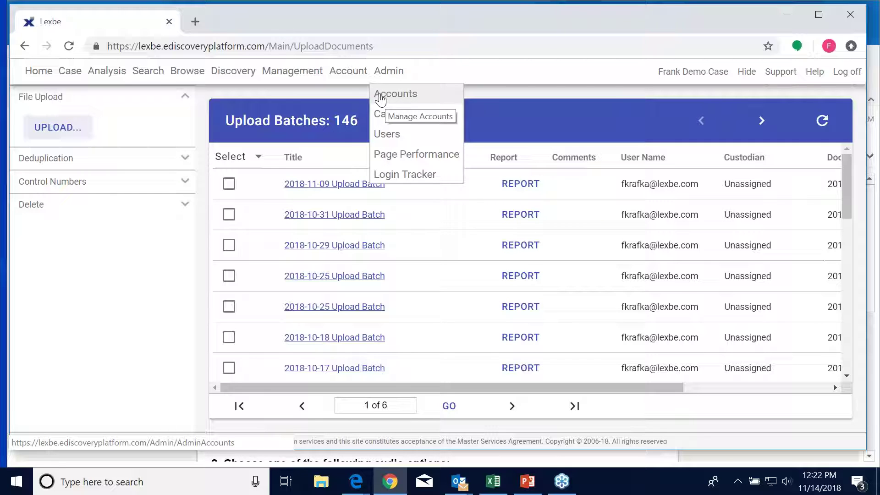
pyautogui.moveTo(349, 73)
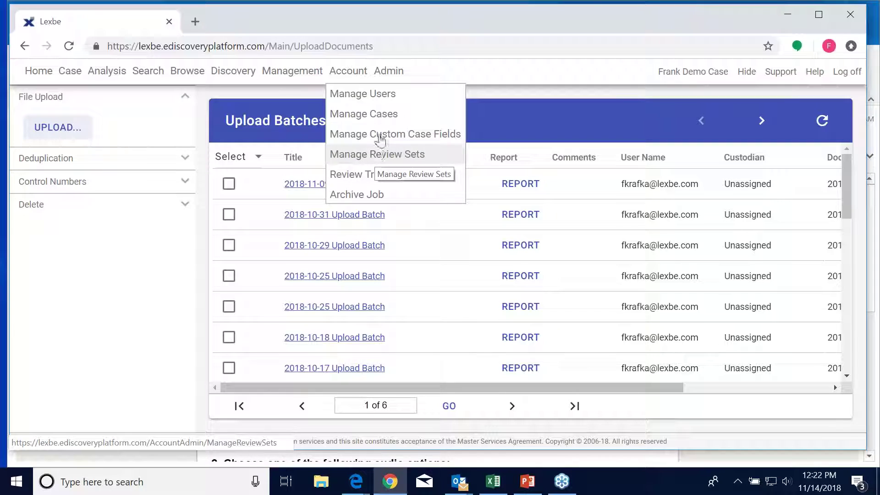
pyautogui.moveTo(298, 72)
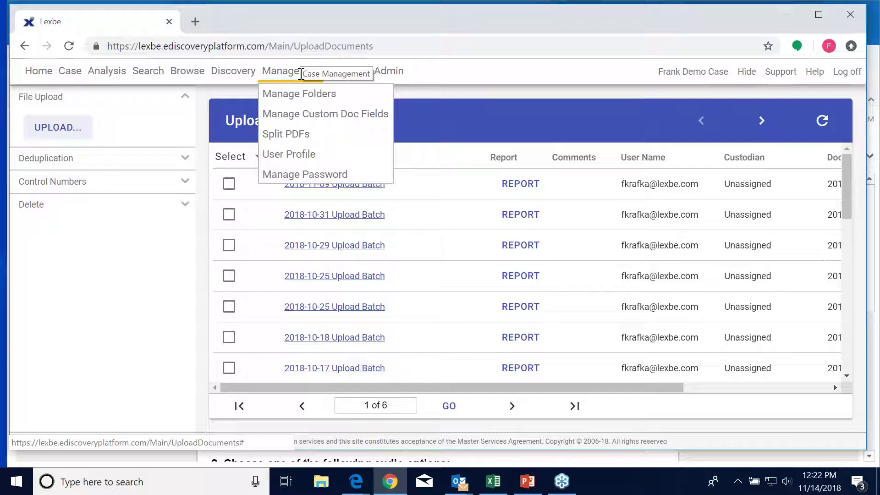
pyautogui.moveTo(250, 74)
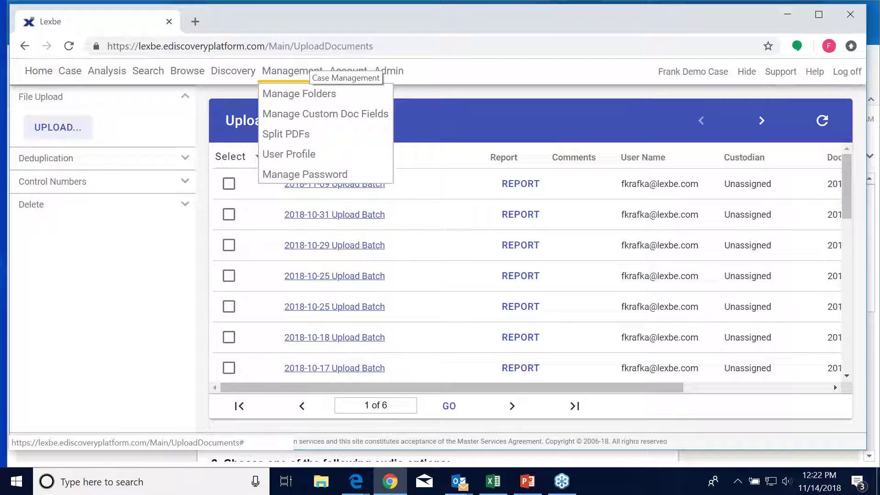
# Step: Open the filter selection for the case's document list and examine its criteria from Documents through Discovery, General Coding and Dynamic Coding
pyautogui.click(192, 73)
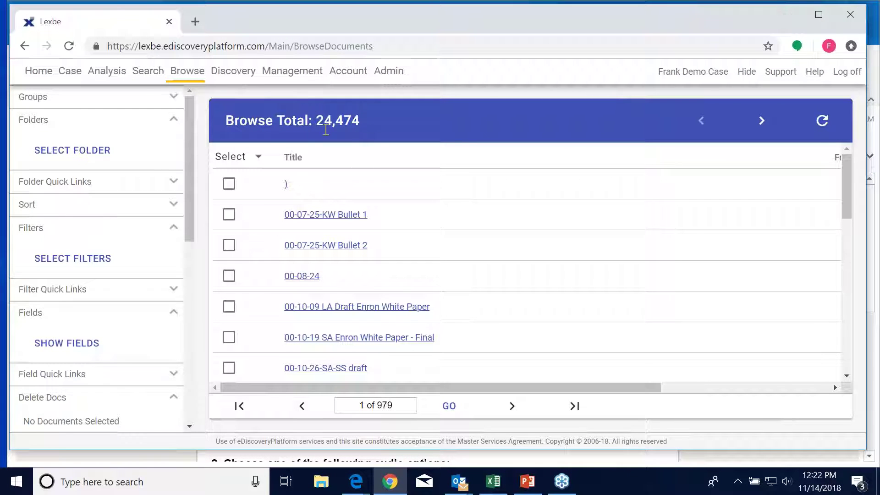
pyautogui.moveTo(191, 155); pyautogui.dragTo(191, 159)
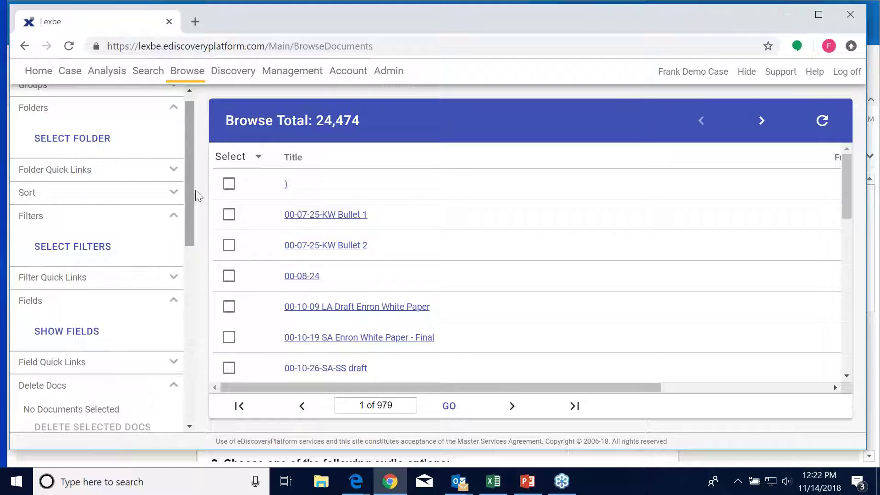
pyautogui.moveTo(189, 197); pyautogui.dragTo(187, 228)
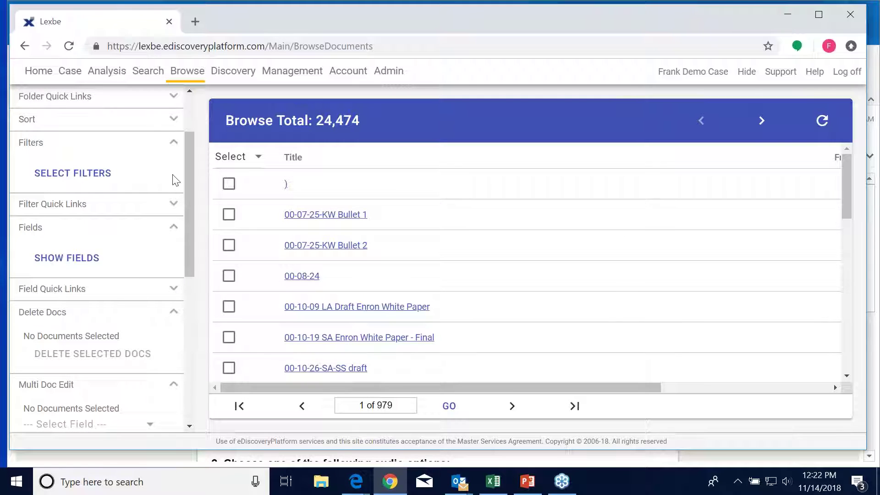
pyautogui.click(62, 180)
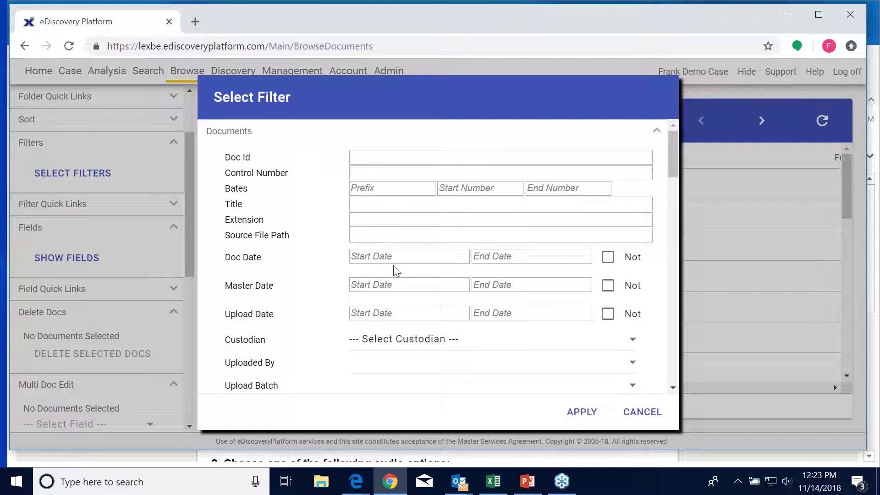
pyautogui.scroll(-2, 415, 311)
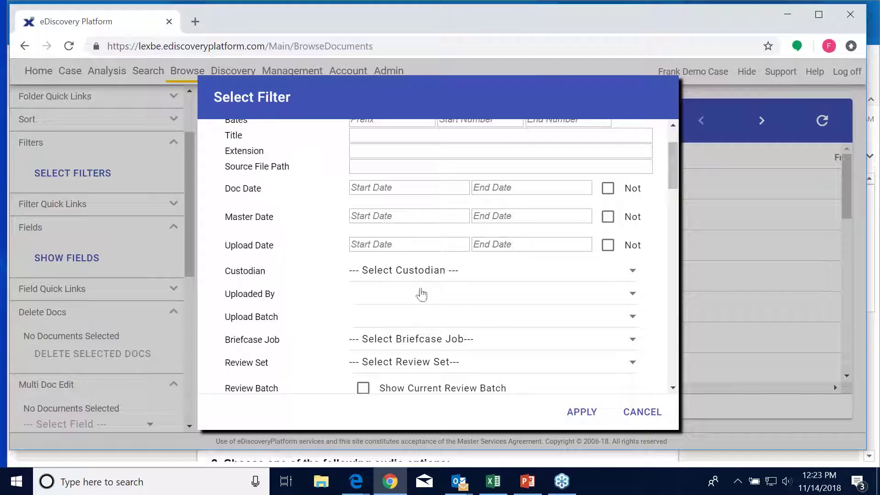
pyautogui.scroll(-5, 419, 288)
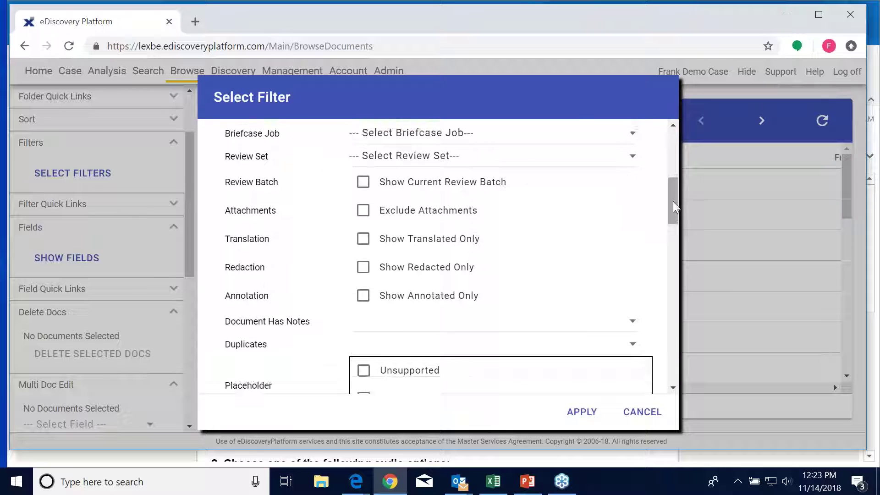
pyautogui.moveTo(674, 211); pyautogui.dragTo(674, 274)
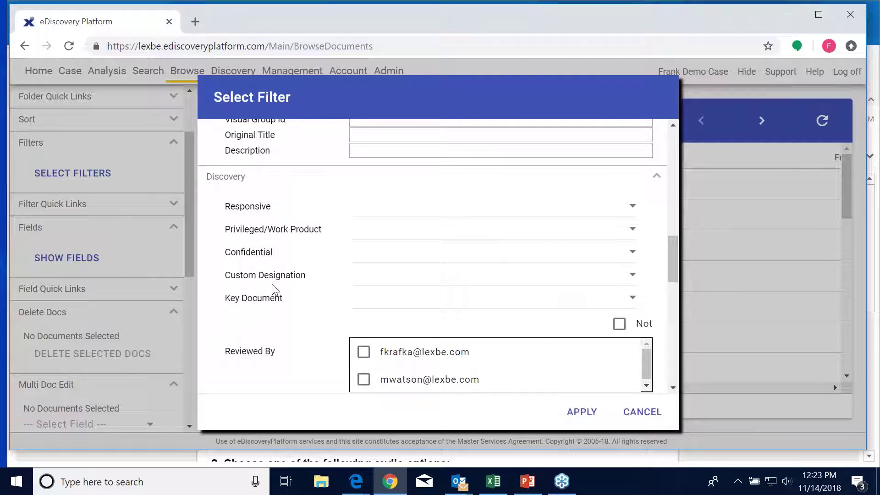
pyautogui.scroll(-4, 562, 226)
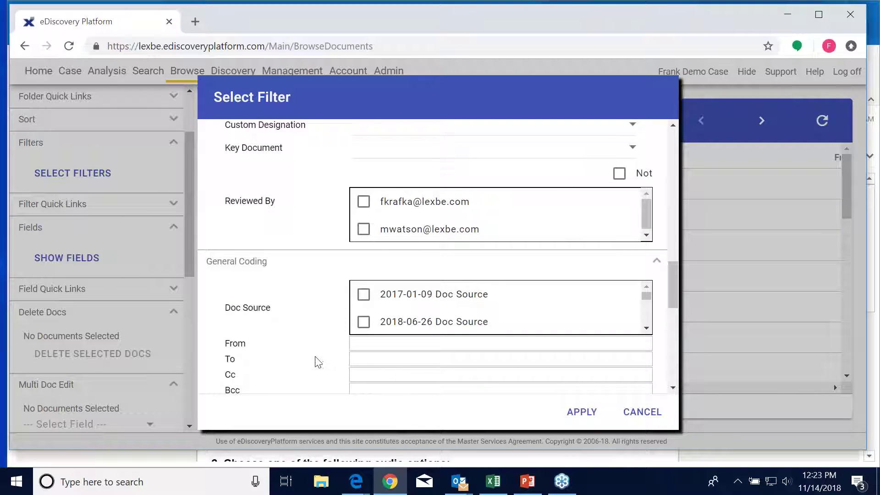
pyautogui.scroll(-3, 318, 362)
pyautogui.moveTo(673, 311); pyautogui.dragTo(668, 355)
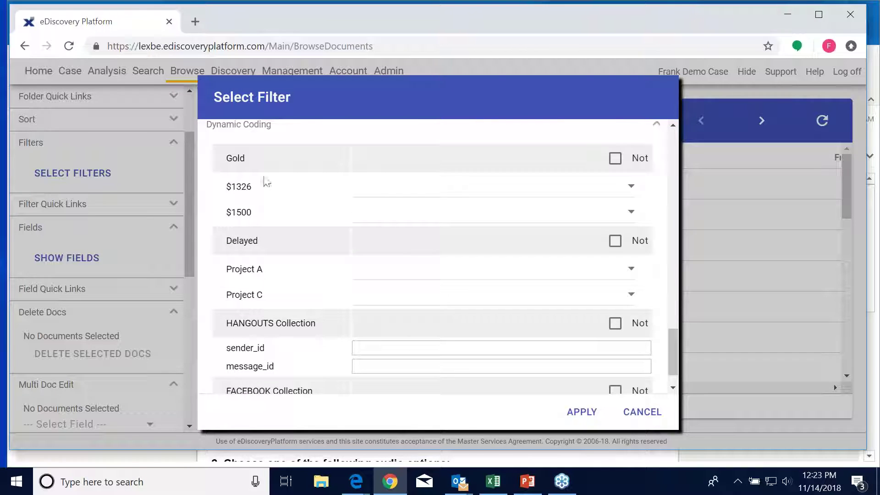
# Step: Close the filter selection without applying anything and view the From, To, Cc, BCc and Subject columns of the document list
pyautogui.click(632, 414)
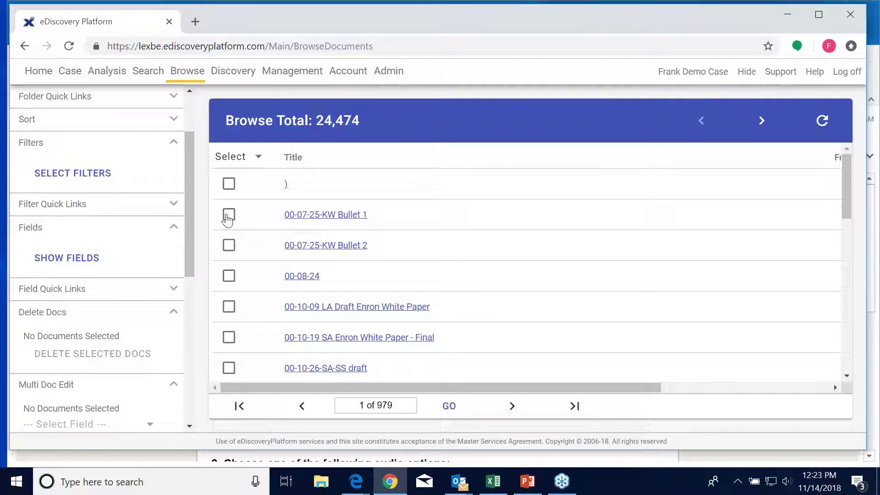
pyautogui.moveTo(327, 389); pyautogui.dragTo(555, 403)
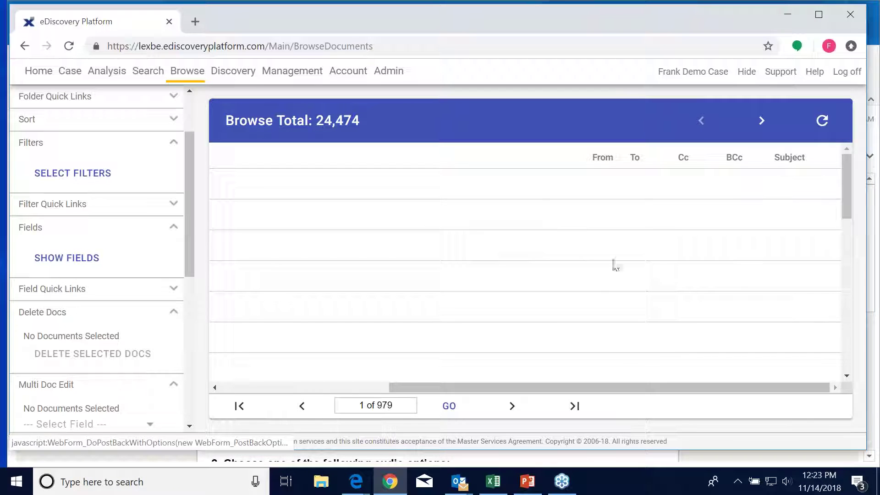
pyautogui.moveTo(517, 387); pyautogui.dragTo(310, 394)
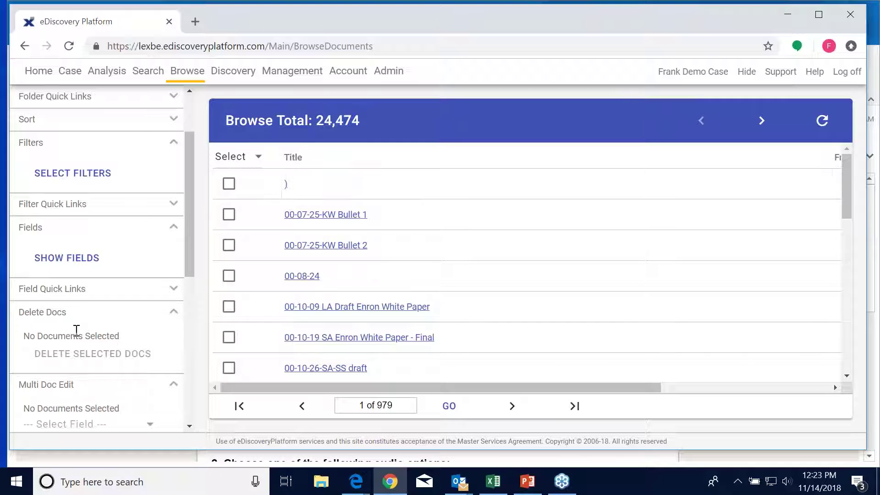
# Step: Open the field display settings, view the built-in and custom document fields, and cancel without changes
pyautogui.scroll(-2, 82, 366)
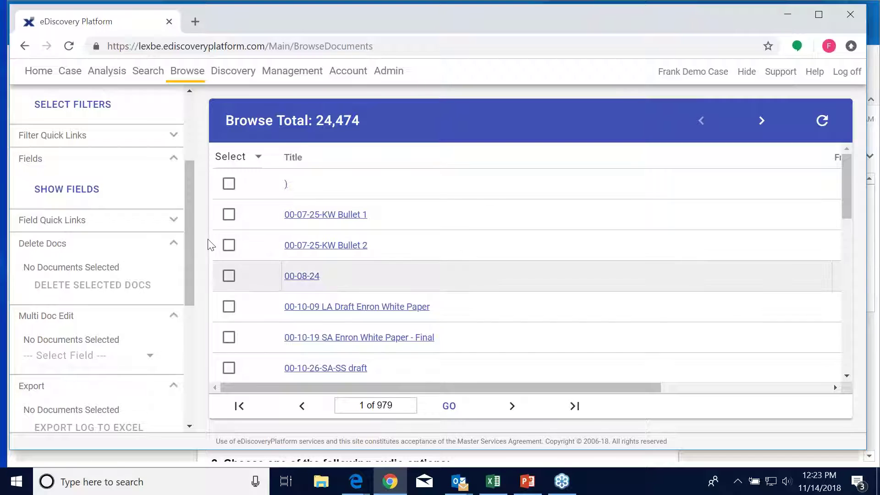
pyautogui.scroll(1, 192, 239)
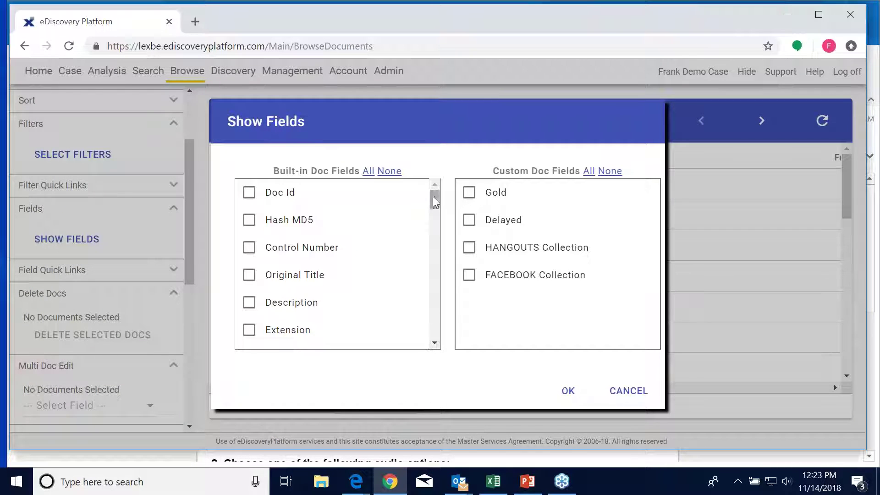
pyautogui.moveTo(431, 204)
pyautogui.mouseDown()
pyautogui.moveTo(442, 306)
pyautogui.moveTo(434, 200)
pyautogui.mouseUp()
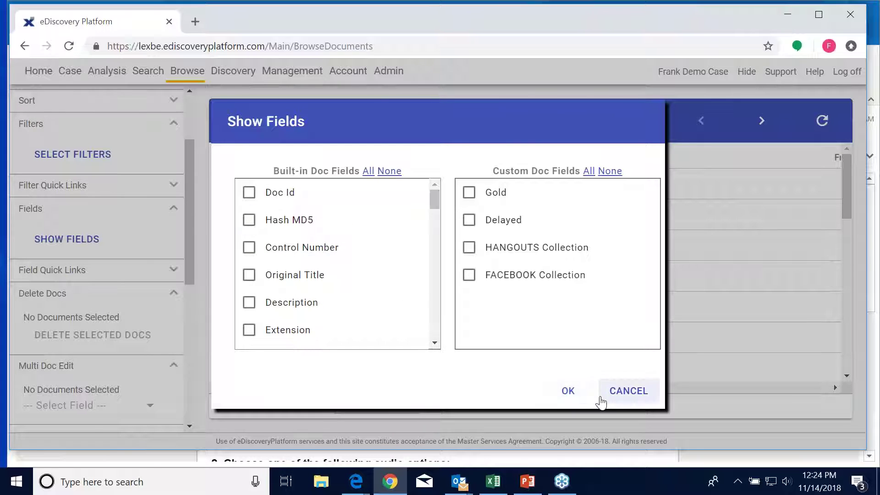
pyautogui.click(626, 392)
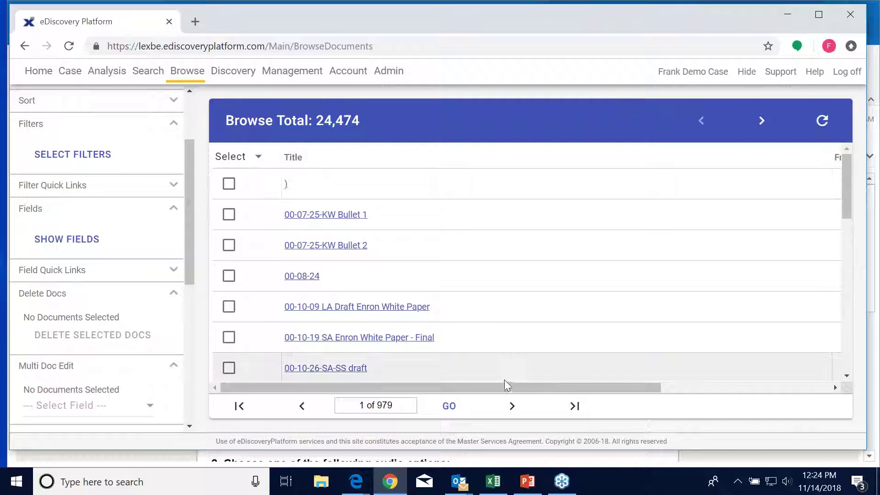
pyautogui.moveTo(506, 388); pyautogui.dragTo(358, 392)
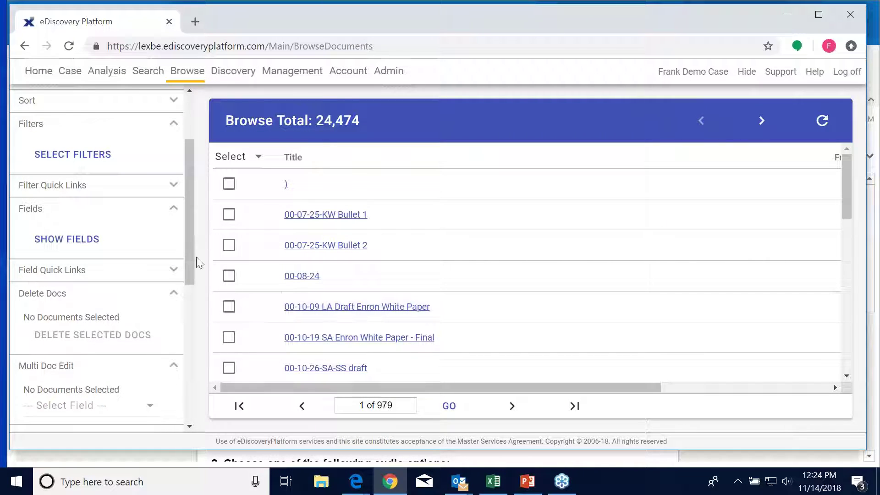
# Step: Examine the browse page's options for deleting, multi-document editing, exporting, productions and review sets
pyautogui.moveTo(188, 264); pyautogui.dragTo(186, 297)
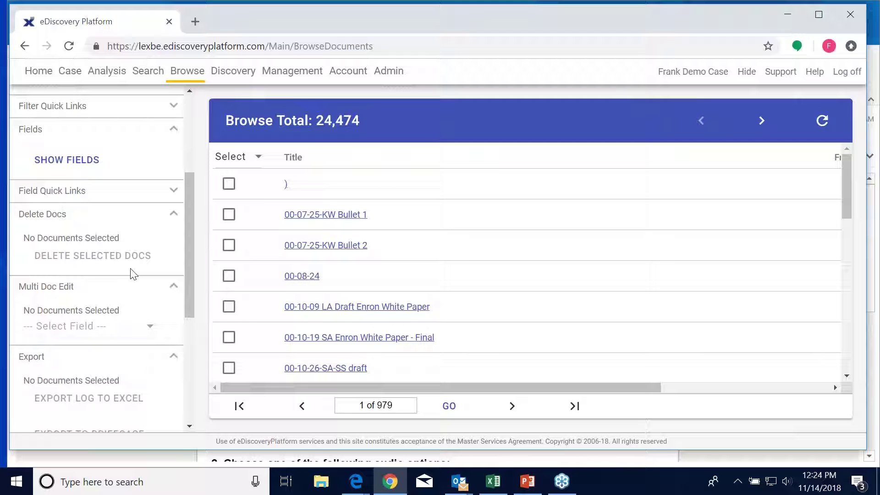
pyautogui.scroll(-3, 134, 290)
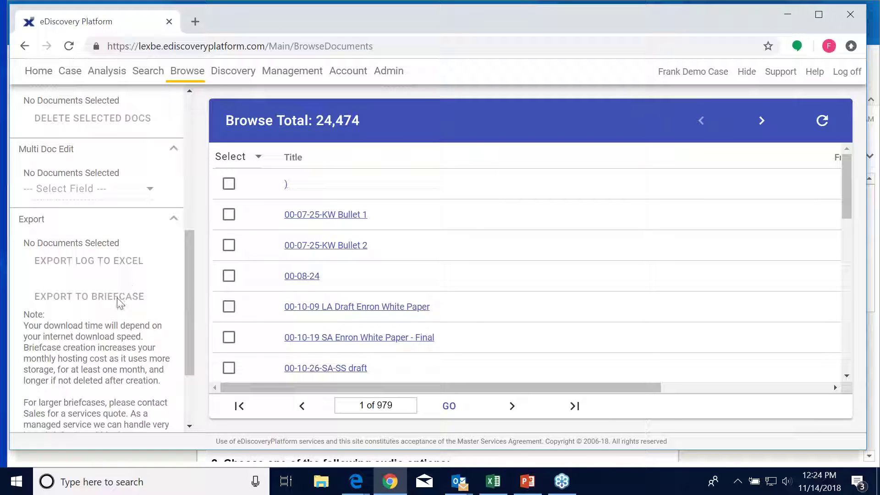
pyautogui.scroll(-2, 108, 317)
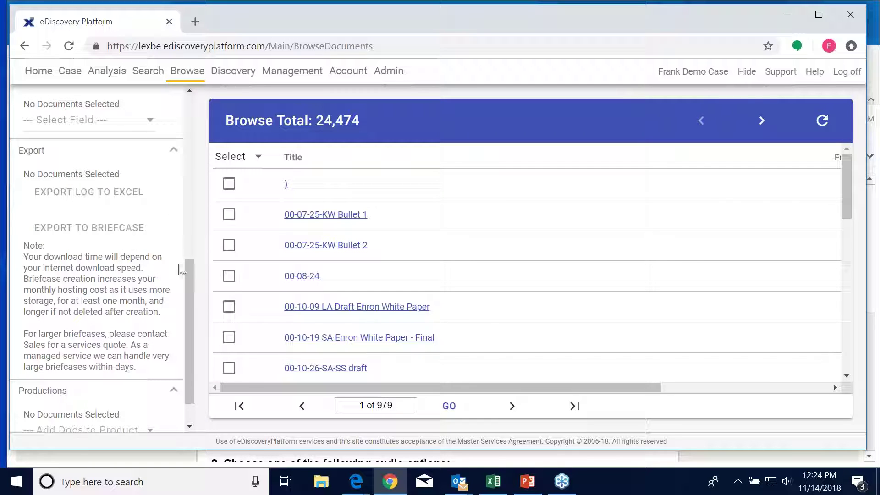
pyautogui.scroll(-1, 190, 286)
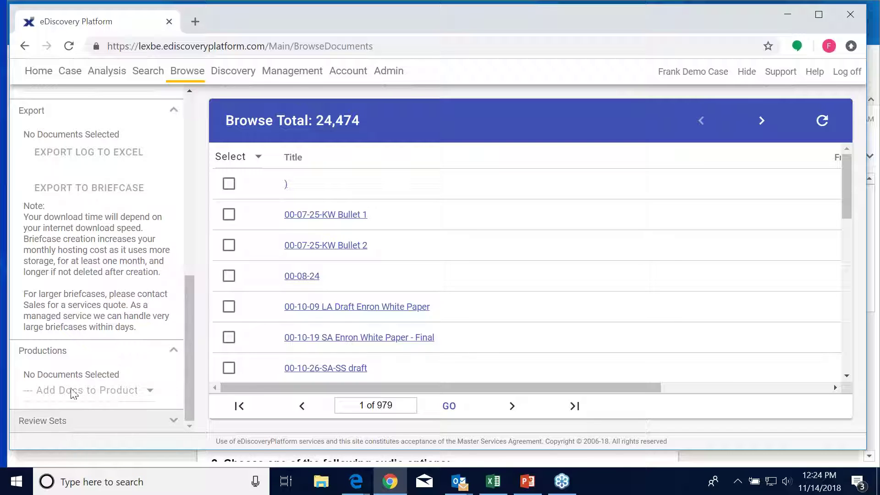
pyautogui.moveTo(187, 338); pyautogui.dragTo(180, 122)
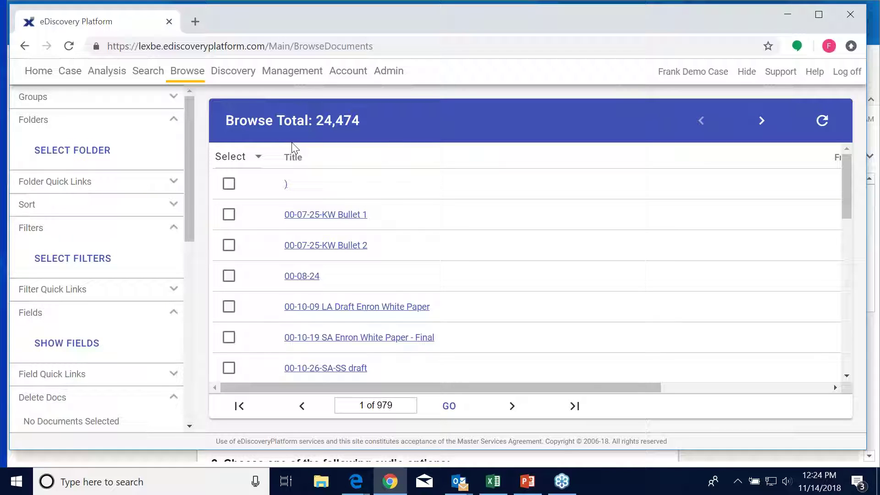
# Step: Open the case's search page and examine its search options, quick links, folder selection, filters and field settings
pyautogui.click(155, 75)
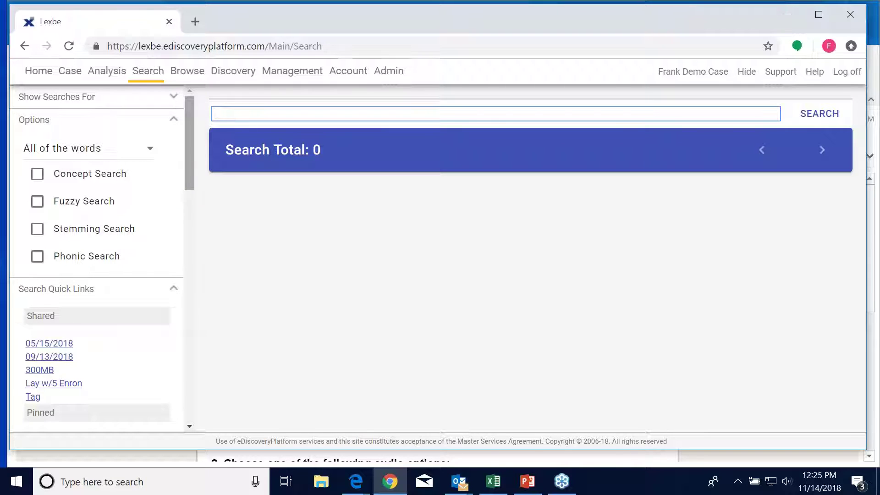
pyautogui.scroll(-1, 186, 125)
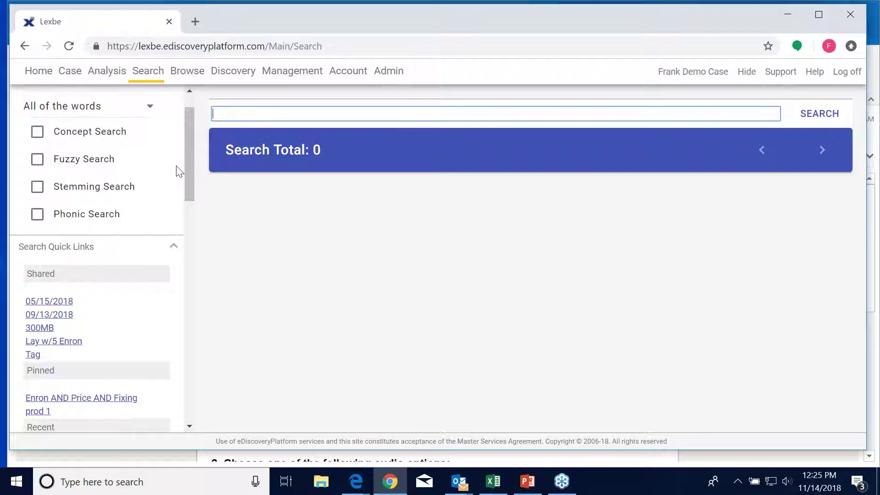
pyautogui.moveTo(191, 175); pyautogui.dragTo(190, 263)
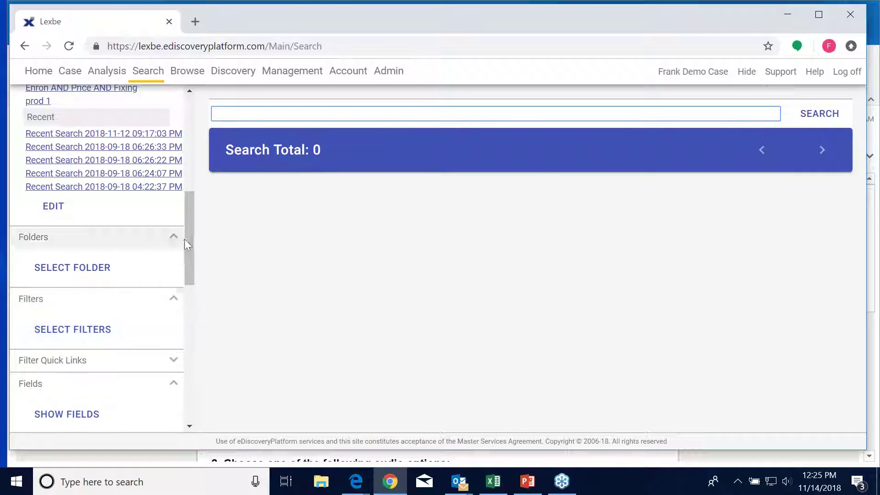
pyautogui.moveTo(185, 243); pyautogui.dragTo(180, 170)
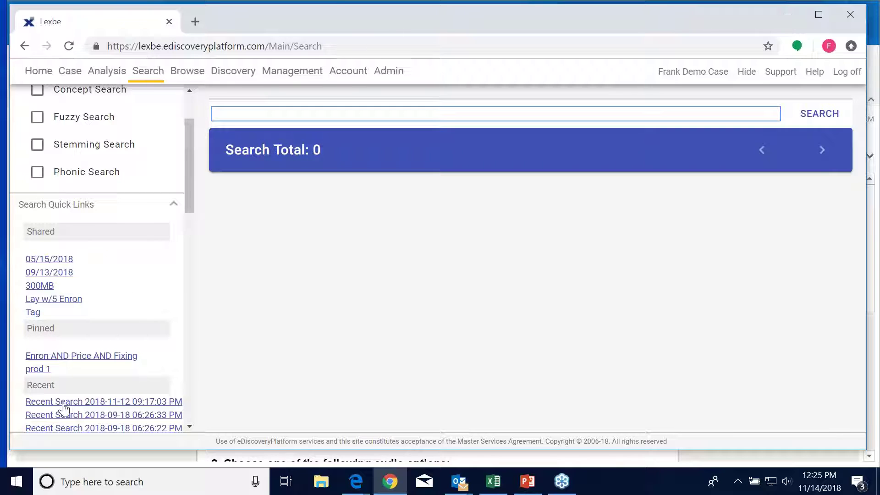
pyautogui.scroll(-3, 63, 407)
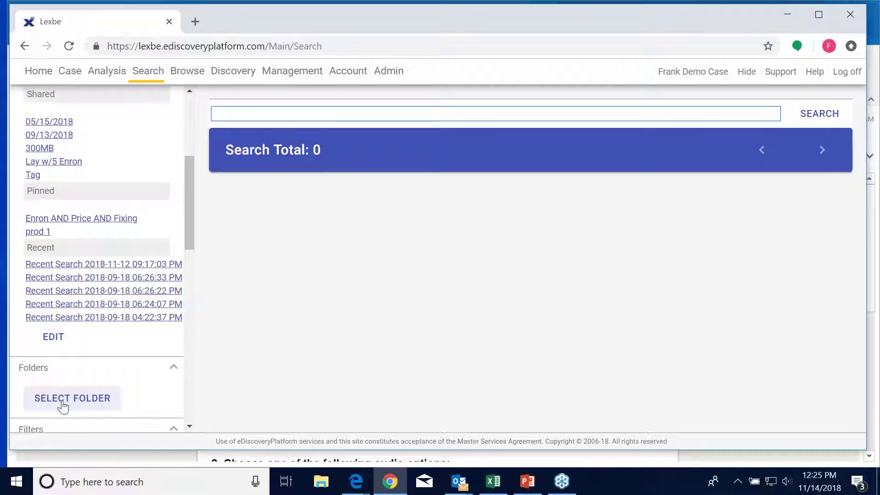
pyautogui.scroll(-3, 63, 407)
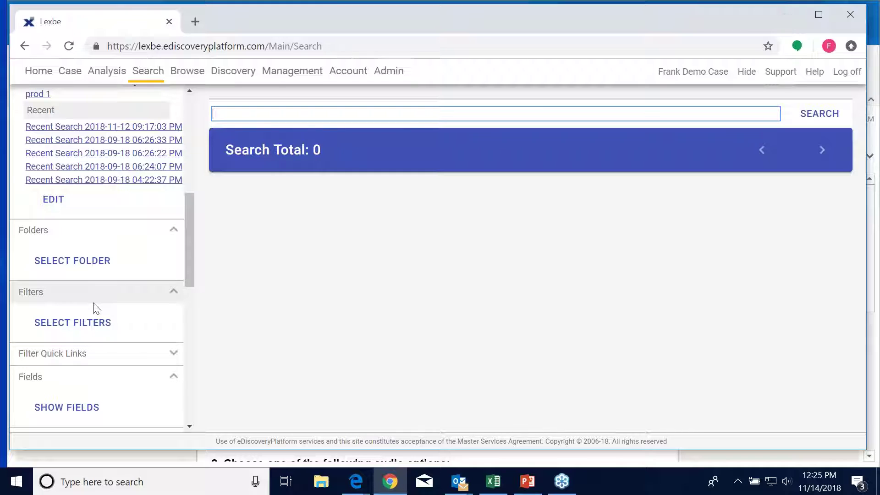
pyautogui.moveTo(189, 228); pyautogui.dragTo(264, 127)
pyautogui.scroll(-3, 71, 298)
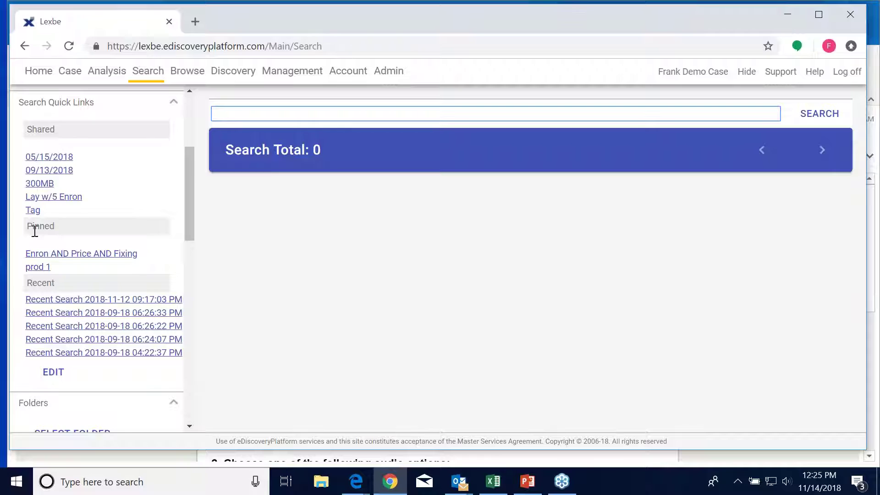
# Step: Open the search quick links for editing, view their share, pin and delete settings, and cancel without changes
pyautogui.click(54, 378)
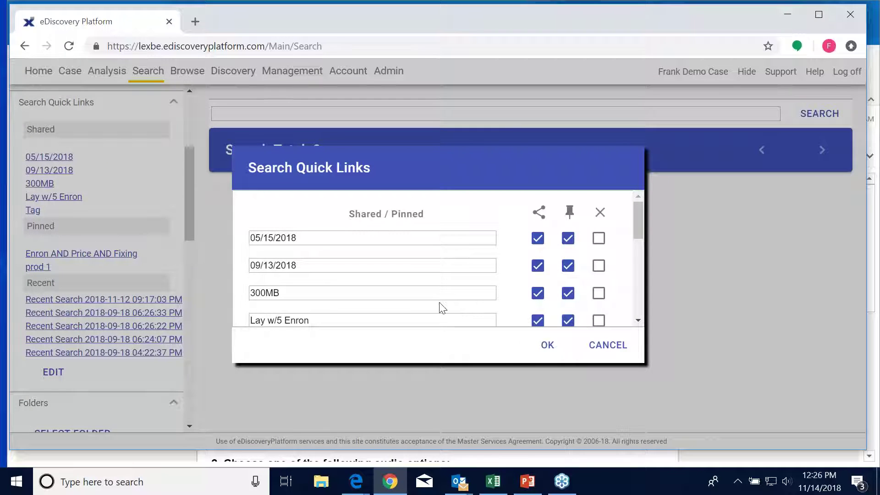
pyautogui.scroll(-3, 389, 242)
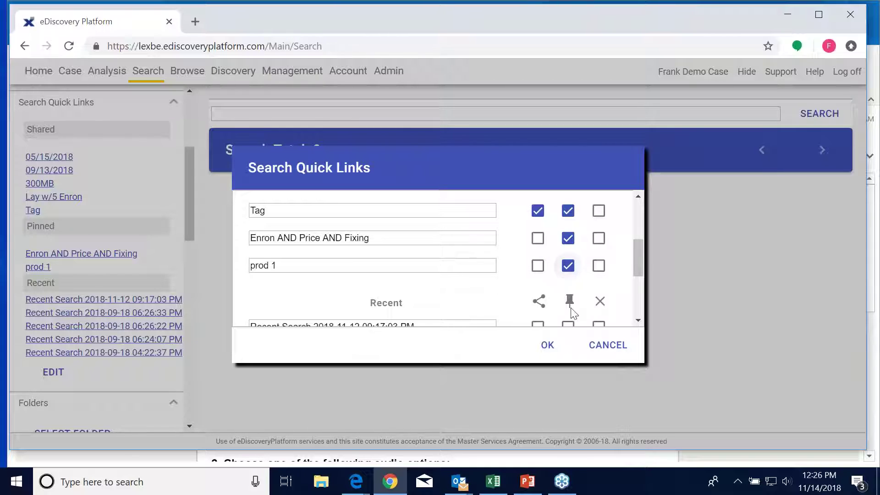
pyautogui.click(603, 350)
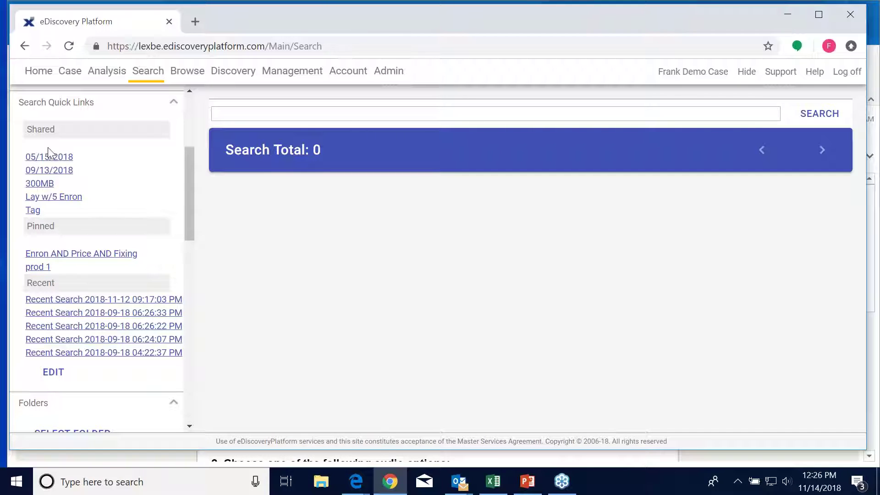
# Step: Run the pinned search "Enron AND Price AND Fixing" and view the available match types, keeping Boolean selected
pyautogui.click(64, 255)
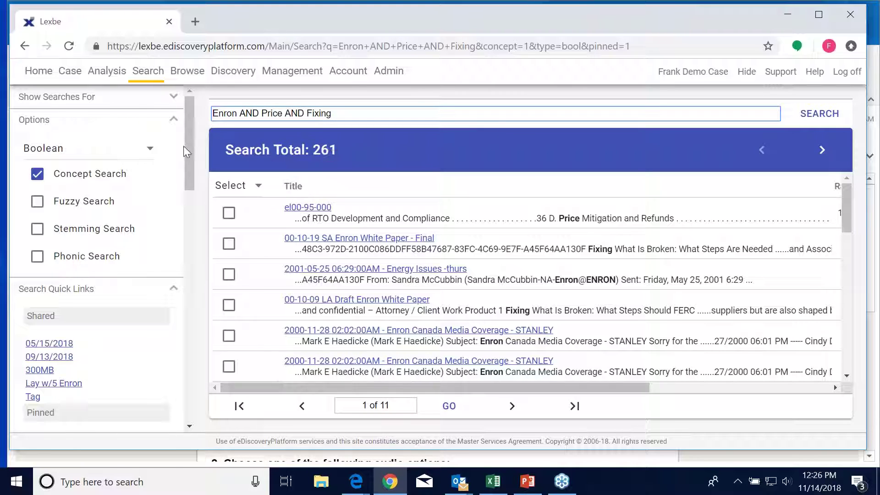
pyautogui.click(150, 156)
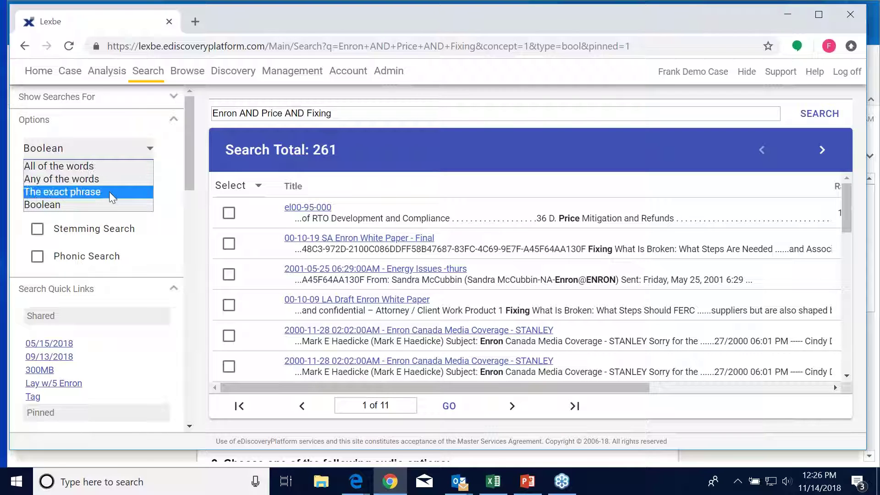
pyautogui.click(168, 150)
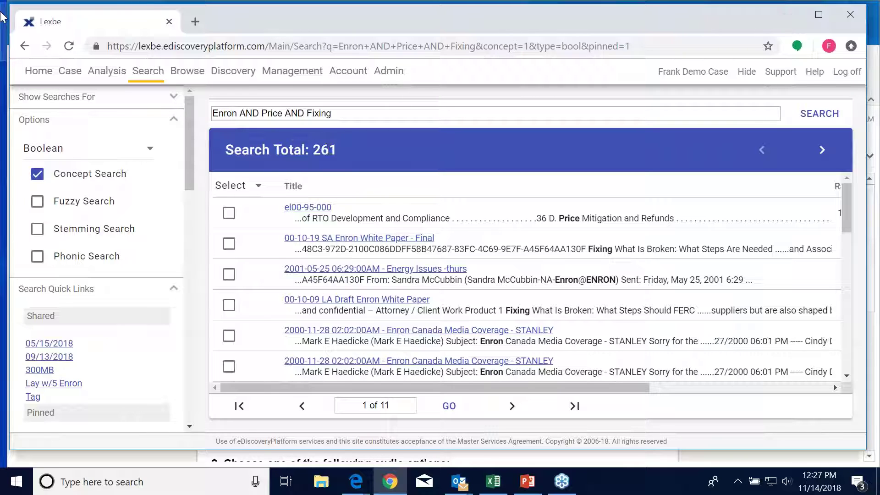
# Step: Look through the search results, then open "00-10-09 LA Draft Enron White Paper" and move its viewer into a separate window
pyautogui.moveTo(389, 70)
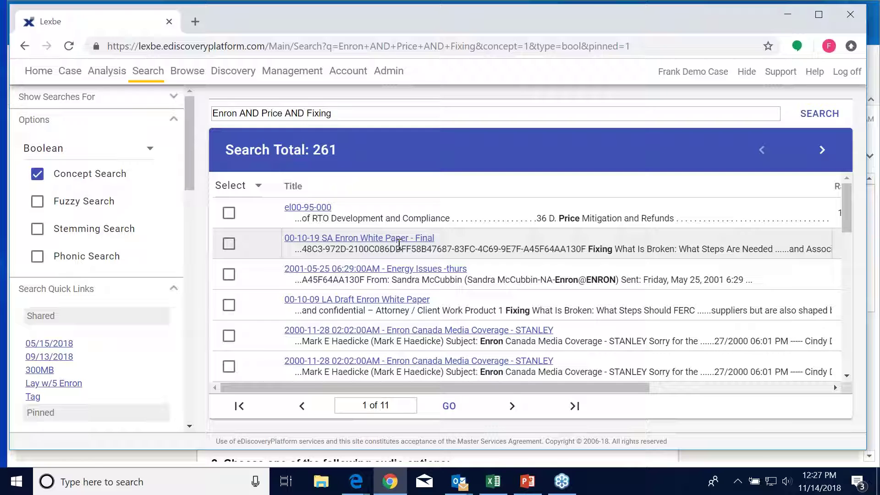
pyautogui.scroll(-1, 420, 368)
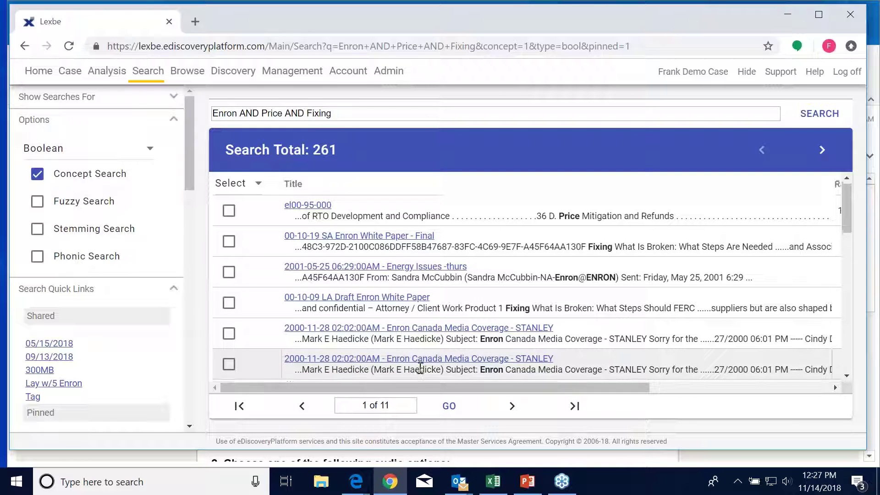
pyautogui.scroll(-4, 420, 369)
pyautogui.scroll(3, 393, 240)
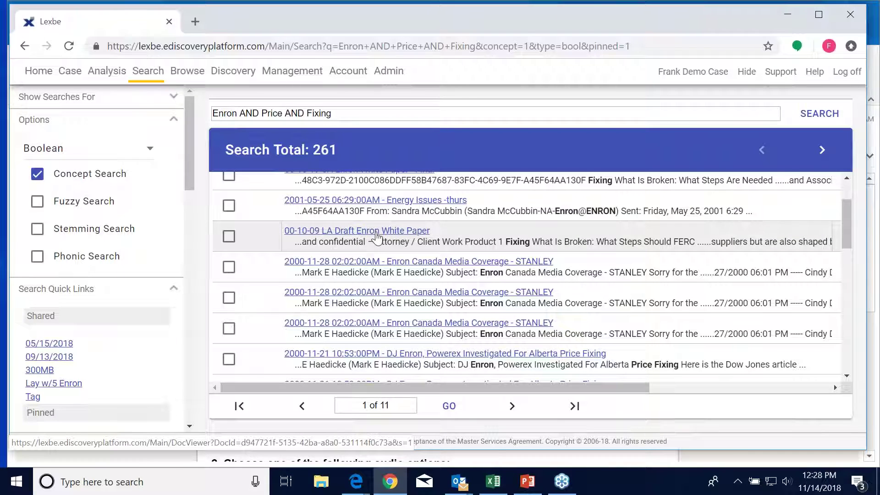
pyautogui.scroll(3, 376, 236)
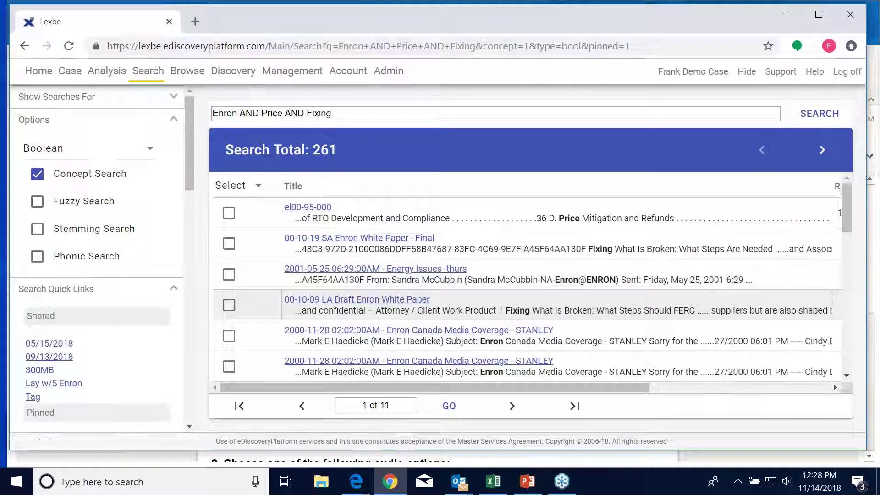
pyautogui.click(380, 301)
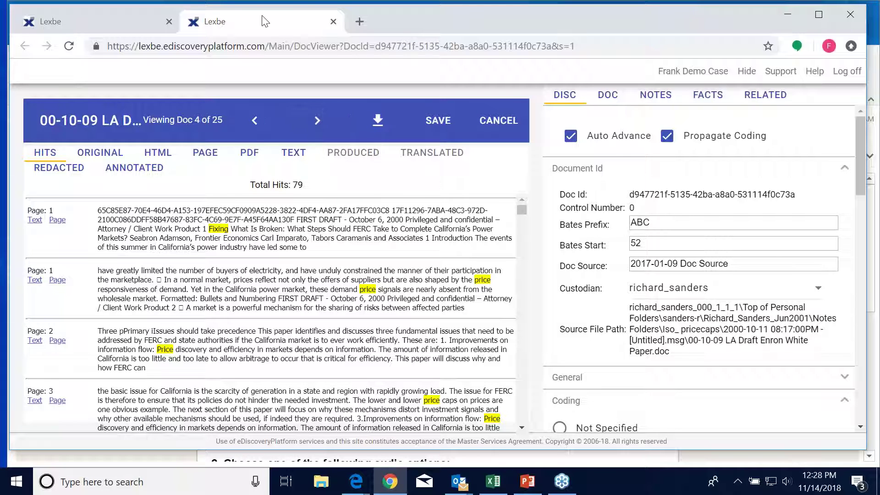
pyautogui.moveTo(264, 22); pyautogui.dragTo(879, 126)
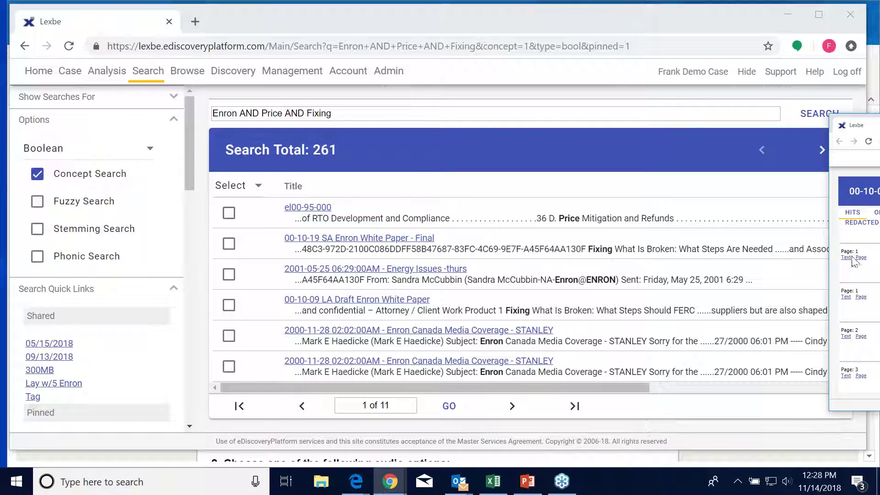
# Step: View the functions offered under Discovery and Management, then examine the white paper's search hits page by page
pyautogui.moveTo(223, 77)
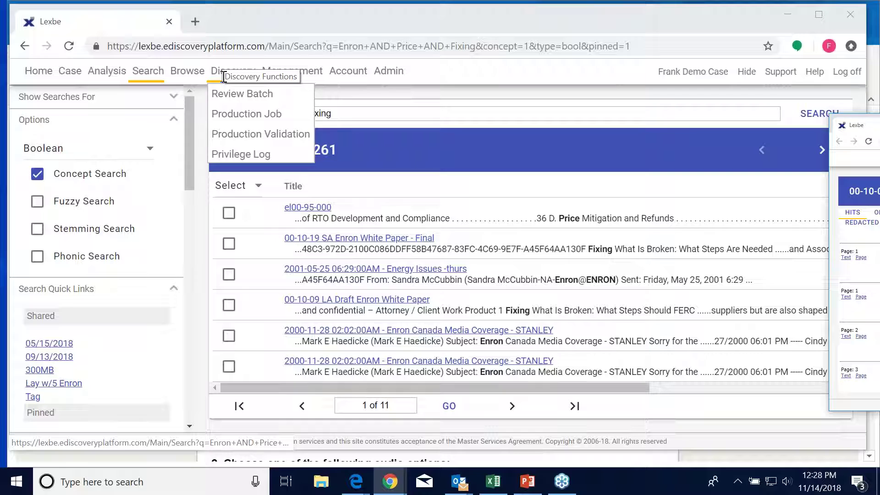
pyautogui.moveTo(292, 73)
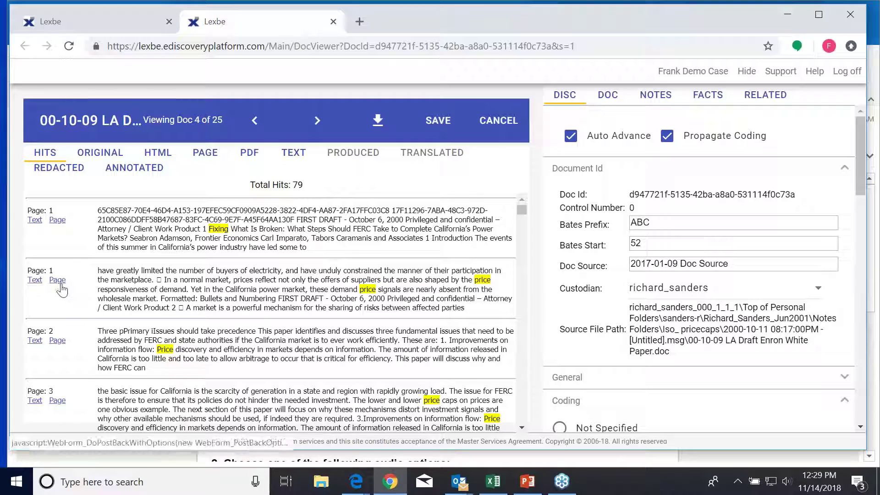
pyautogui.scroll(-3, 57, 287)
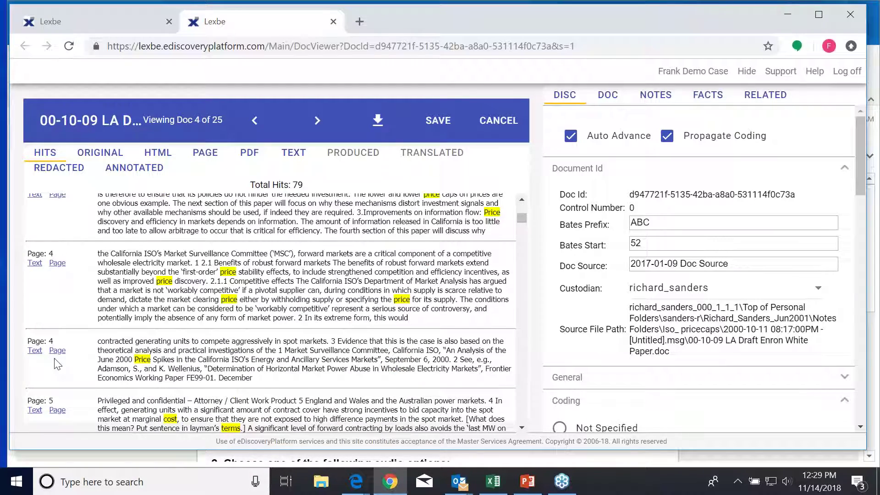
# Step: Review the white paper's search hits back to page 1, then open its original Word file
pyautogui.scroll(-3, 58, 365)
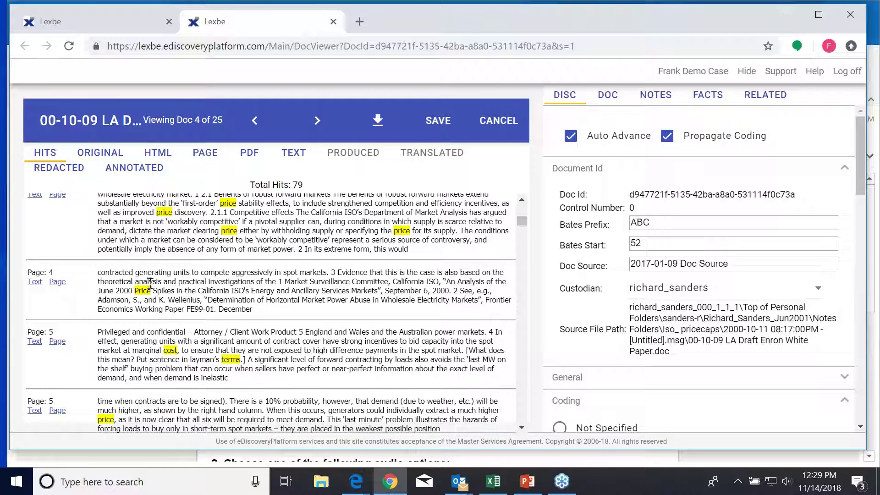
pyautogui.scroll(3, 321, 263)
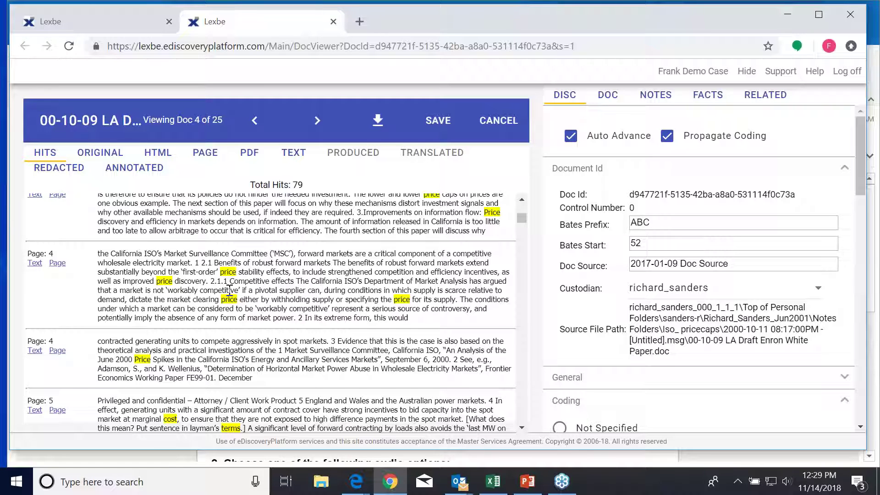
pyautogui.scroll(4, 284, 299)
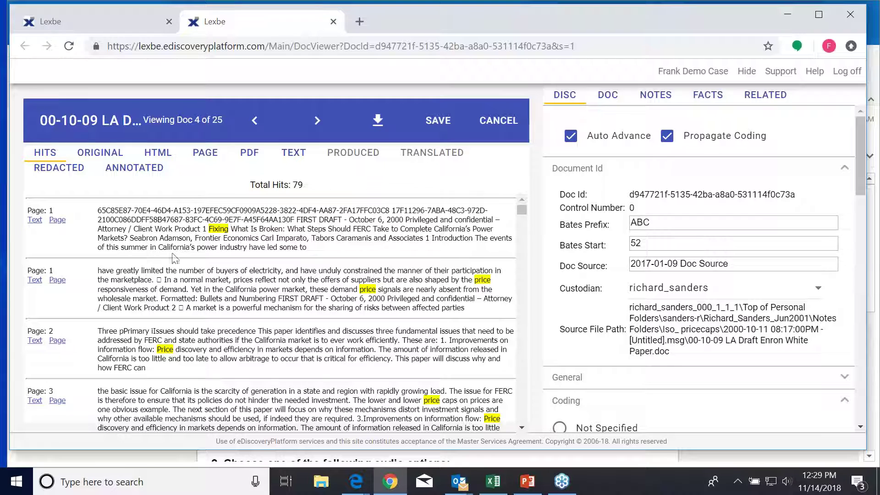
pyautogui.click(112, 156)
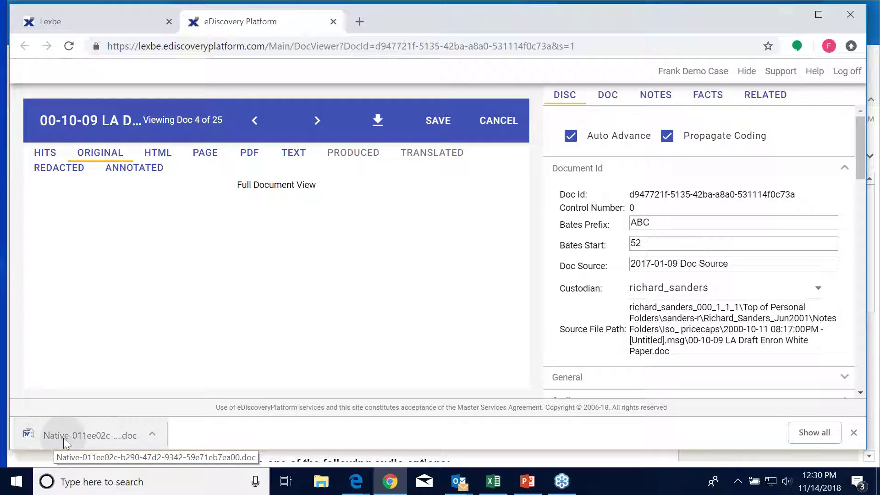
pyautogui.click(63, 438)
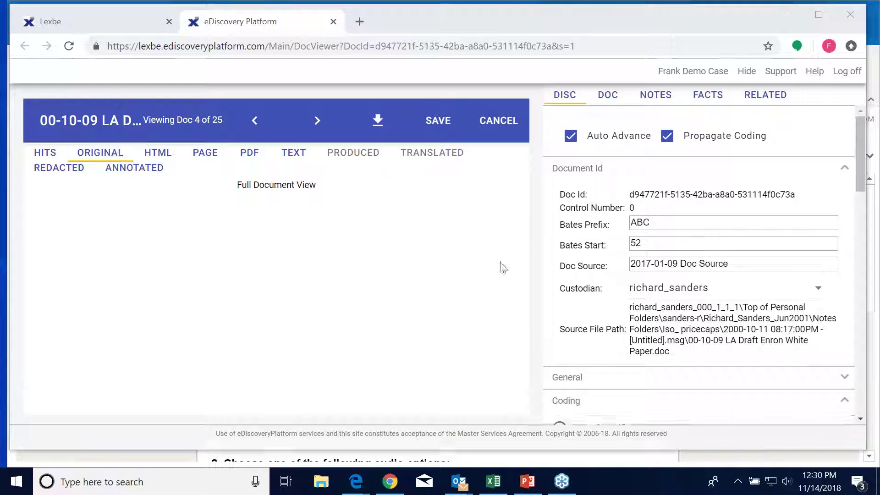
# Step: View the white paper in its HTML, full PDF and single-page versions, dismissing the calendar sign-in request
pyautogui.click(149, 155)
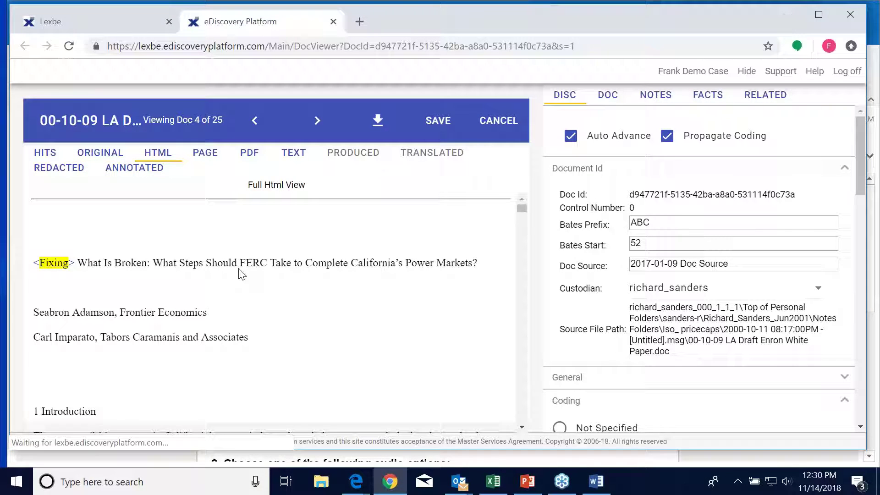
pyautogui.click(250, 156)
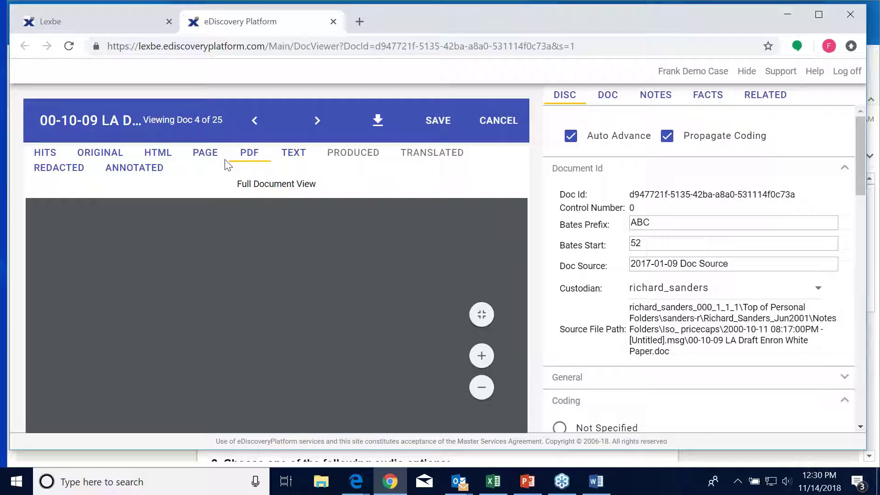
pyautogui.click(209, 153)
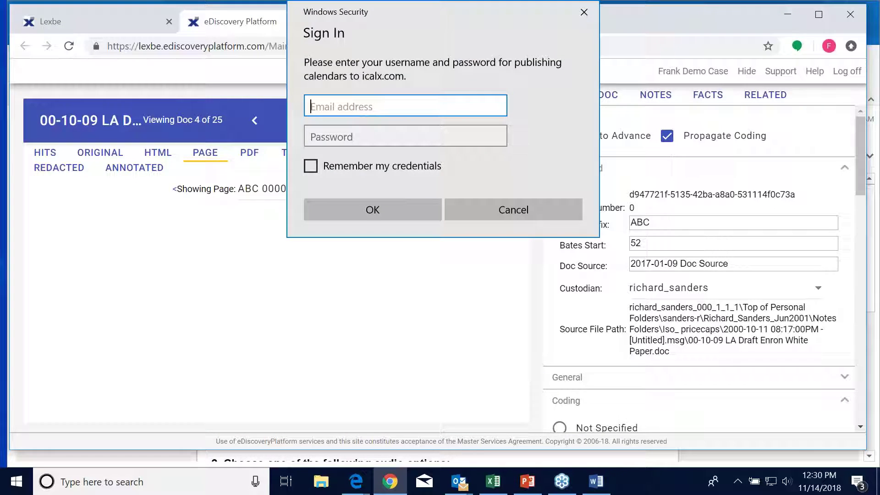
pyautogui.click(513, 209)
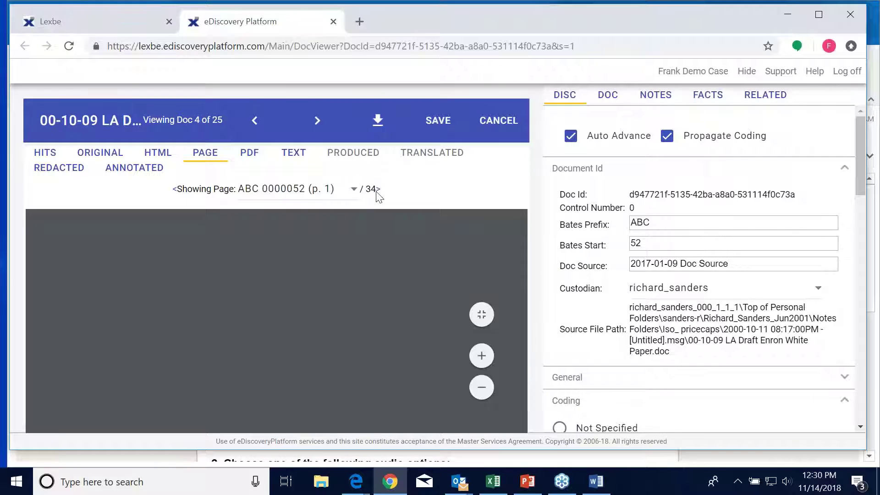
# Step: Look through the Bates-numbered page list of the single-page version without choosing another page
pyautogui.click(351, 190)
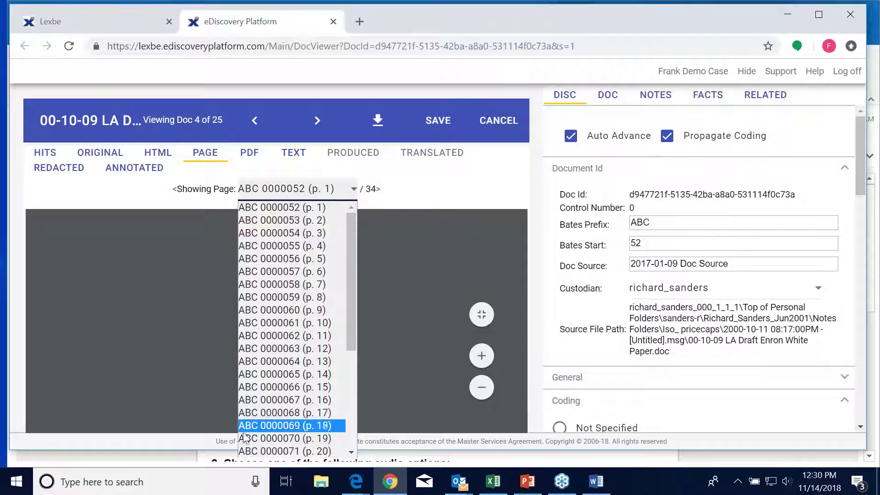
pyautogui.scroll(-5, 254, 429)
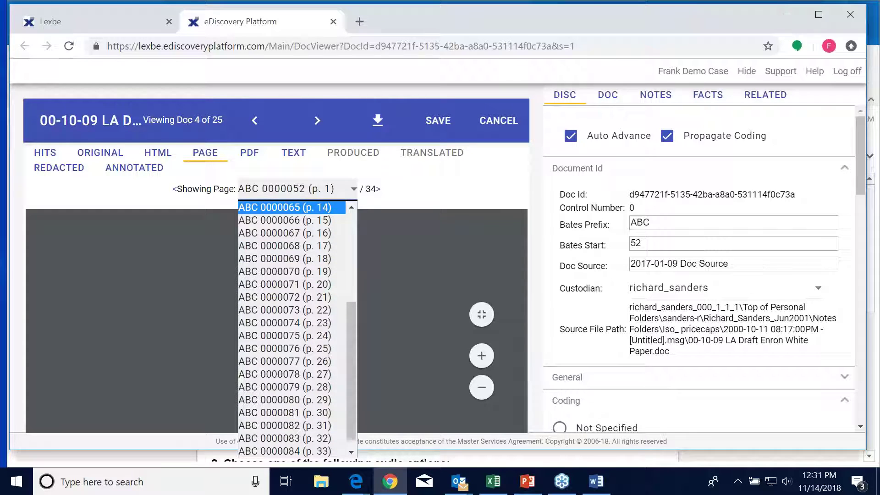
pyautogui.click(527, 481)
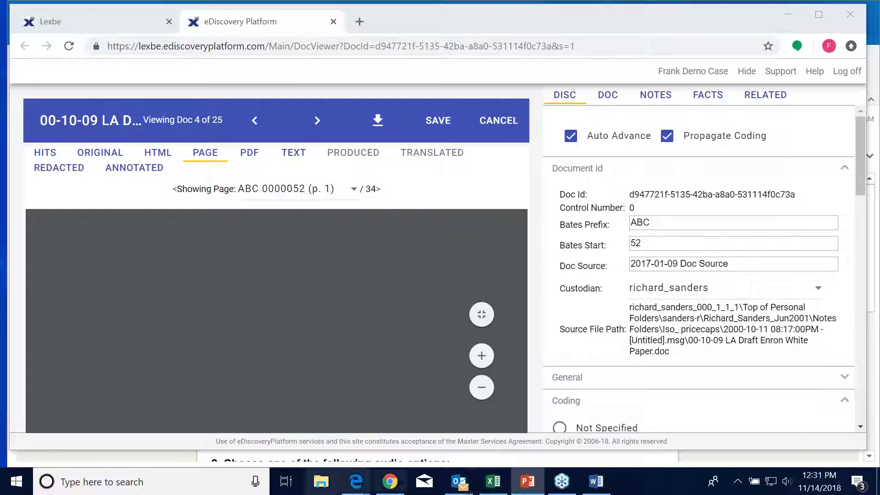
pyautogui.click(335, 78)
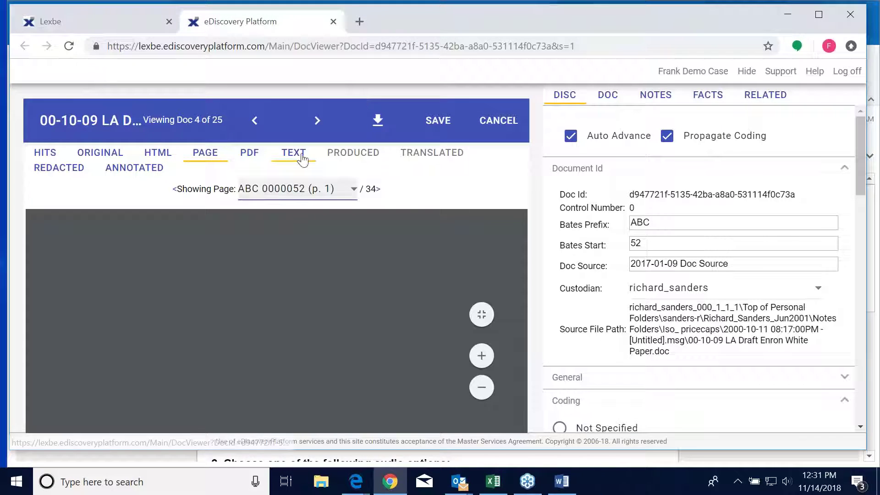
# Step: View the white paper's full text, close the Word copy, and examine the redactions in the redacted version
pyautogui.click(293, 154)
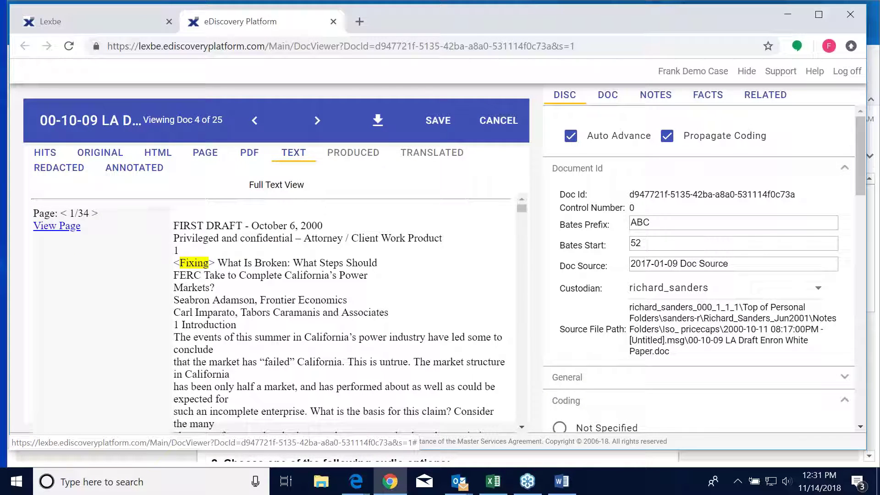
pyautogui.click(570, 489)
pyautogui.click(55, 169)
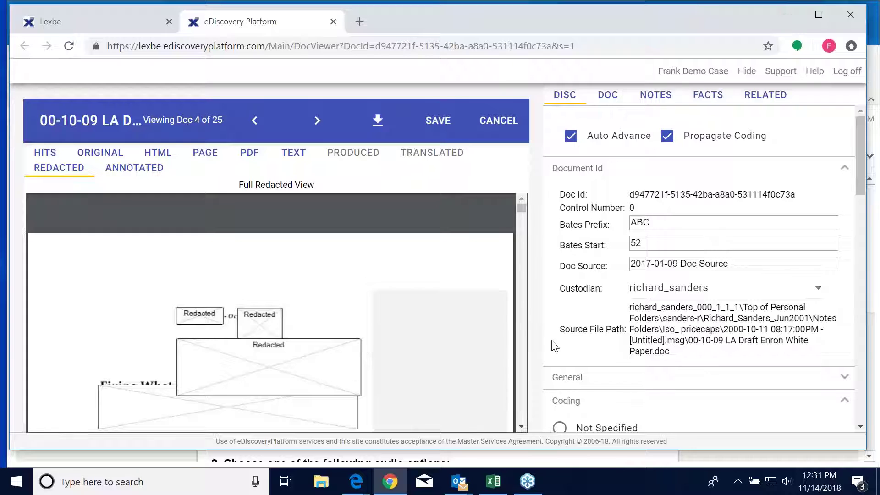
pyautogui.scroll(-3, 408, 380)
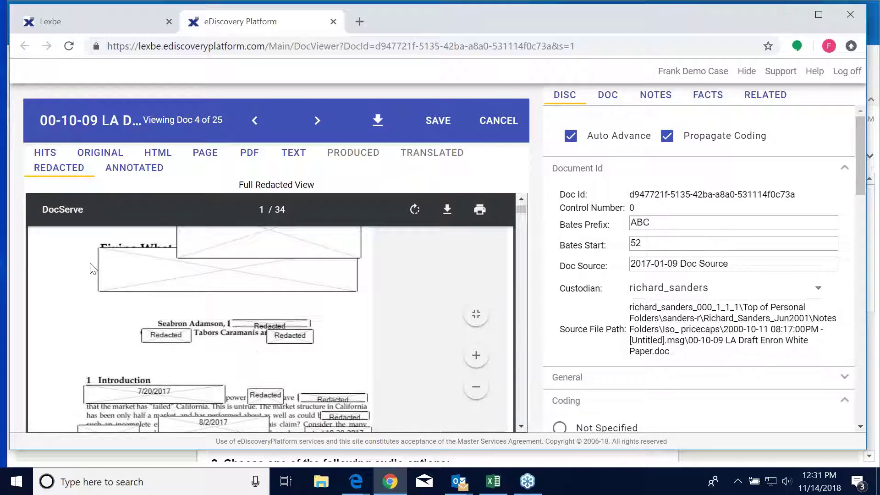
# Step: Compare the redacted version with the full PDF, then return to the white paper's search hits
pyautogui.click(244, 163)
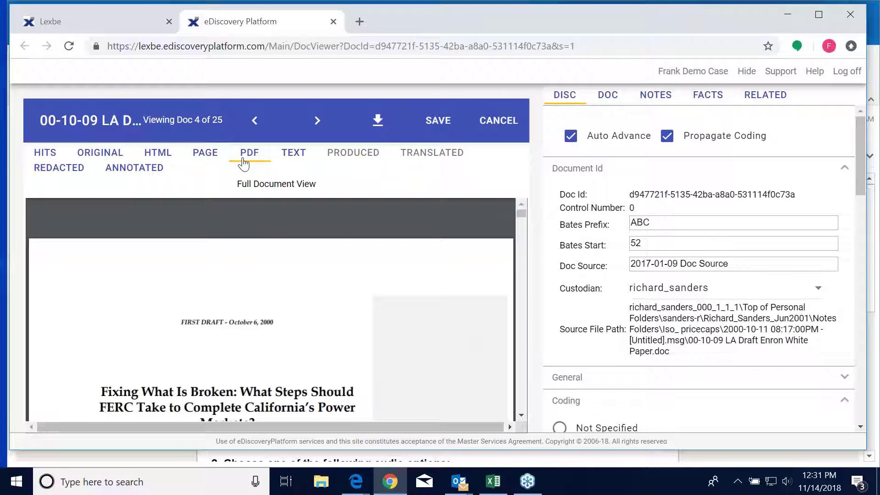
pyautogui.scroll(-3, 245, 373)
pyautogui.scroll(-4, 215, 313)
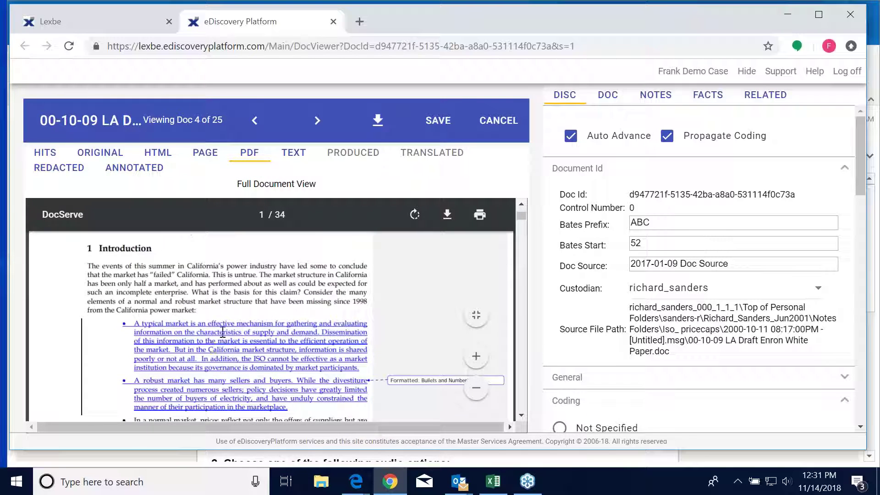
pyautogui.scroll(7, 215, 314)
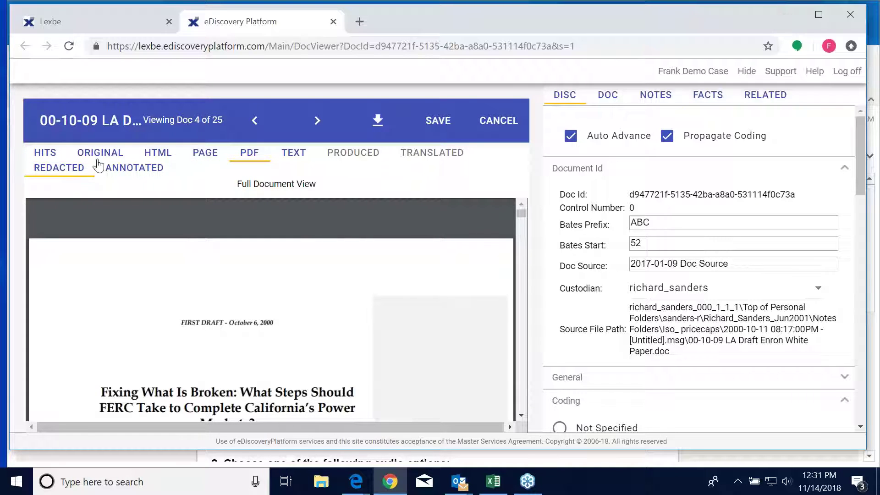
pyautogui.click(45, 154)
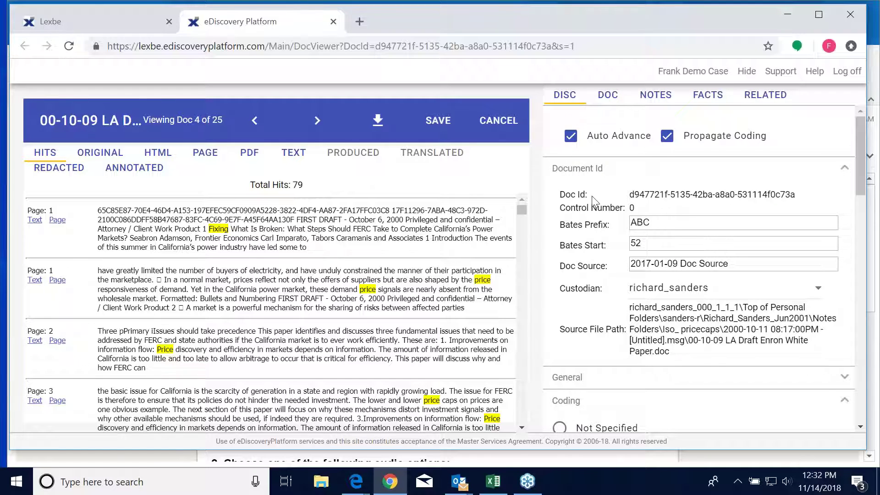
# Step: Examine the white paper's Doc Id, coding options, review status and editable metadata fields such as To and Cc
pyautogui.moveTo(629, 196); pyautogui.dragTo(802, 205)
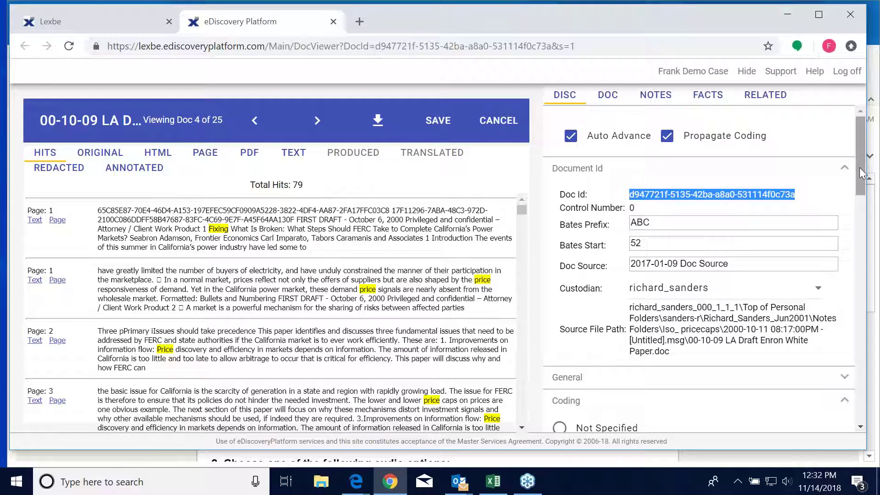
pyautogui.moveTo(860, 170); pyautogui.dragTo(866, 243)
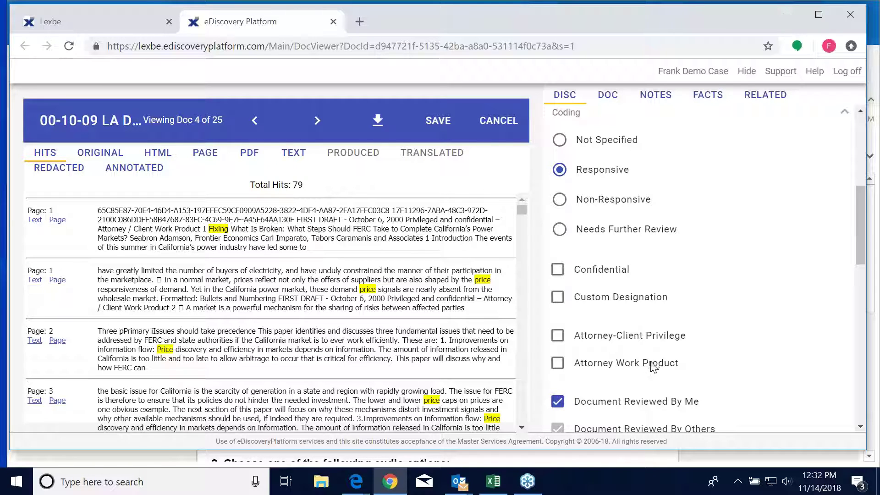
pyautogui.scroll(-1, 731, 331)
pyautogui.scroll(-1, 731, 331)
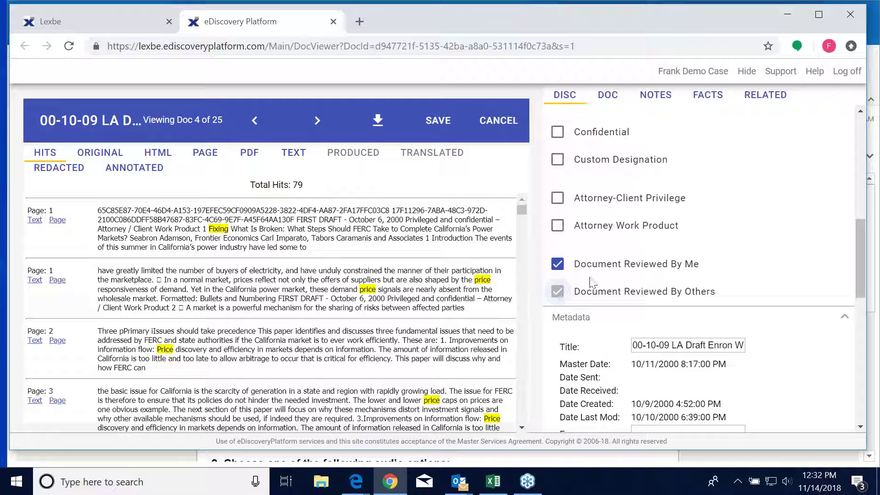
pyautogui.moveTo(856, 266); pyautogui.dragTo(862, 311)
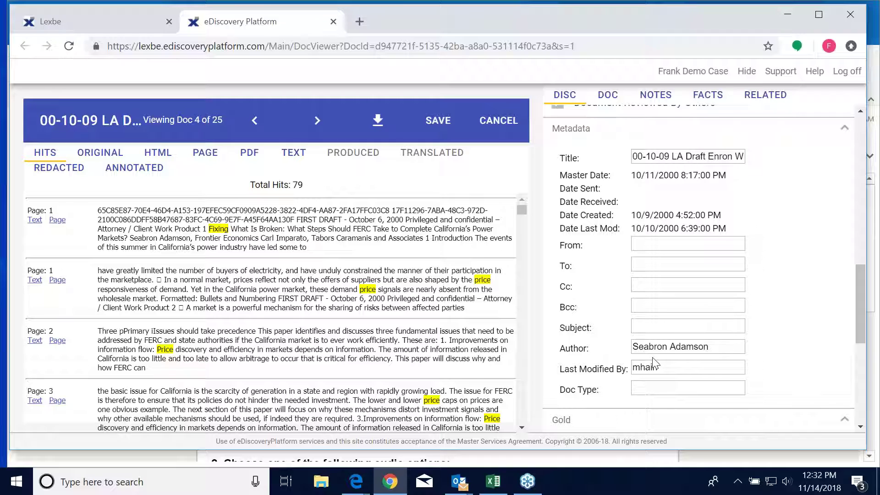
pyautogui.moveTo(865, 312)
pyautogui.mouseDown()
pyautogui.moveTo(866, 338)
pyautogui.moveTo(866, 323)
pyautogui.mouseUp()
pyautogui.click(659, 203)
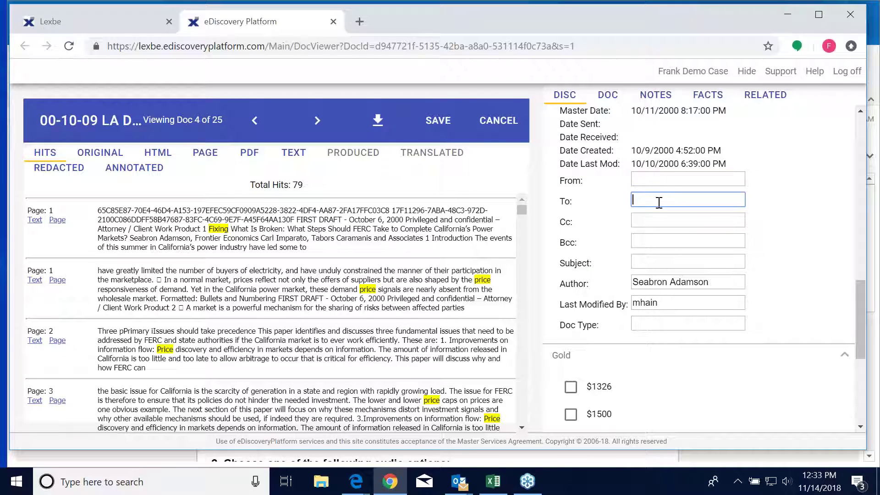
pyautogui.click(646, 224)
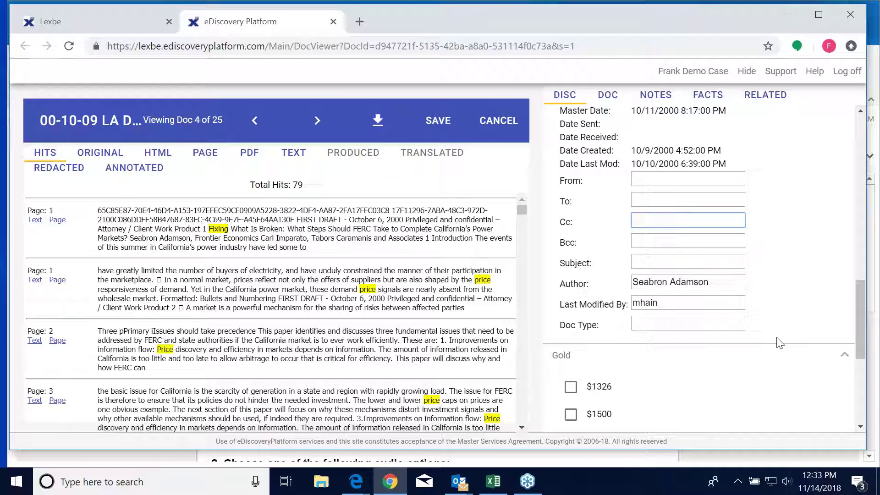
# Step: Collapse and reopen the Gold and Delayed custom sections, and mark the document as $1326 under Gold
pyautogui.moveTo(857, 322); pyautogui.dragTo(858, 361)
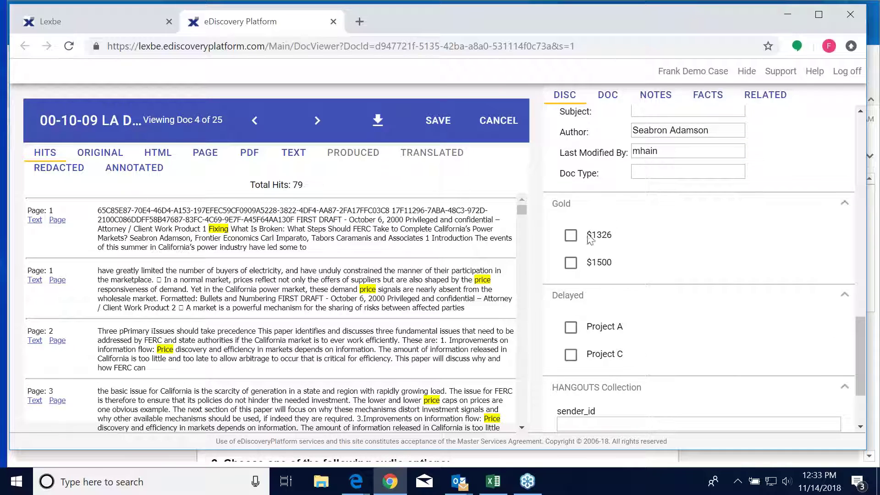
pyautogui.click(809, 205)
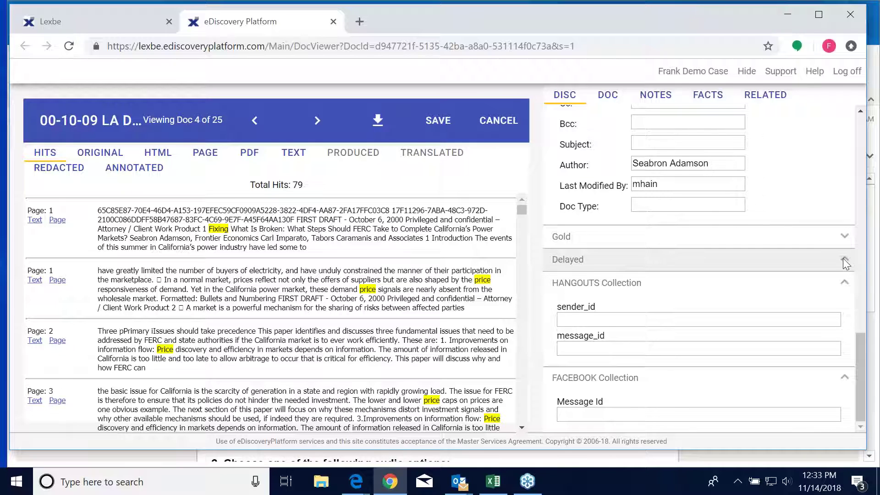
pyautogui.click(843, 258)
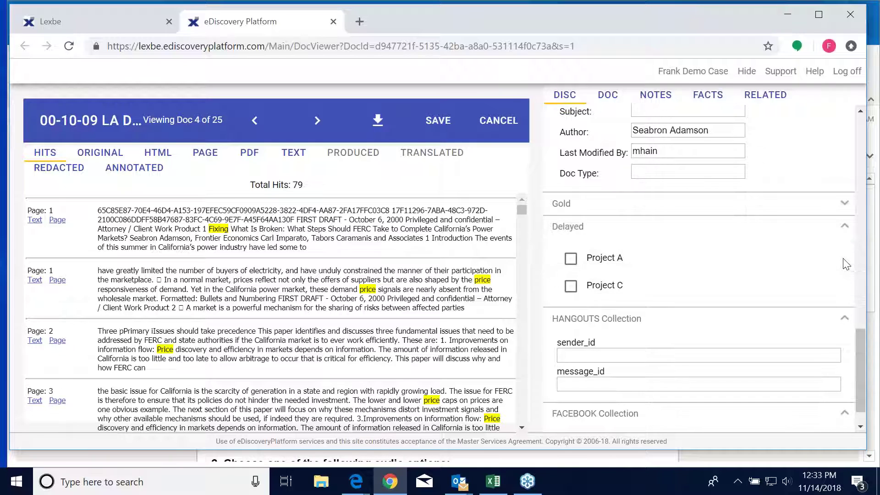
pyautogui.click(841, 212)
pyautogui.click(570, 235)
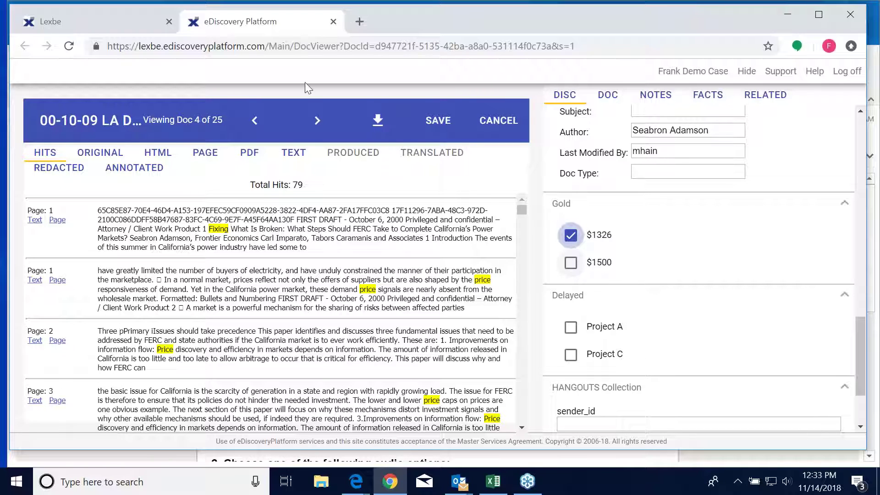
# Step: Move the document viewer into its own window and open the custom document fields management page
pyautogui.moveTo(252, 22); pyautogui.dragTo(879, 108)
pyautogui.moveTo(287, 73)
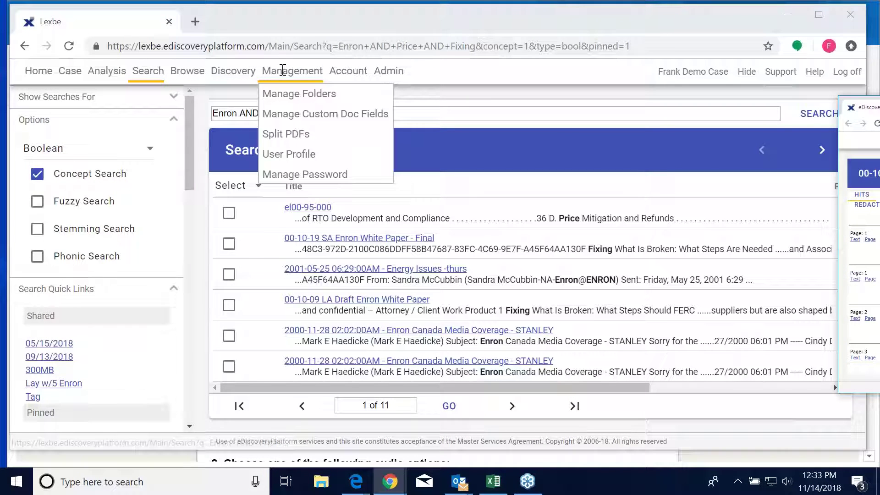
pyautogui.click(278, 113)
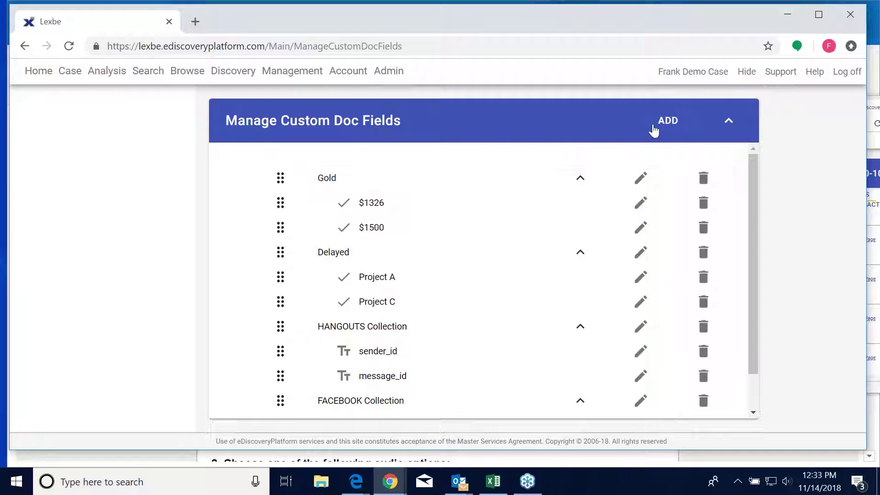
# Step: Add a checkbox coding field titled $124 to the Gold section of the custom document fields
pyautogui.click(660, 128)
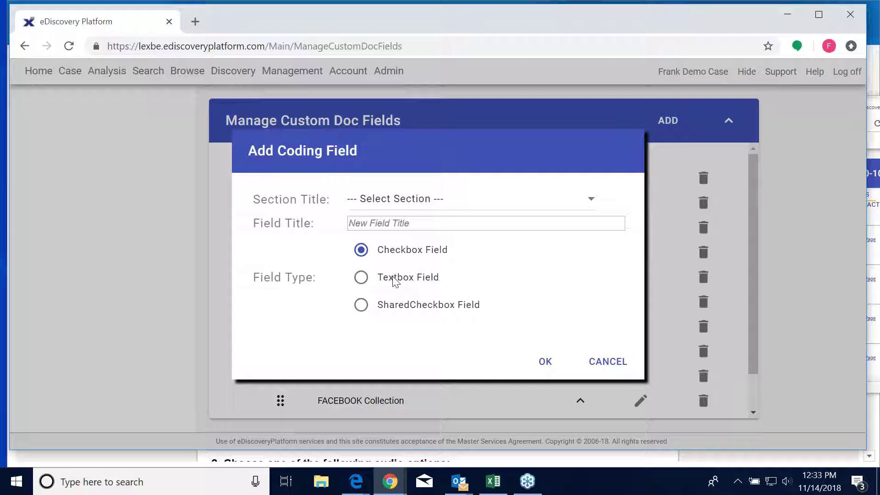
pyautogui.click(590, 198)
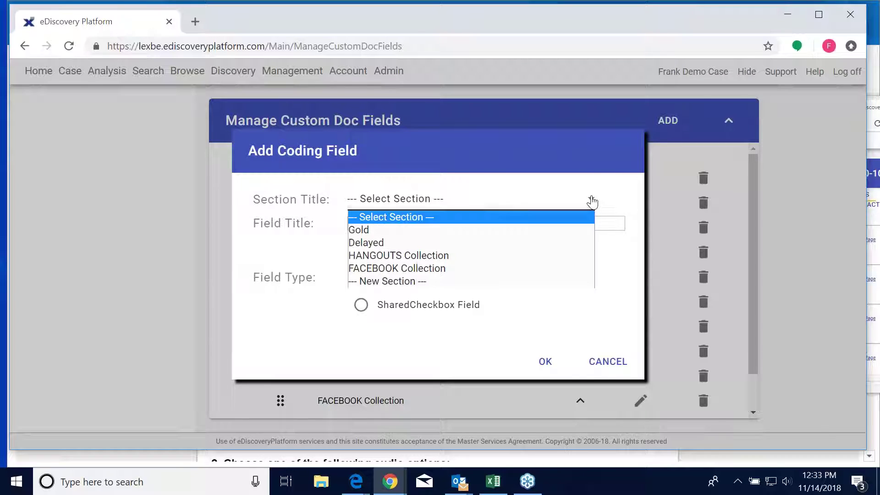
pyautogui.click(390, 229)
pyautogui.click(380, 225)
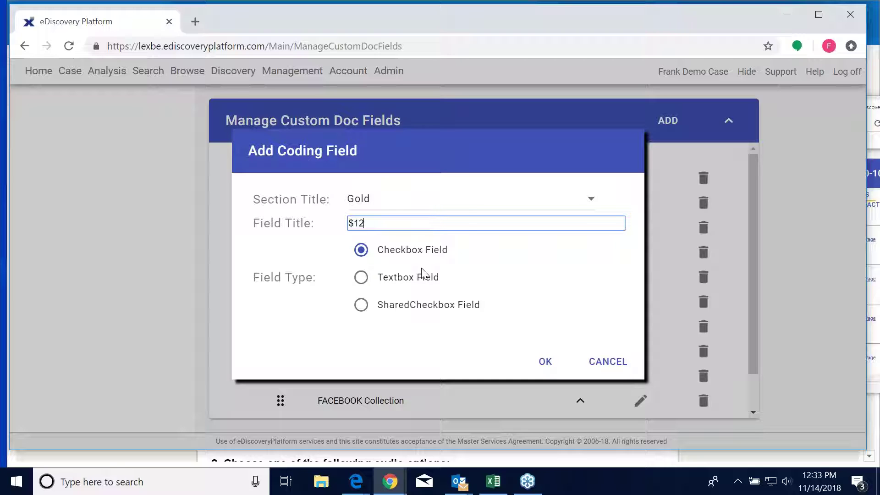
pyautogui.click(545, 362)
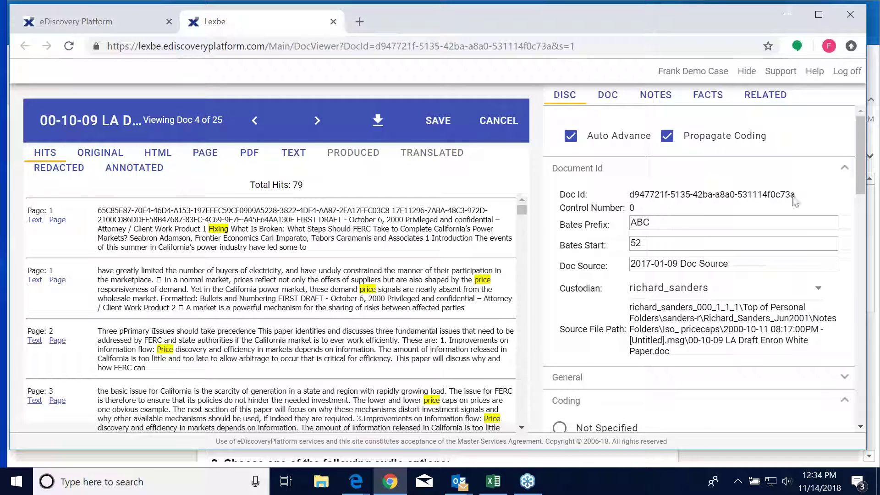
# Step: Look through the white paper's discovery fields and redaction options, and display its redacted version
pyautogui.moveTo(864, 145); pyautogui.dragTo(878, 349)
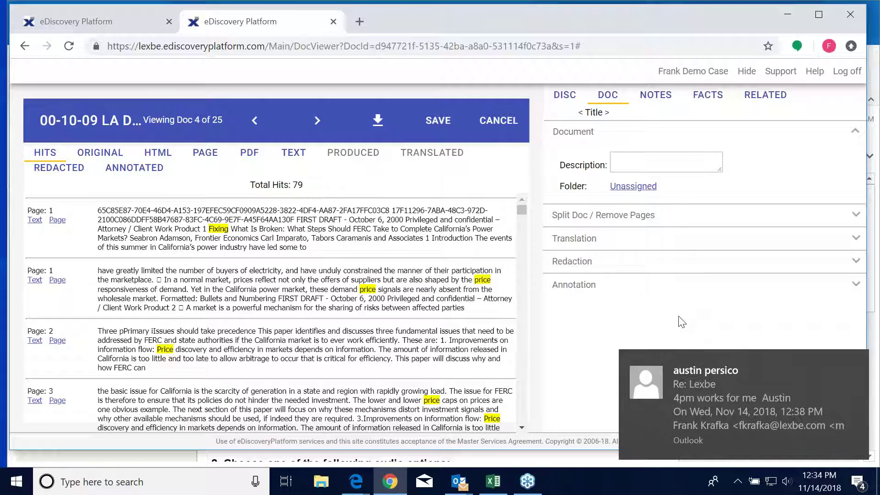
pyautogui.click(856, 362)
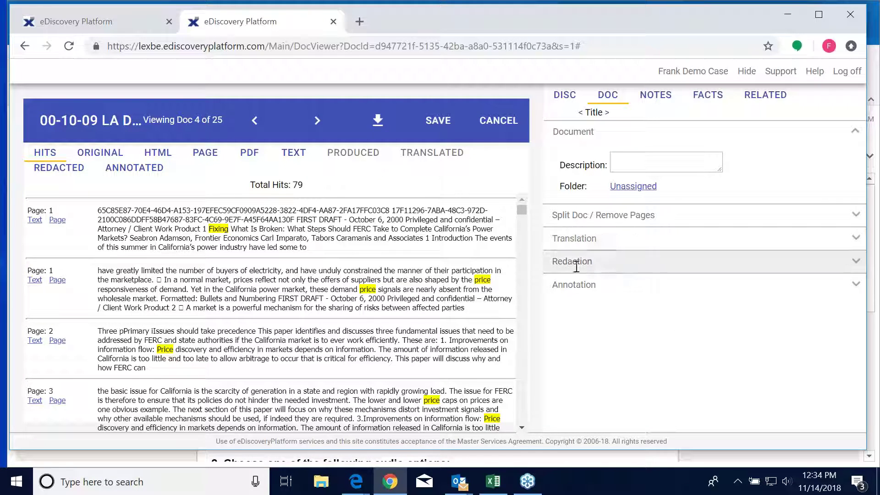
pyautogui.click(833, 271)
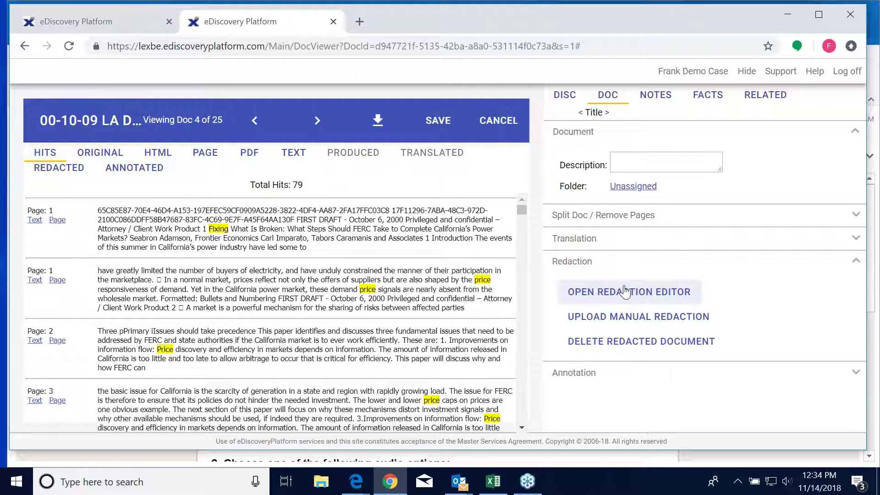
pyautogui.click(59, 177)
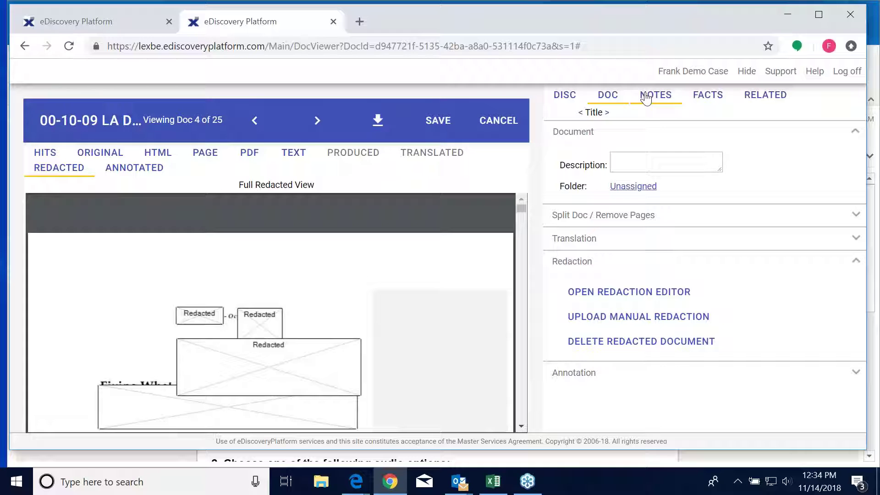
# Step: Look through the notes attached to the white paper alongside its search hits
pyautogui.click(646, 98)
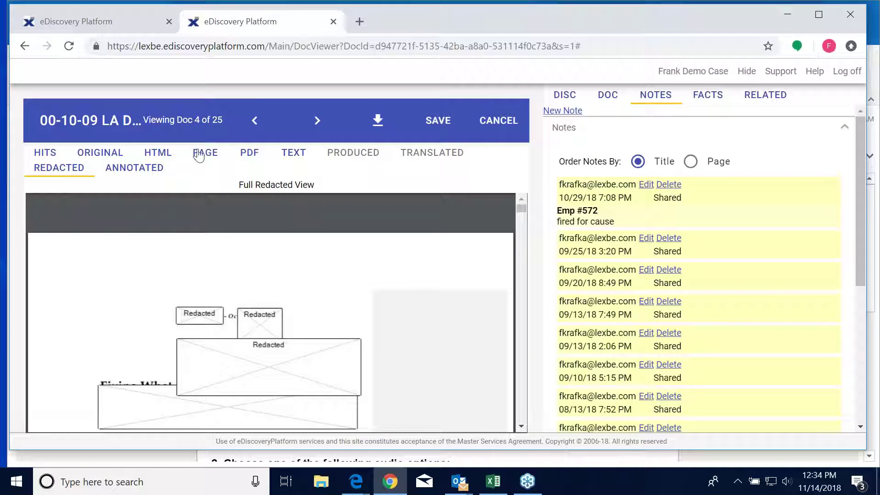
pyautogui.click(44, 152)
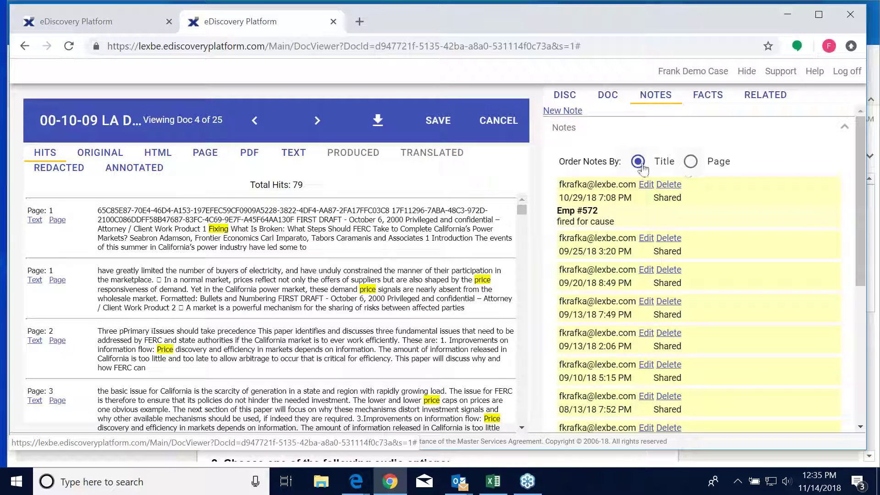
pyautogui.scroll(-1, 684, 224)
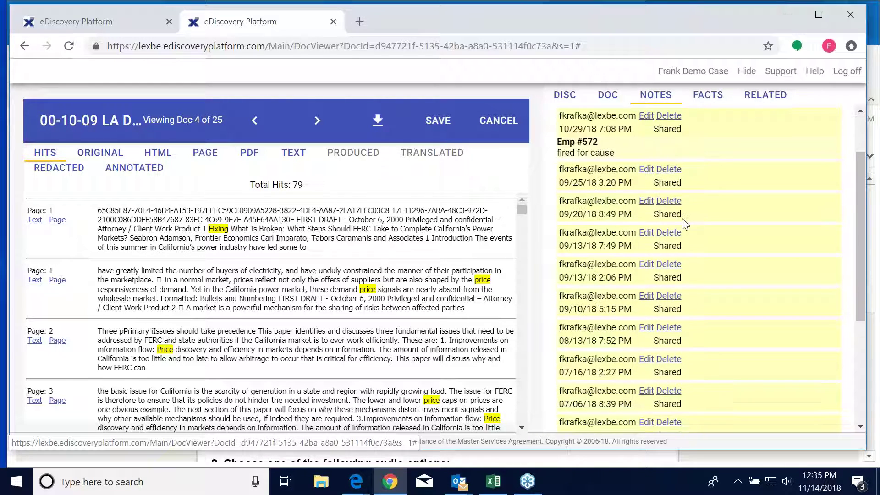
pyautogui.scroll(-1, 589, 214)
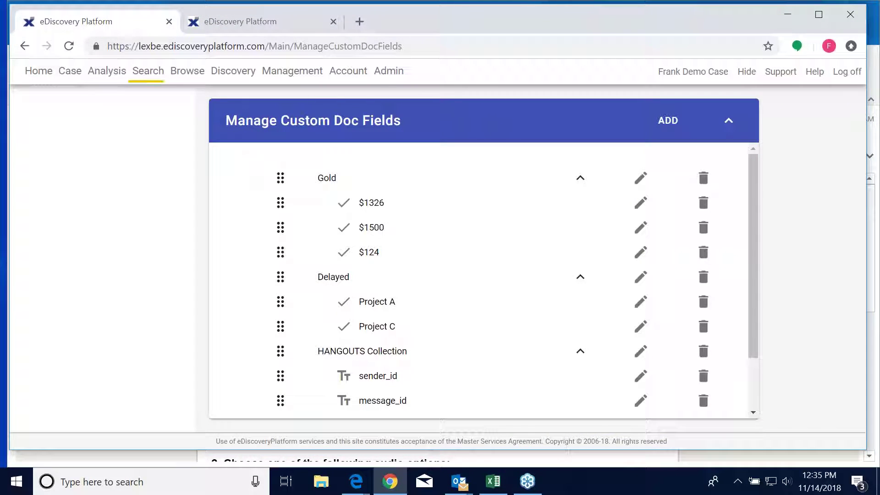
# Step: Open the list of all case notes, preview the Emp #572 note and examine its linked document
pyautogui.moveTo(94, 71)
pyautogui.click(101, 183)
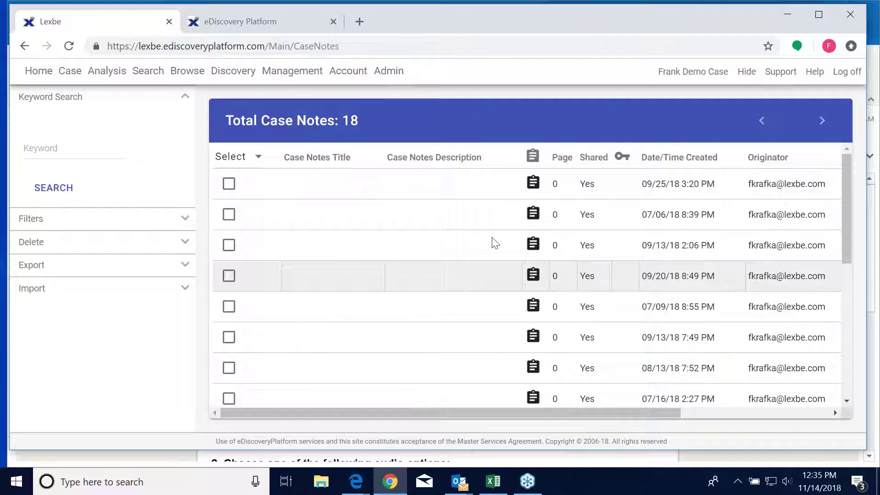
pyautogui.scroll(-5, 485, 235)
pyautogui.scroll(-1, 366, 270)
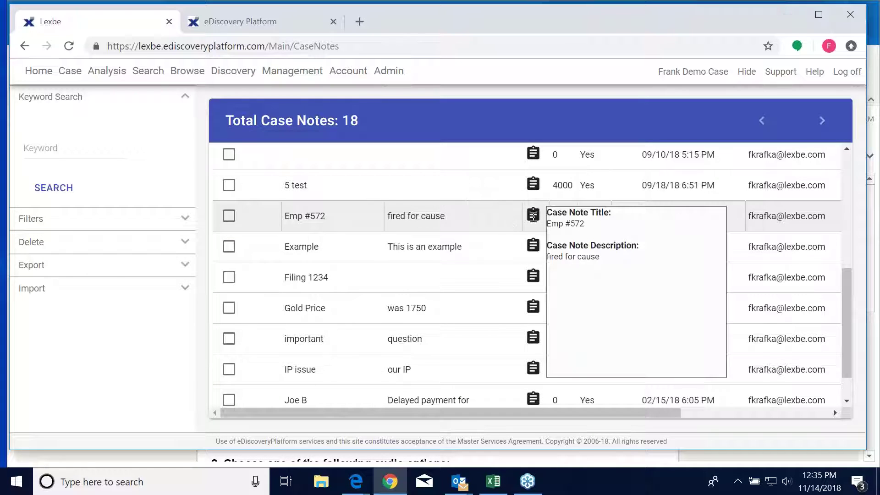
pyautogui.moveTo(530, 217)
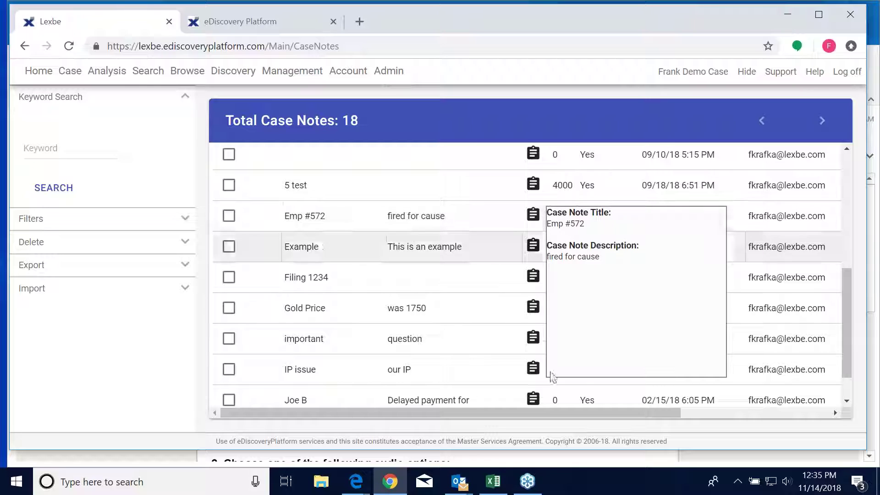
pyautogui.hscroll(5, 656, 403)
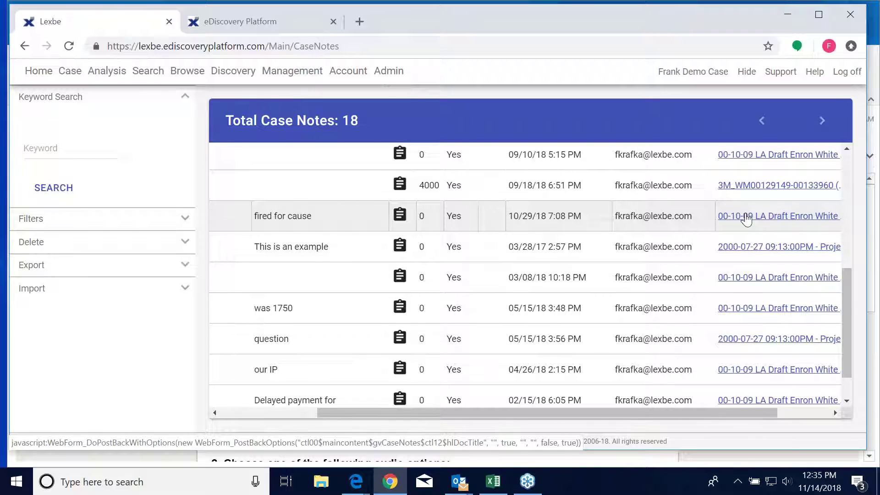
pyautogui.moveTo(103, 74)
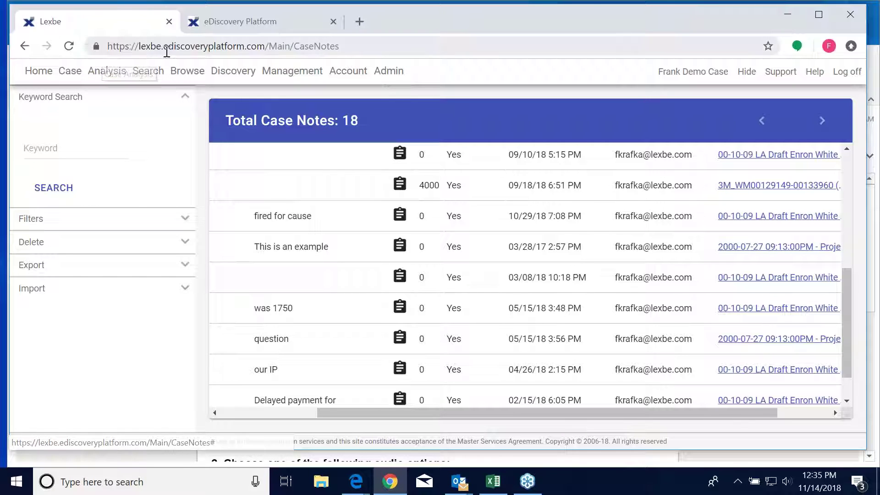
# Step: Review the facts linked to the white paper and add the document to the existing fact Gold
pyautogui.click(254, 24)
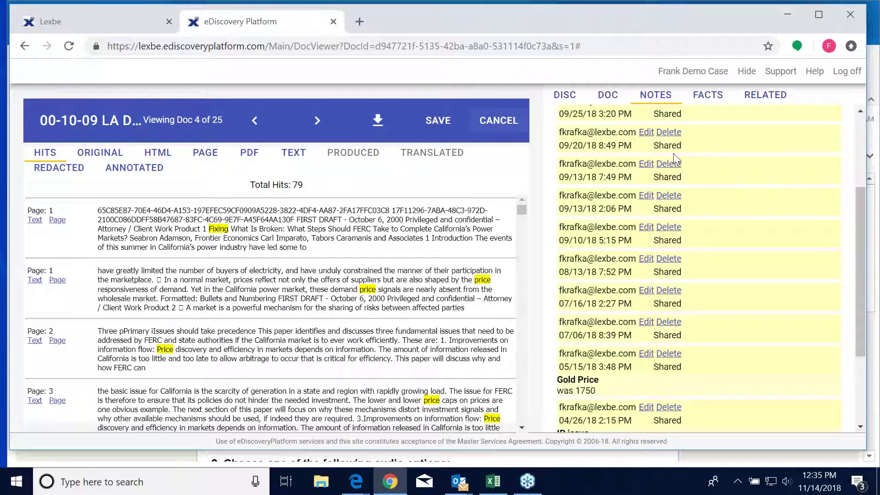
pyautogui.click(706, 101)
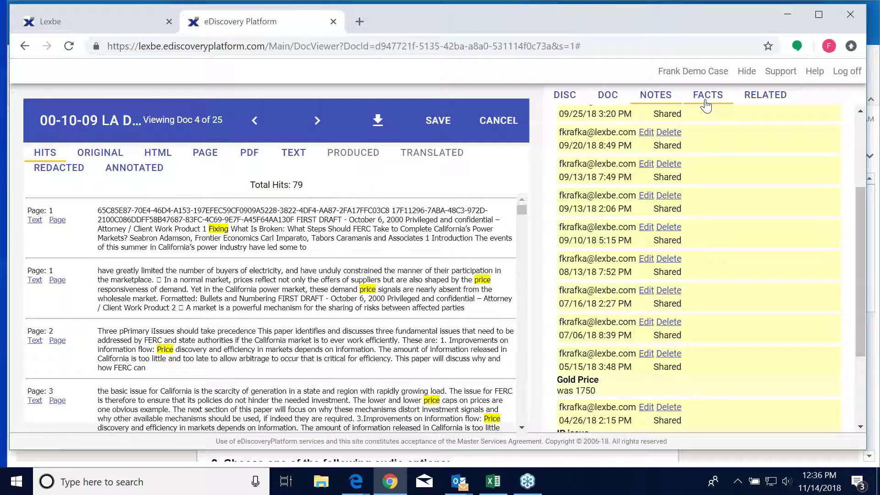
pyautogui.click(708, 98)
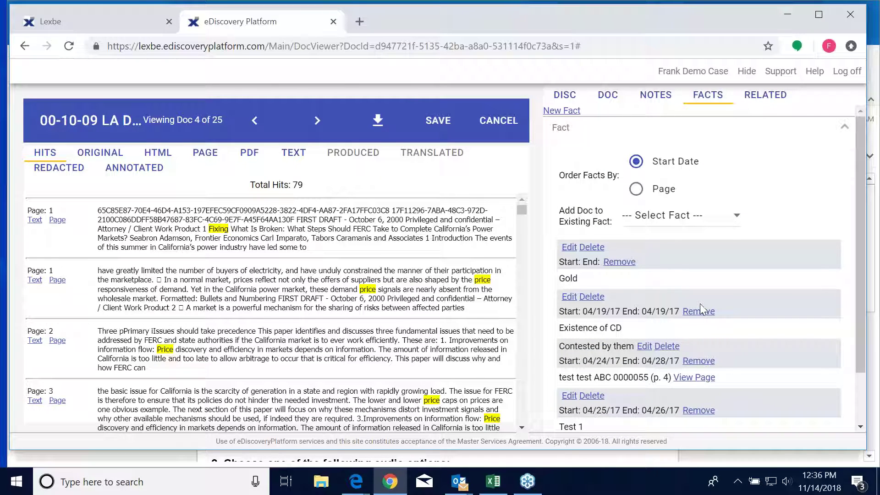
pyautogui.scroll(-2, 698, 301)
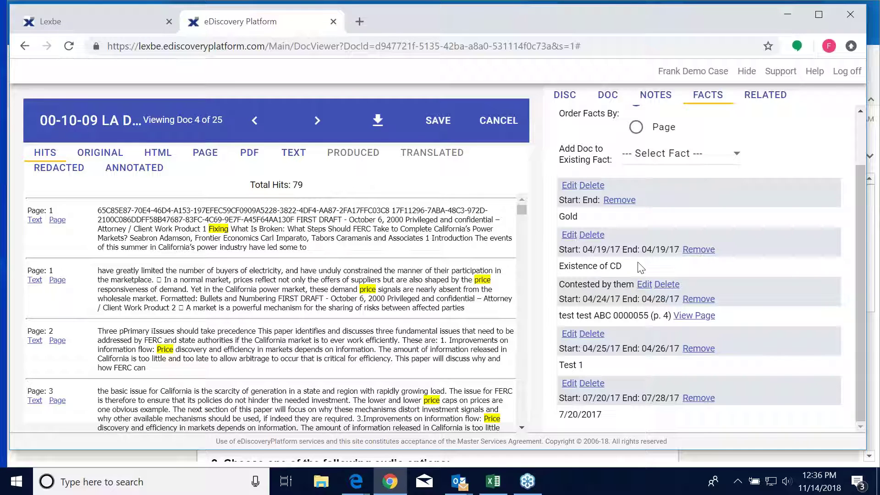
pyautogui.click(732, 153)
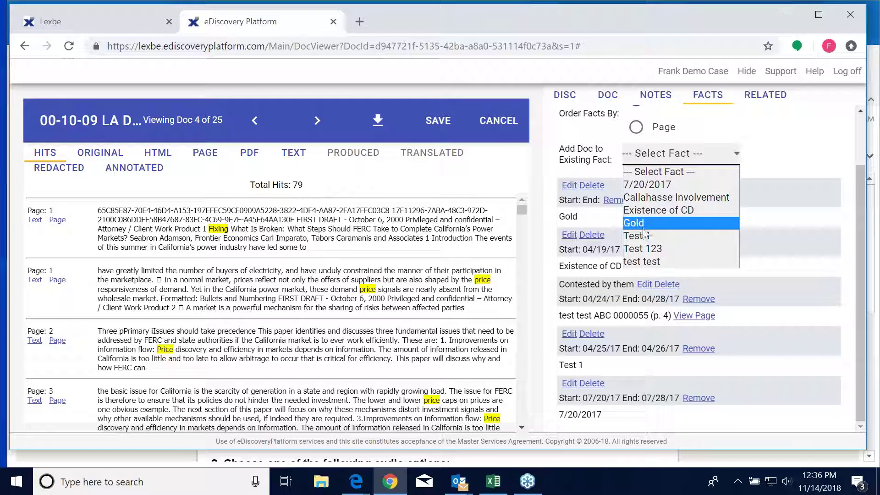
pyautogui.click(638, 223)
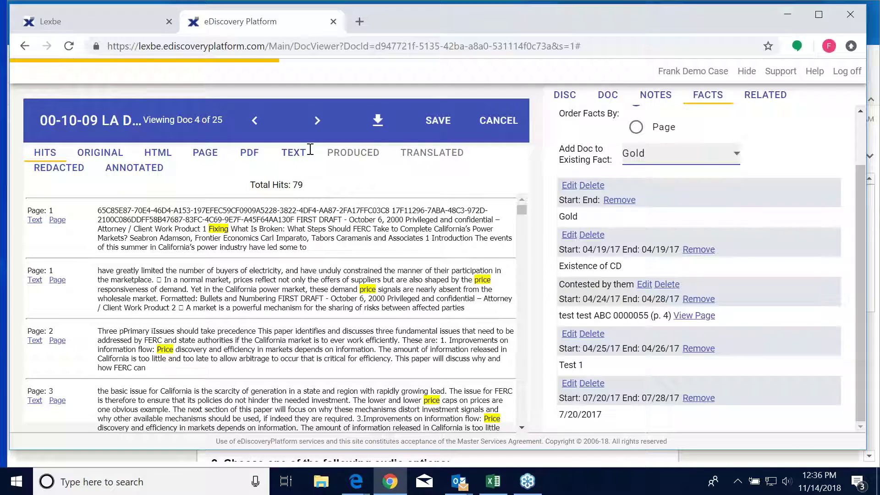
# Step: Open the case's Facts & Issues list and examine each fact's linked documents, dates and timeline
pyautogui.click(75, 23)
pyautogui.moveTo(69, 71)
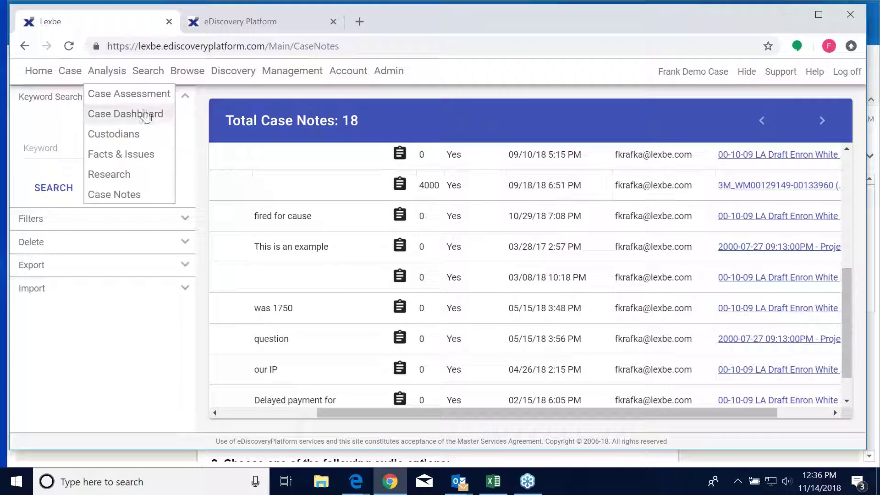
pyautogui.click(127, 157)
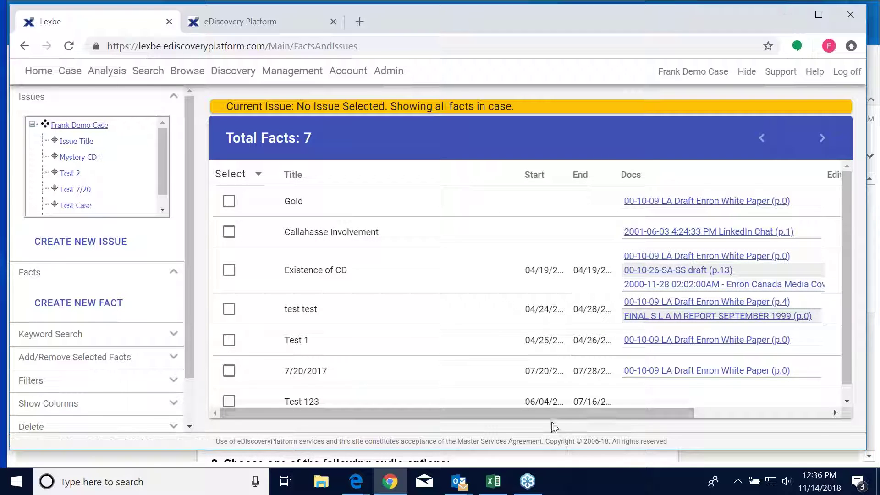
pyautogui.moveTo(599, 415); pyautogui.dragTo(735, 364)
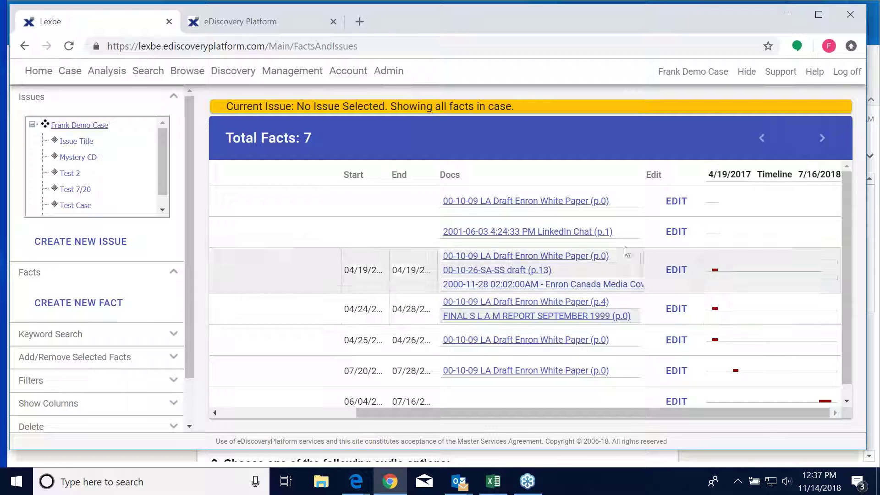
pyautogui.moveTo(107, 71)
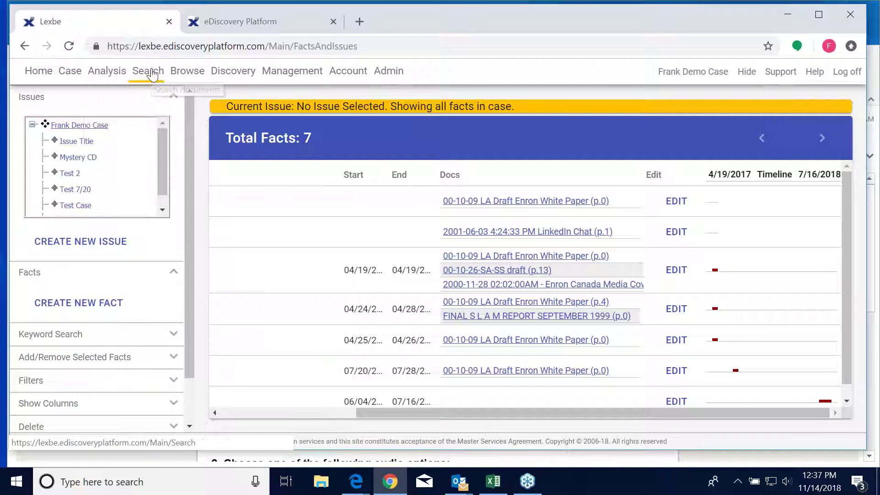
# Step: Run the pinned concept search for Enron AND Price AND Fixing, and display the open white paper's related documents
pyautogui.click(153, 75)
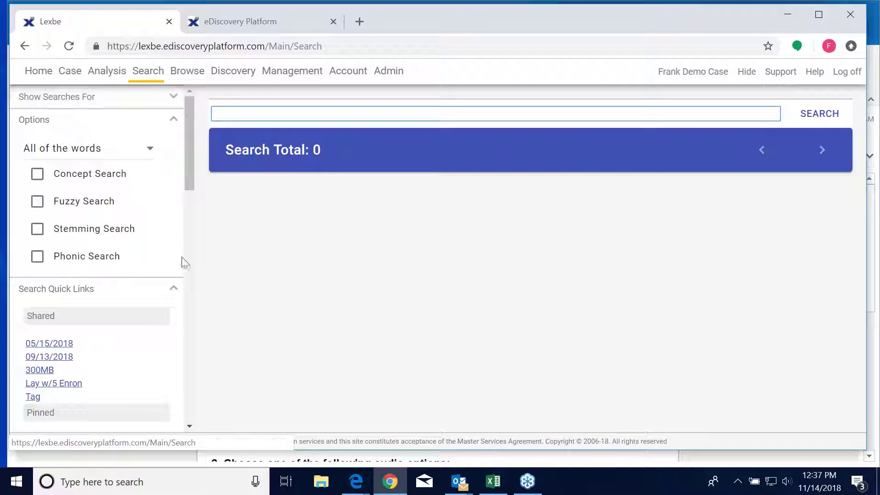
pyautogui.scroll(-3, 100, 307)
pyautogui.click(101, 307)
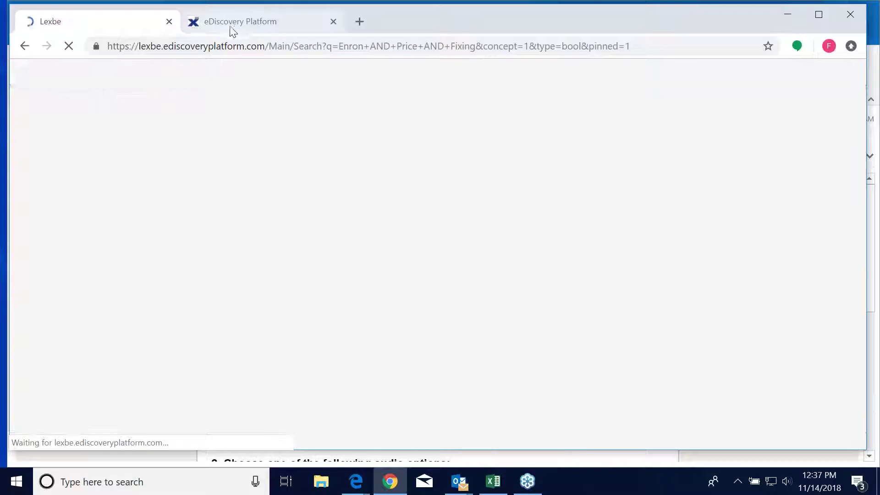
pyautogui.click(236, 27)
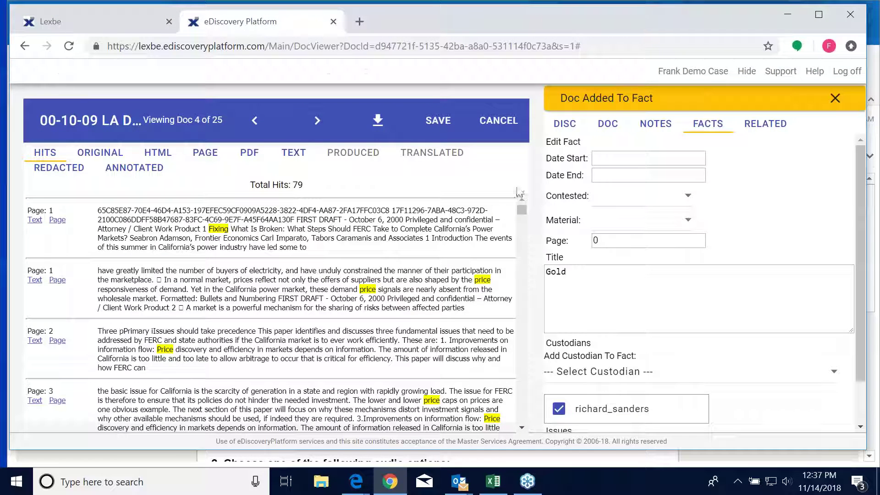
pyautogui.click(758, 129)
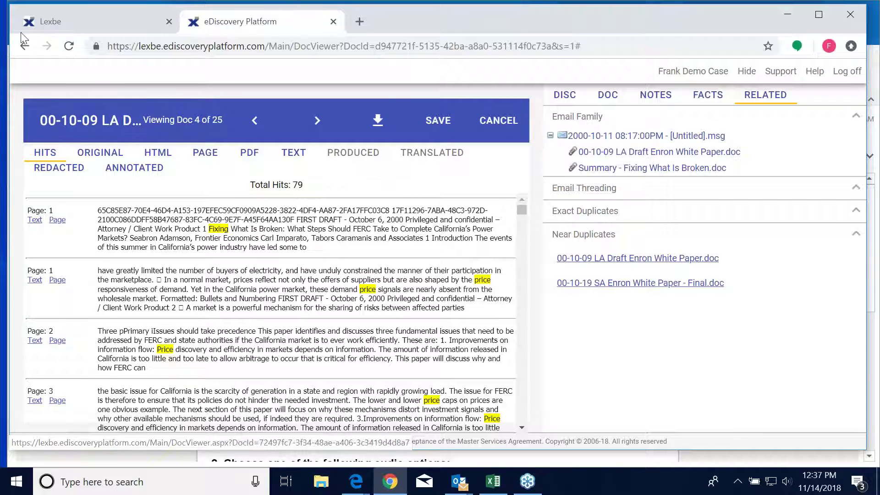
# Step: Look across the search result columns, and return to the discovery fields of the 00-10-09 LA Draft Enron White Paper
pyautogui.click(92, 21)
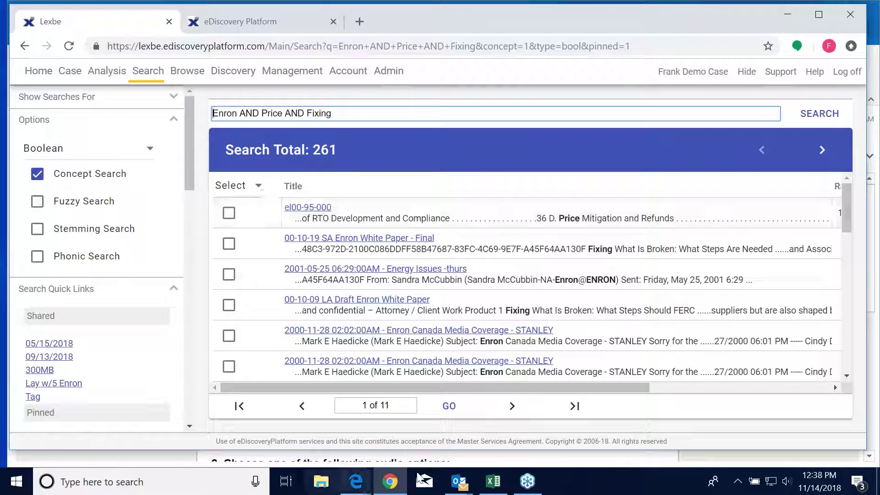
pyautogui.moveTo(443, 389); pyautogui.dragTo(666, 384)
pyautogui.moveTo(547, 388); pyautogui.dragTo(316, 393)
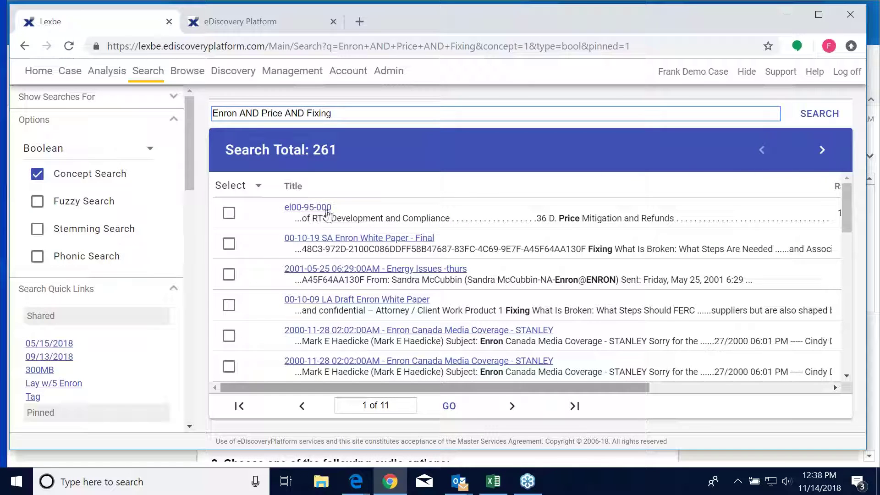
pyautogui.click(357, 299)
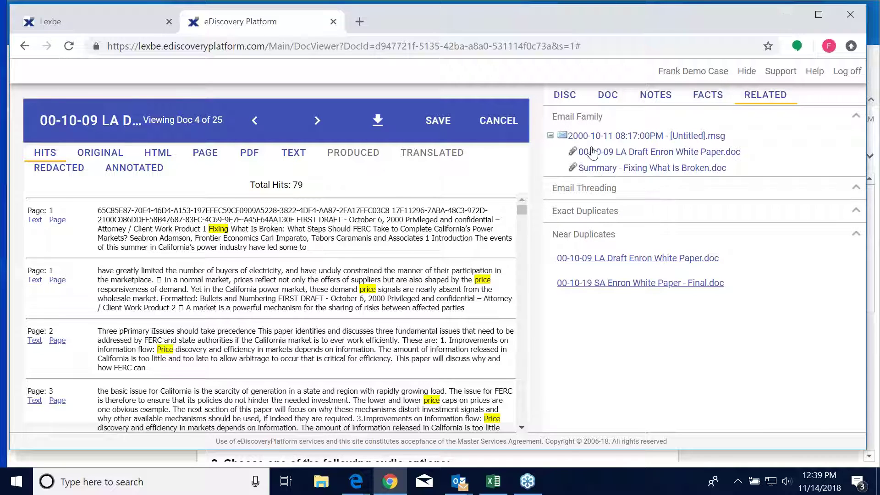
pyautogui.click(565, 95)
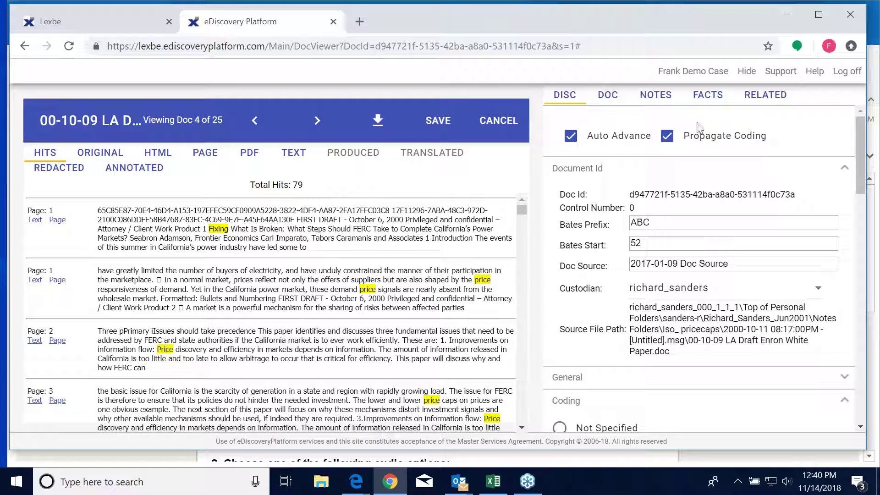
# Step: Review the white paper's email family and near duplicates, and turn the Propagate Coding option off and back on
pyautogui.click(758, 99)
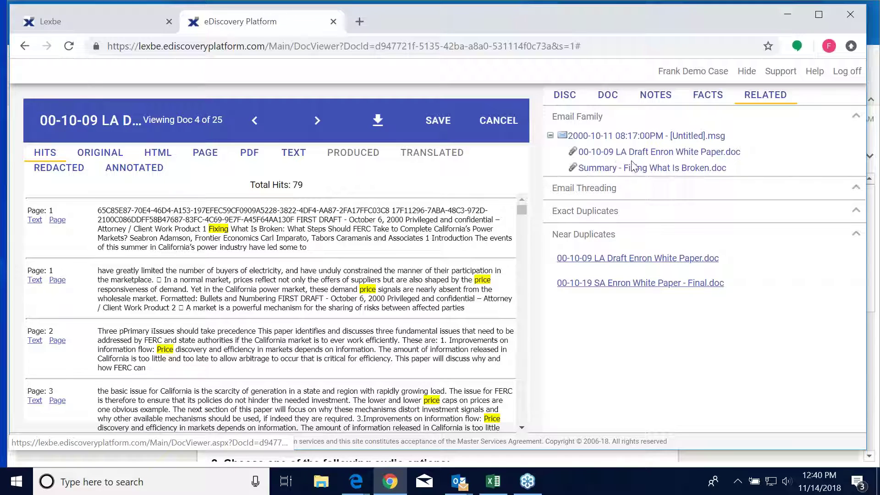
pyautogui.click(566, 98)
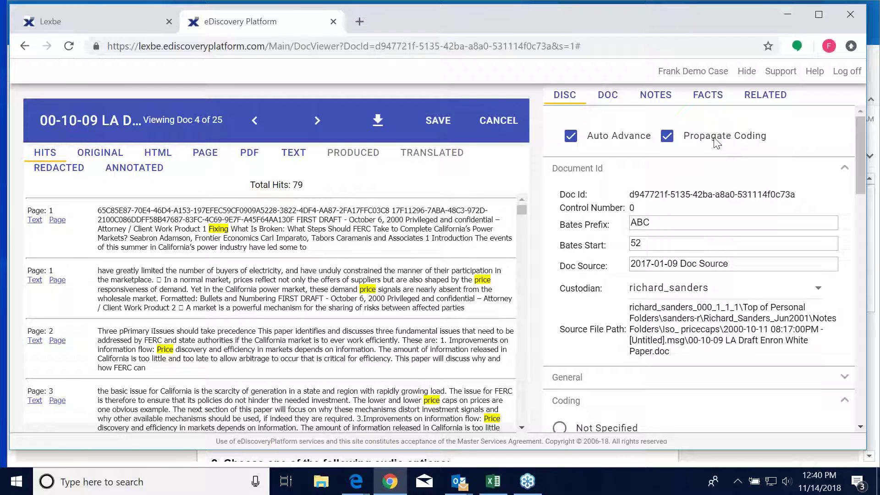
pyautogui.click(669, 137)
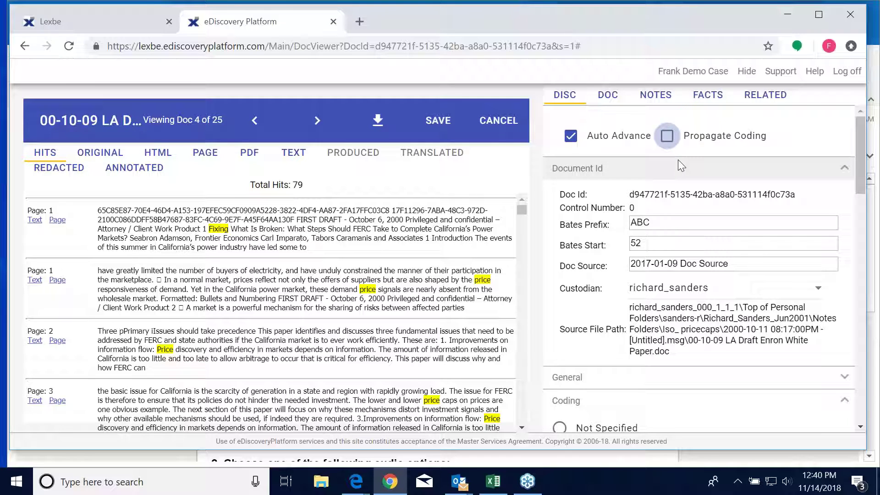
pyautogui.click(765, 95)
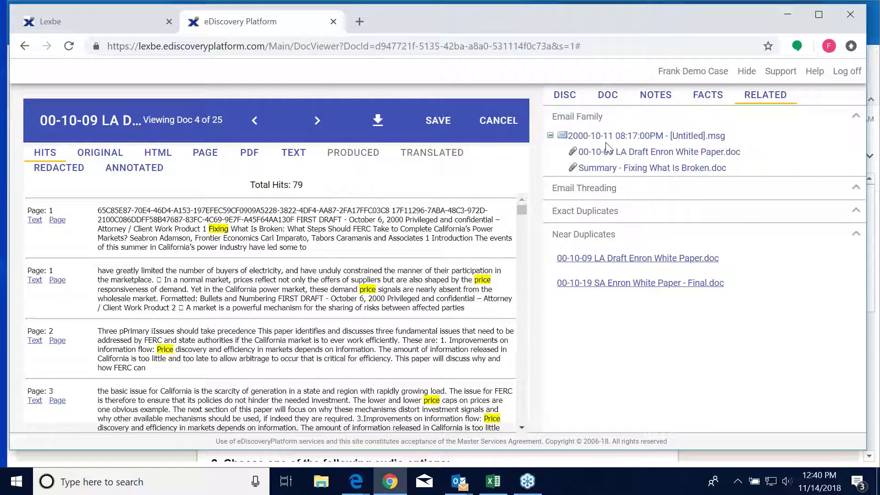
pyautogui.click(564, 94)
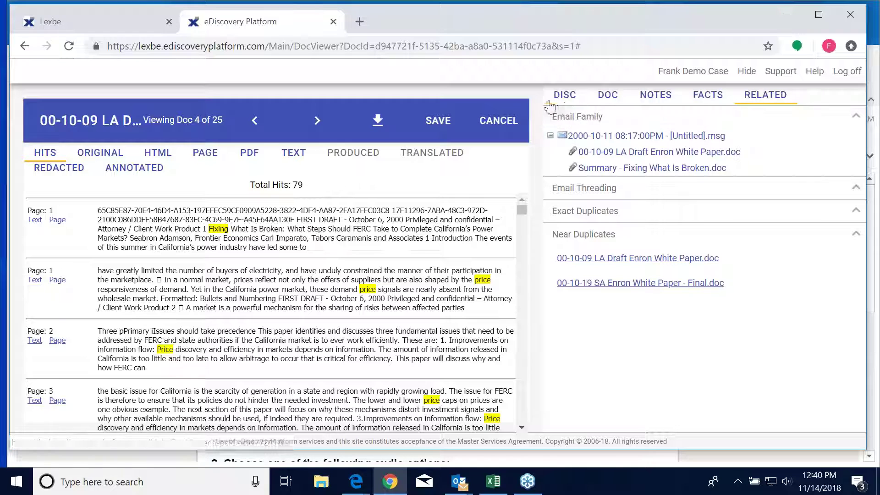
pyautogui.click(667, 136)
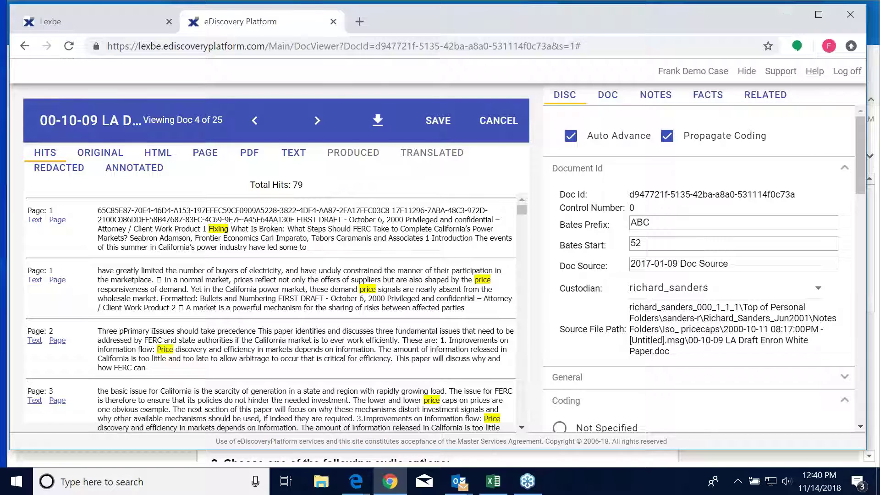
# Step: Look through the Document Viewer help article and its site search field, and close the help page
pyautogui.click(815, 71)
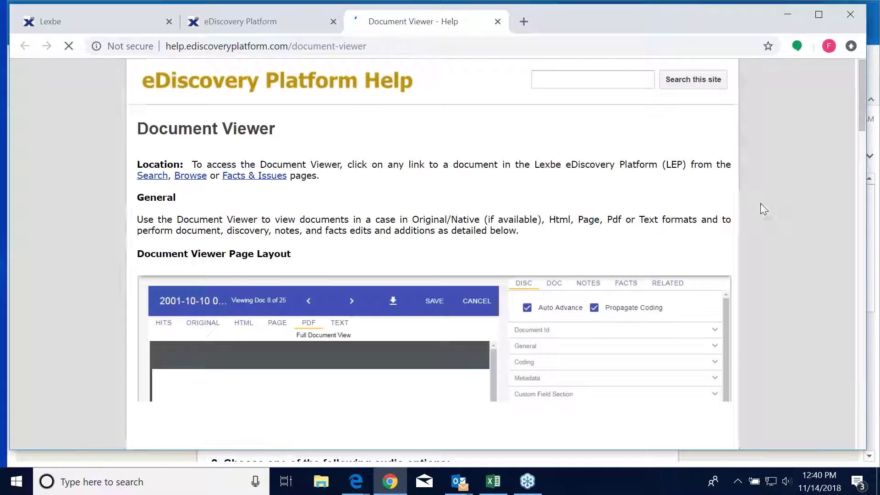
pyautogui.scroll(-10, 475, 206)
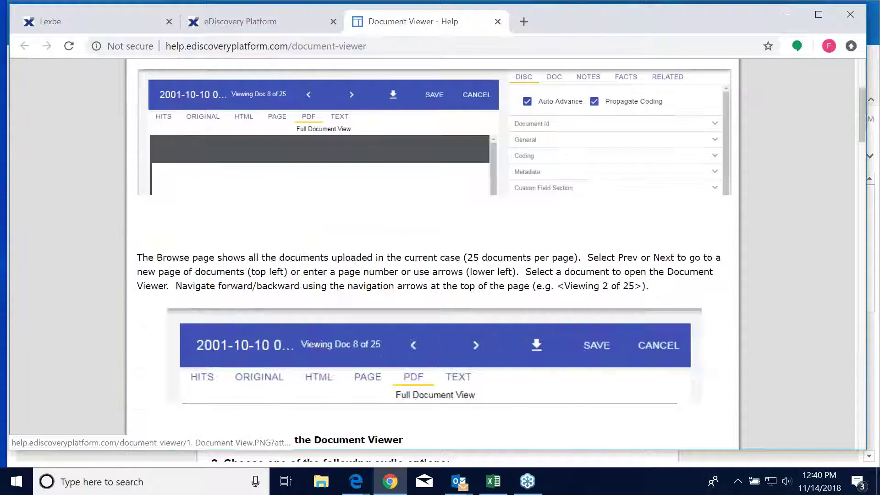
pyautogui.scroll(-3, 415, 353)
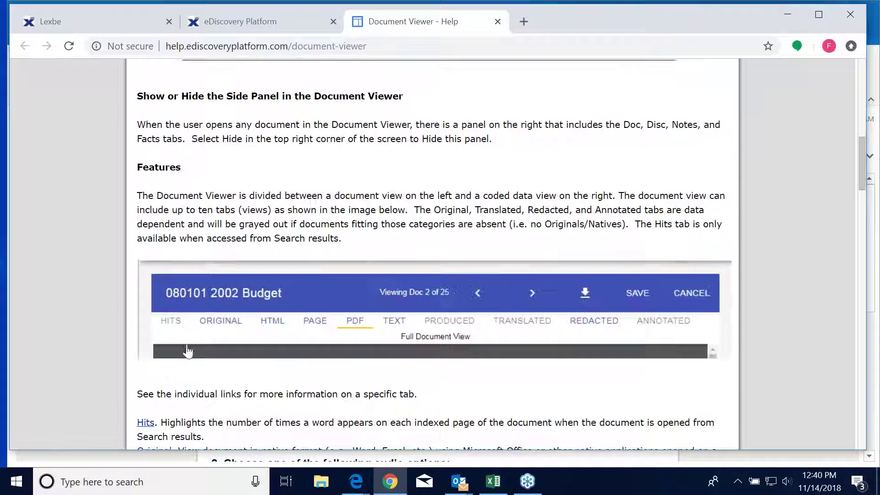
pyautogui.scroll(15, 414, 353)
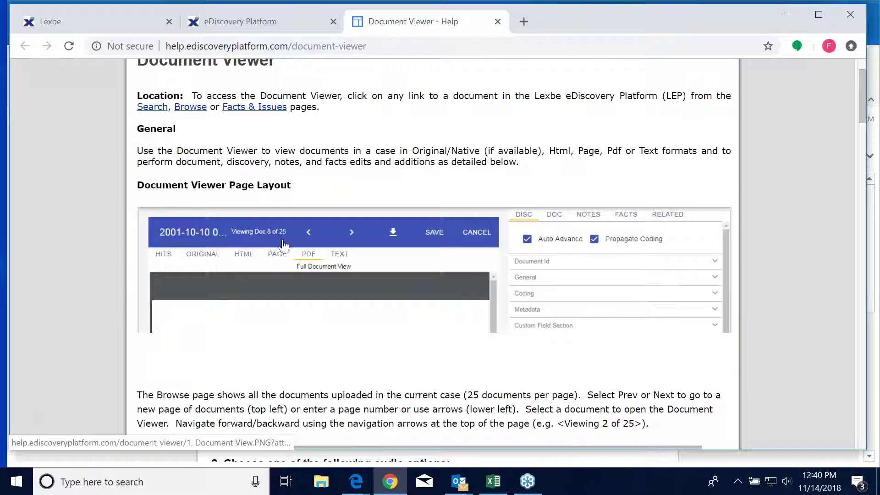
pyautogui.scroll(1, 295, 231)
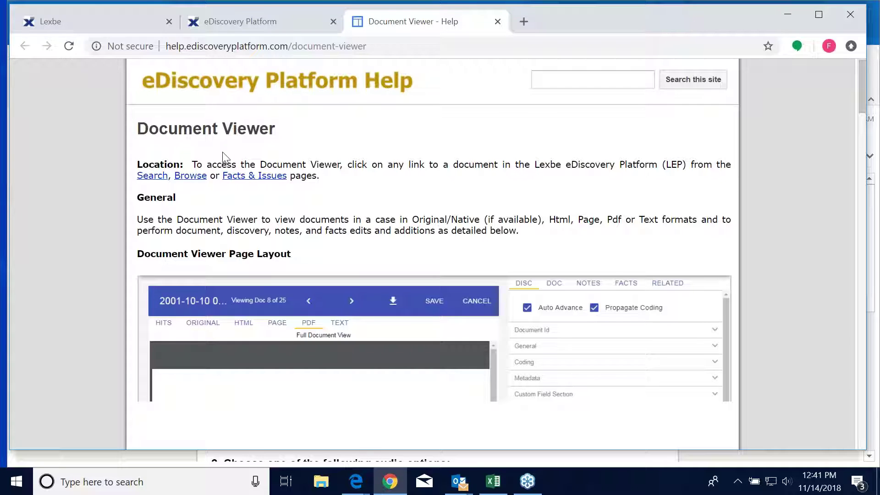
pyautogui.click(589, 83)
pyautogui.click(568, 79)
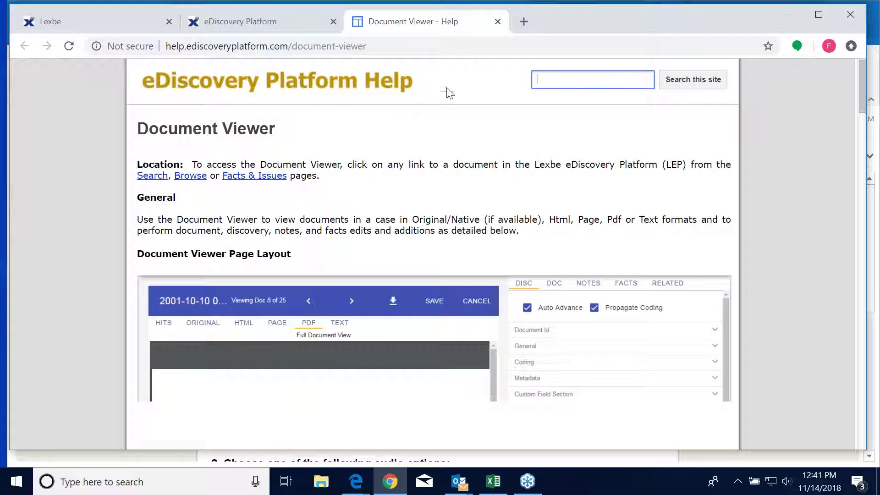
pyautogui.click(498, 21)
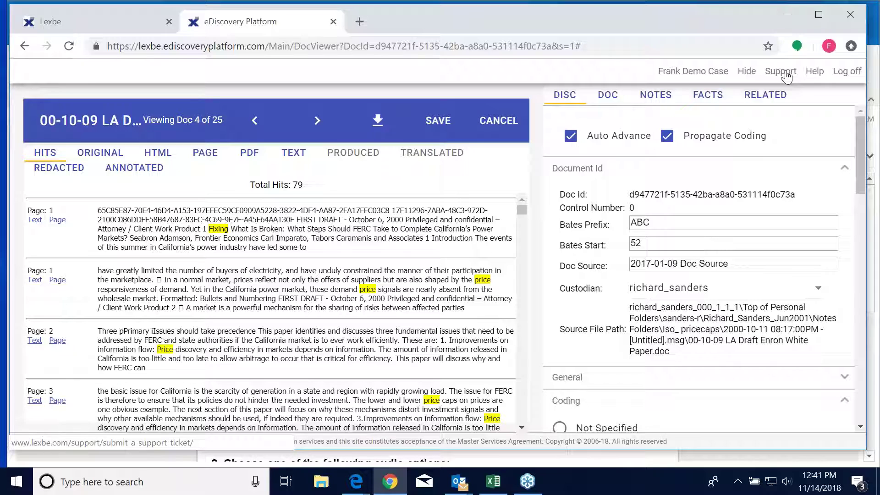
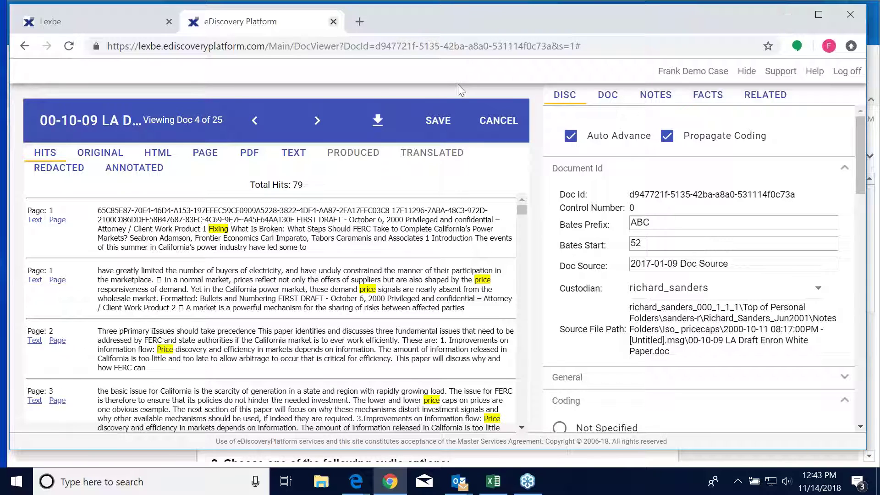
# Step: Close the document viewer, open the Production Job page and look over the existing production jobs
pyautogui.click(333, 22)
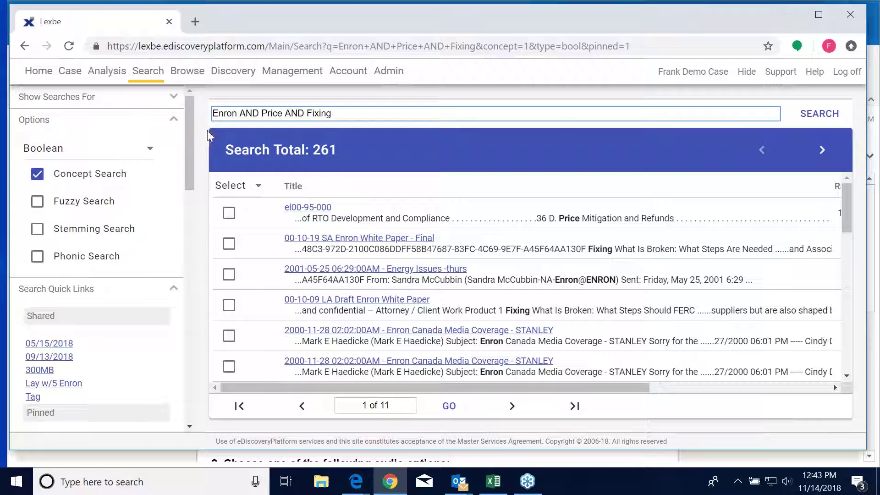
pyautogui.moveTo(269, 75)
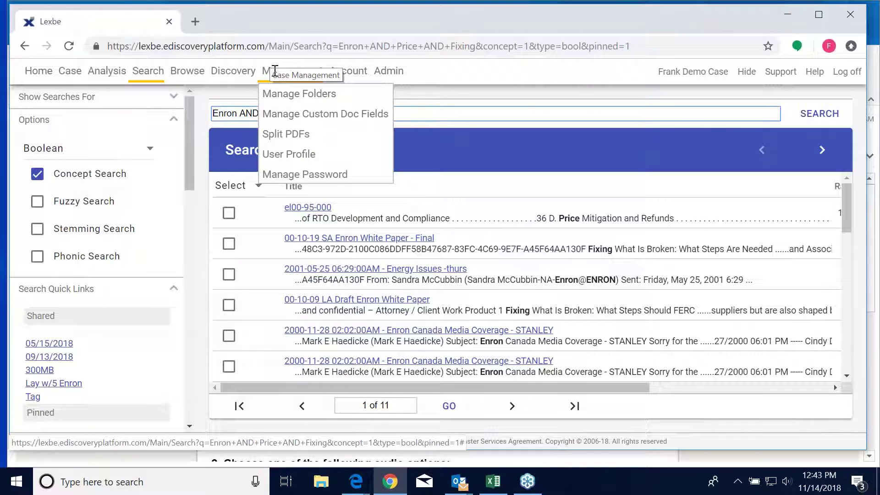
pyautogui.moveTo(229, 73)
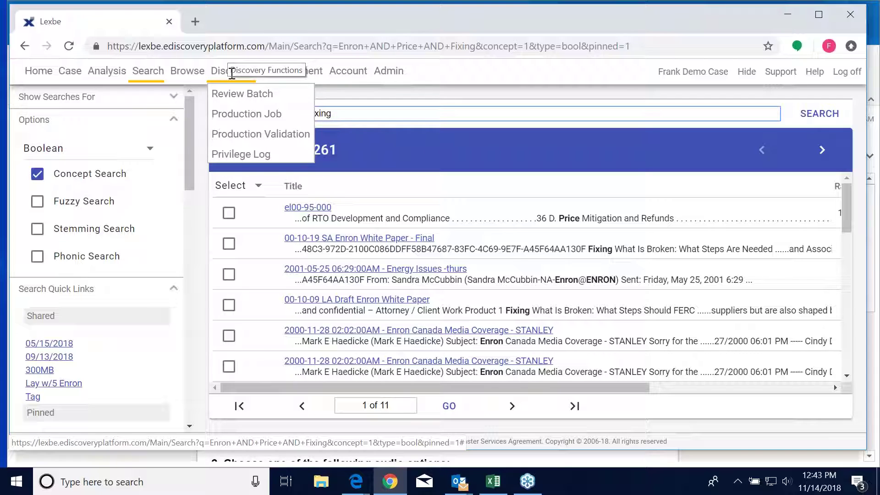
pyautogui.click(238, 115)
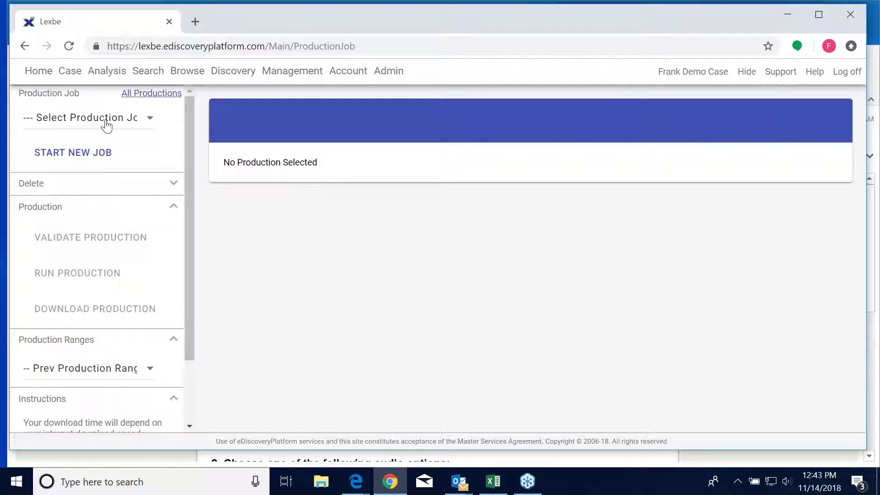
pyautogui.click(151, 121)
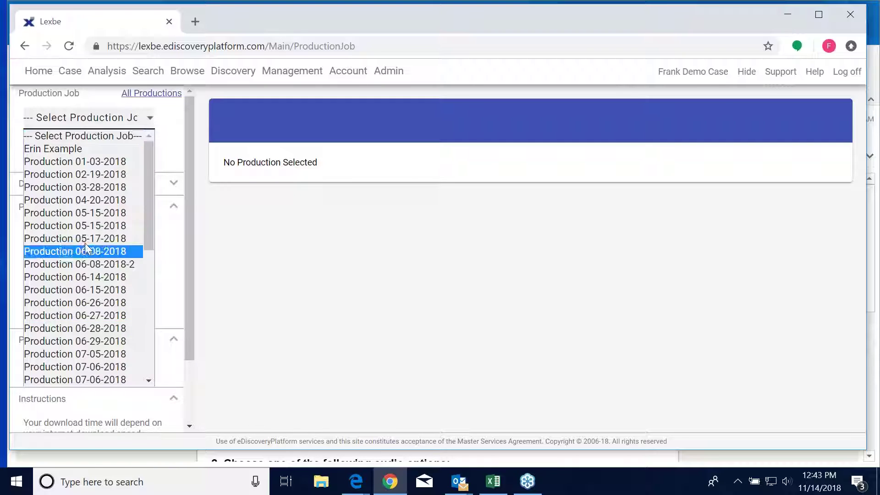
pyautogui.click(192, 144)
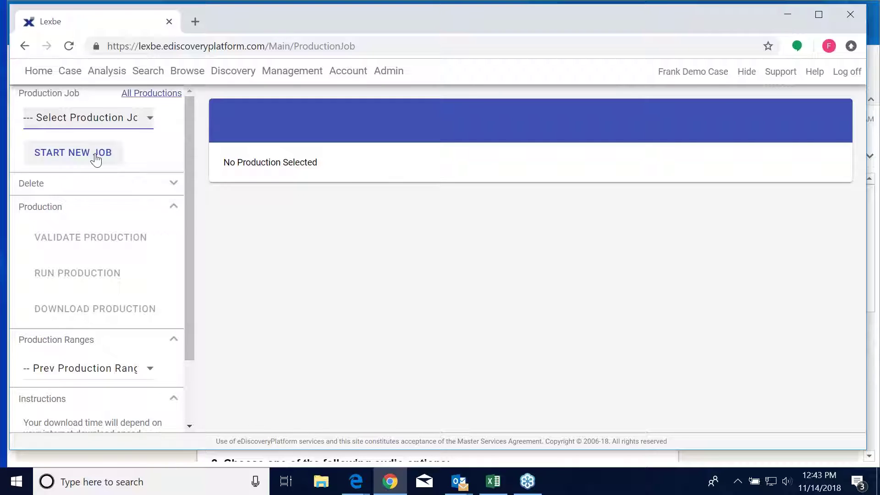
# Step: Create a new production job titled Production 11-14-2018 and open its settings for editing
pyautogui.click(74, 152)
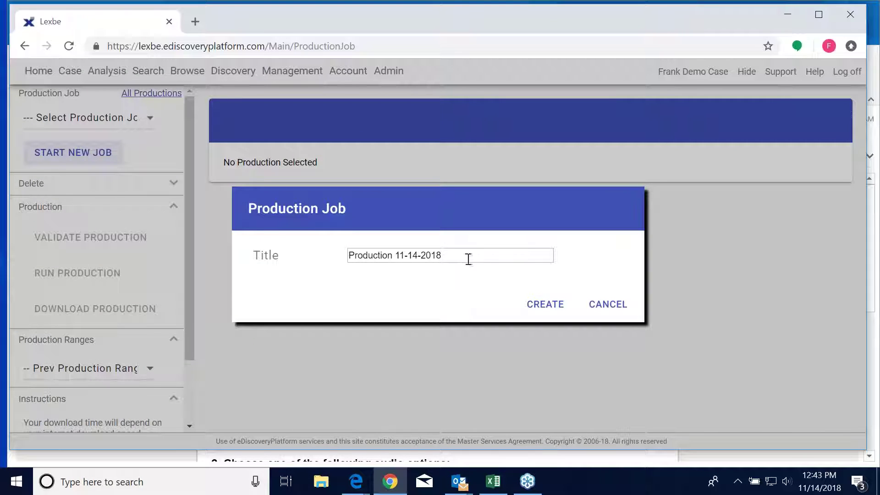
pyautogui.click(541, 303)
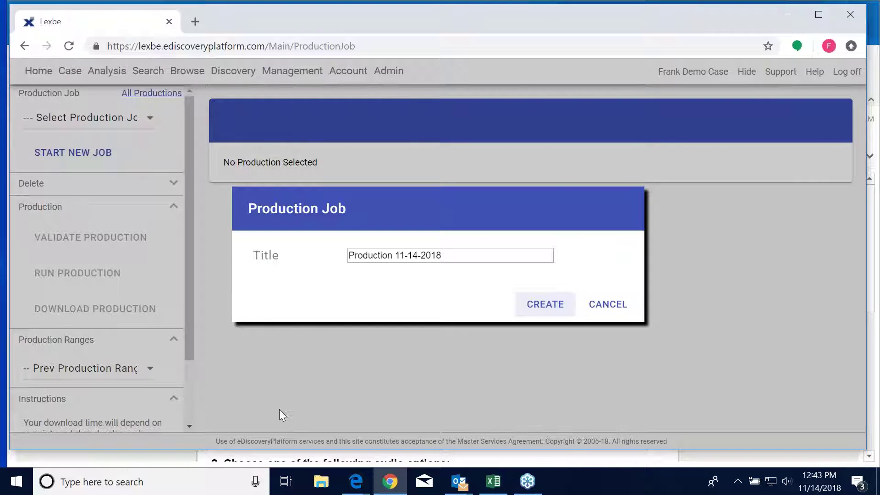
pyautogui.scroll(-5, 291, 355)
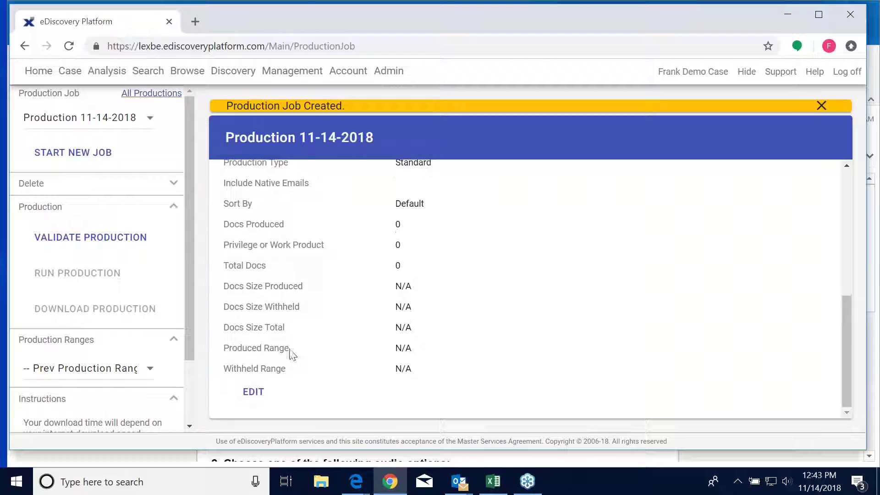
pyautogui.click(254, 394)
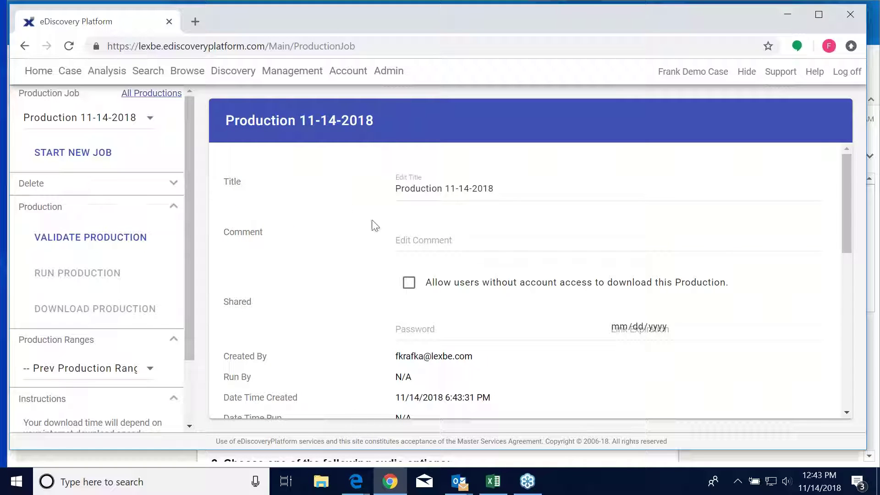
# Step: Examine the production's settings for comment, sharing, link expiration, Bates numbering, custom designation and stamping, dismissing the mail notification
pyautogui.scroll(-3, 403, 261)
pyautogui.scroll(2, 477, 222)
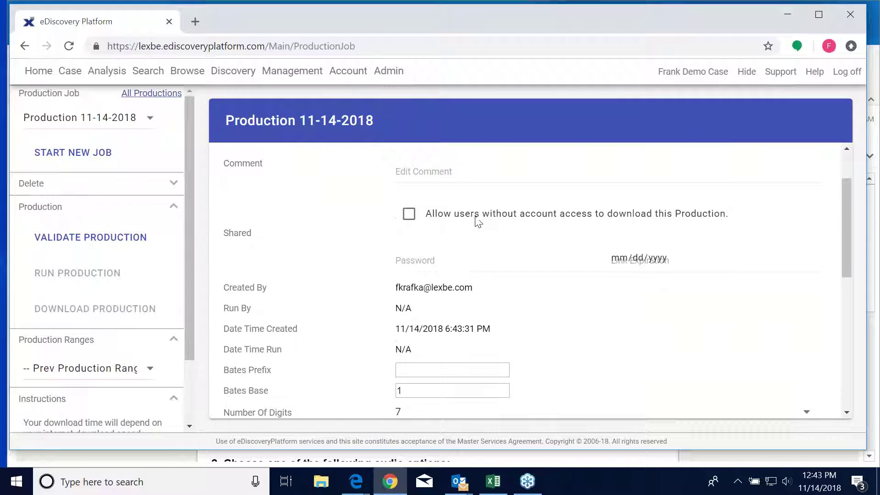
pyautogui.scroll(2, 460, 226)
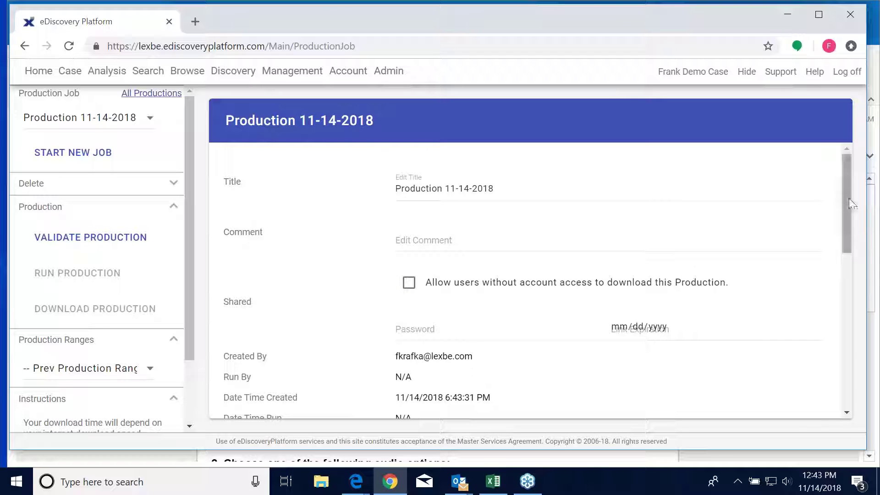
pyautogui.moveTo(849, 200); pyautogui.dragTo(847, 218)
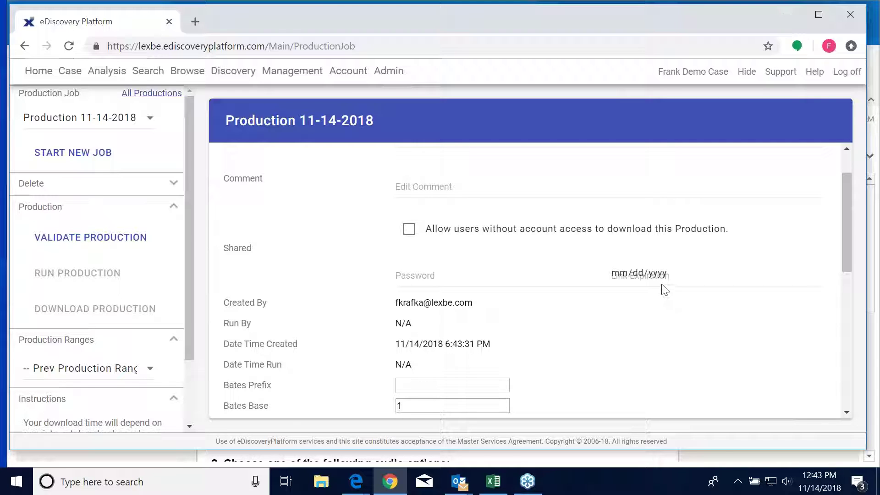
pyautogui.moveTo(847, 193); pyautogui.dragTo(847, 208)
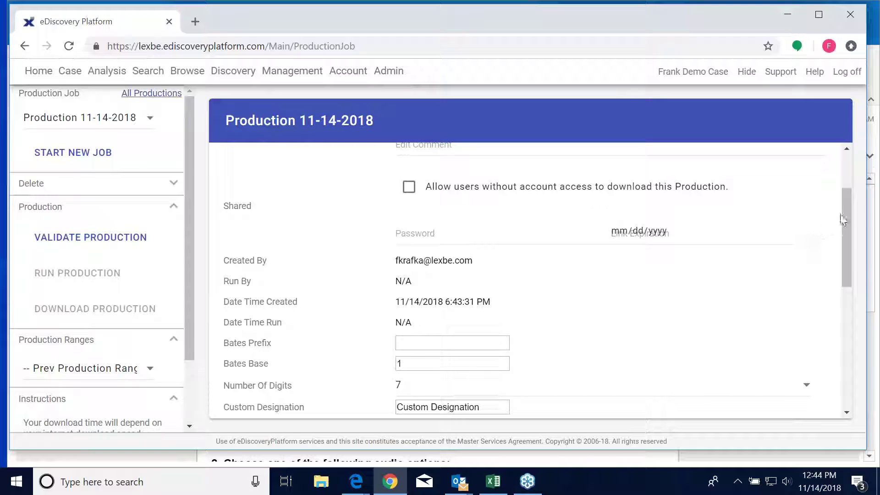
pyautogui.moveTo(848, 221); pyautogui.dragTo(848, 249)
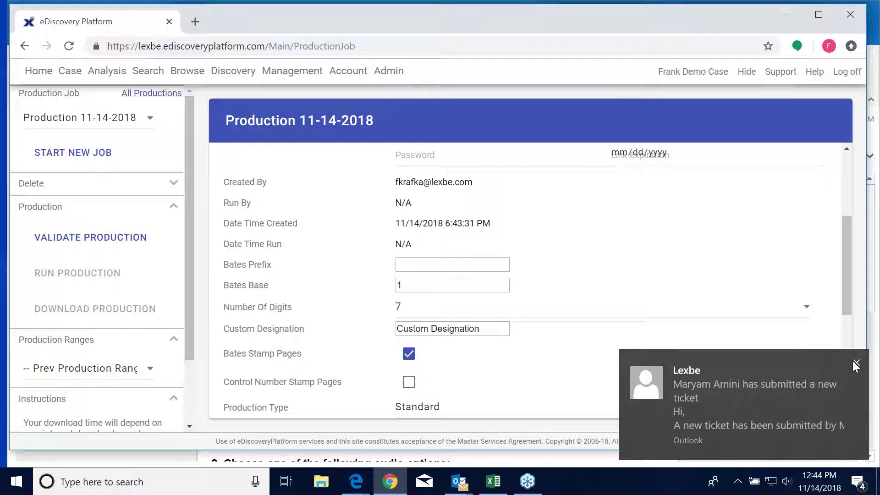
pyautogui.click(856, 365)
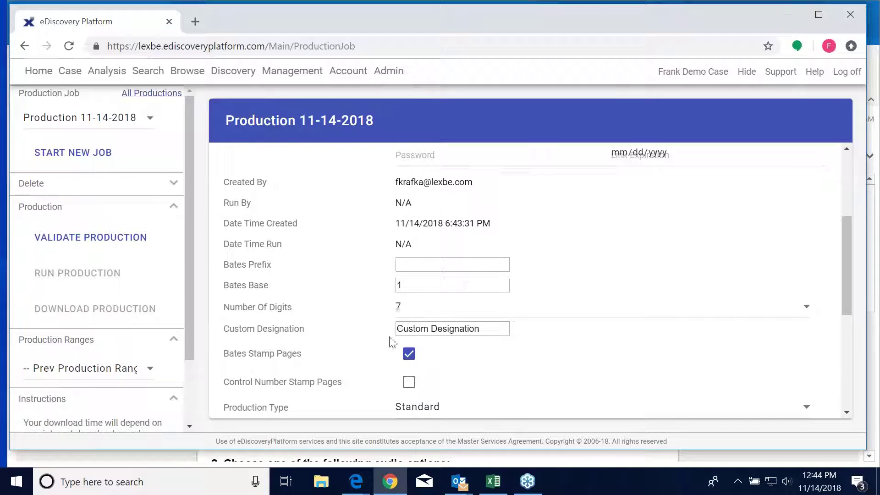
pyautogui.scroll(-1, 428, 386)
pyautogui.scroll(-3, 430, 386)
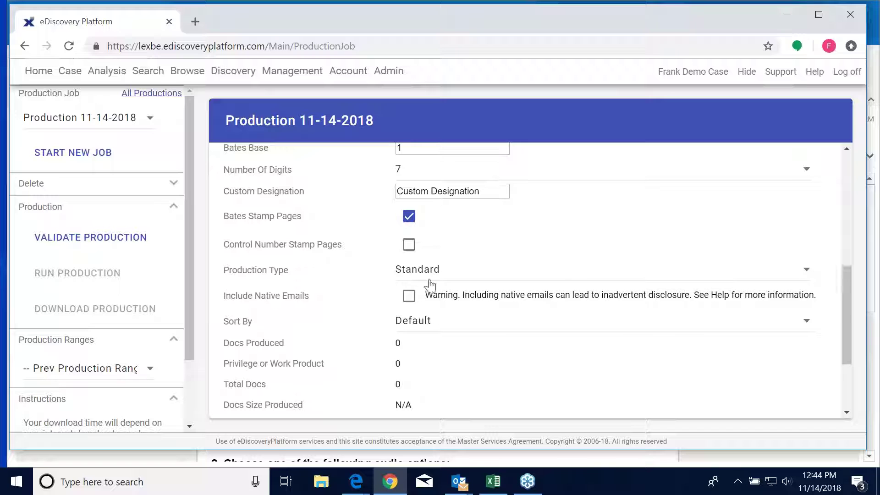
# Step: Examine the Production Type choices Standard and Standard Plus TIFF, and keep Standard selected
pyautogui.click(800, 274)
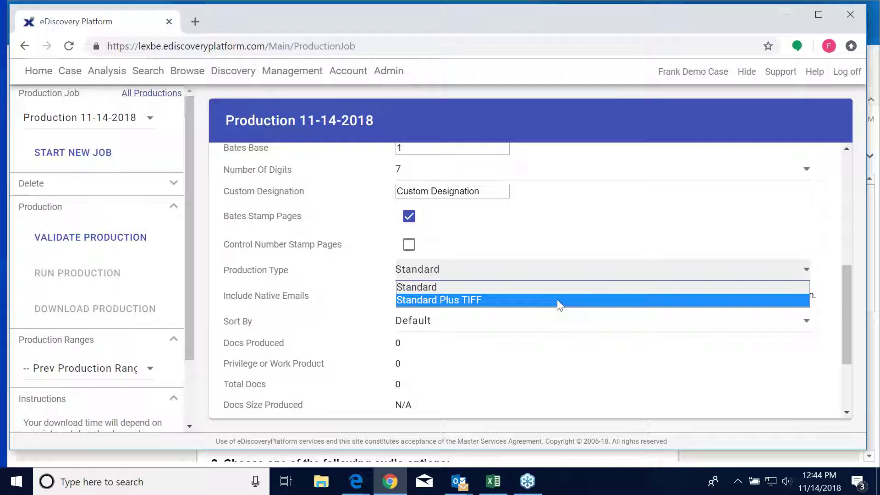
pyautogui.click(497, 286)
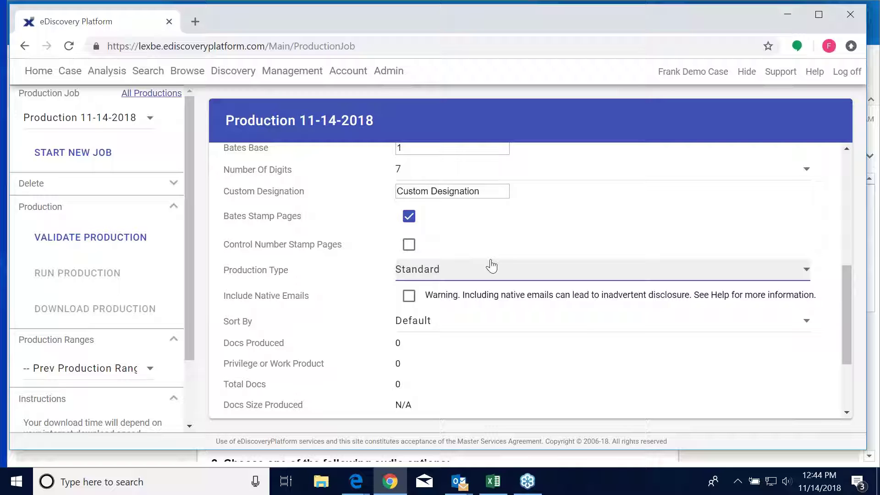
pyautogui.click(807, 274)
pyautogui.click(807, 275)
pyautogui.click(786, 276)
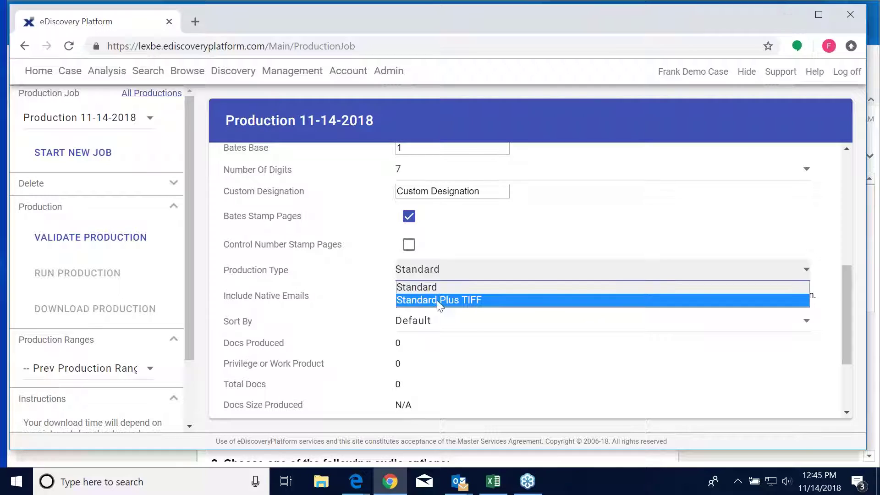
pyautogui.click(533, 285)
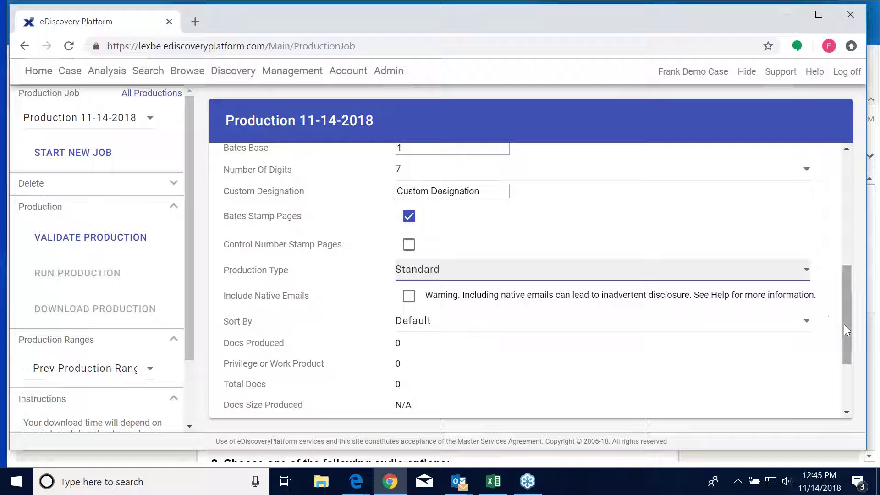
# Step: Save the production's settings and run the pinned search Enron AND Price AND Fixing
pyautogui.moveTo(843, 330); pyautogui.dragTo(837, 386)
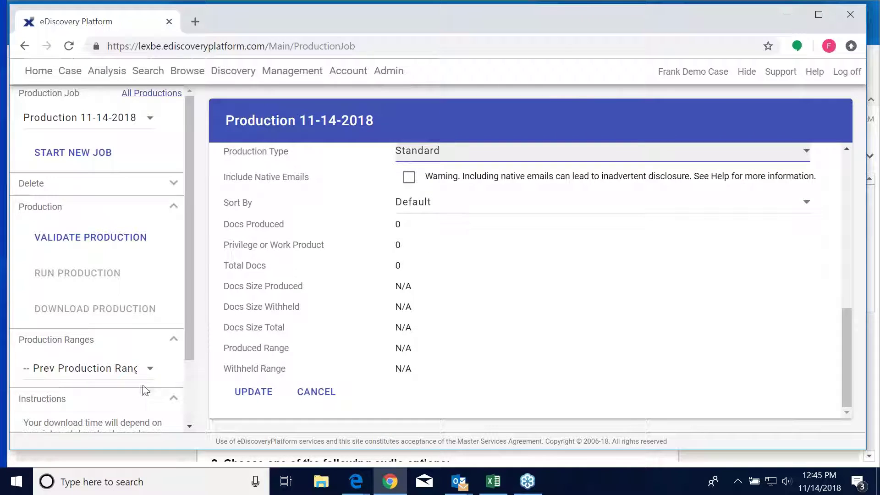
pyautogui.click(252, 393)
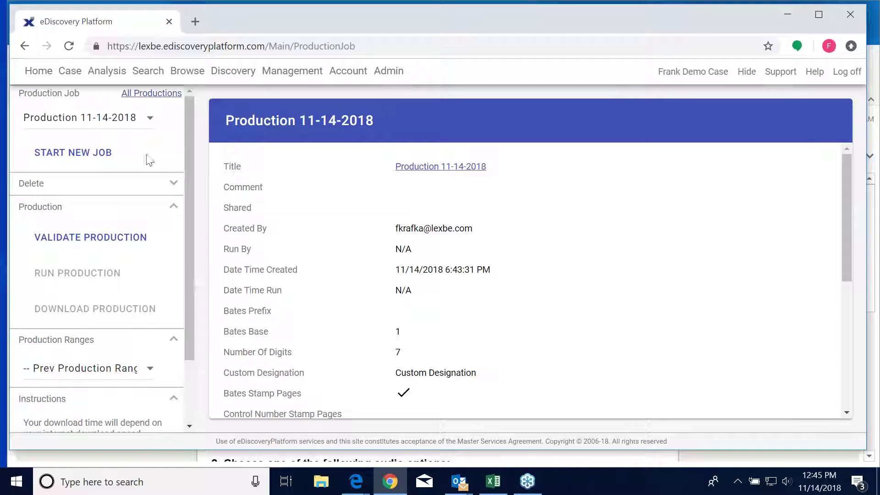
pyautogui.click(151, 77)
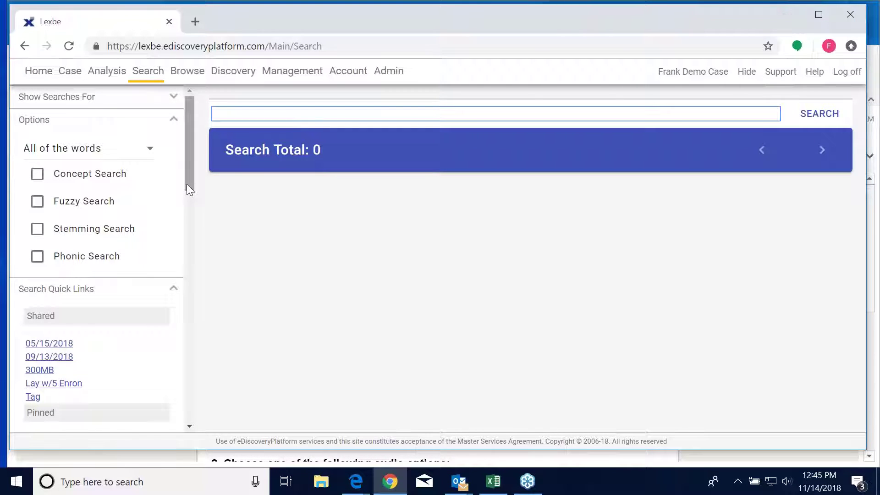
pyautogui.moveTo(188, 188); pyautogui.dragTo(195, 263)
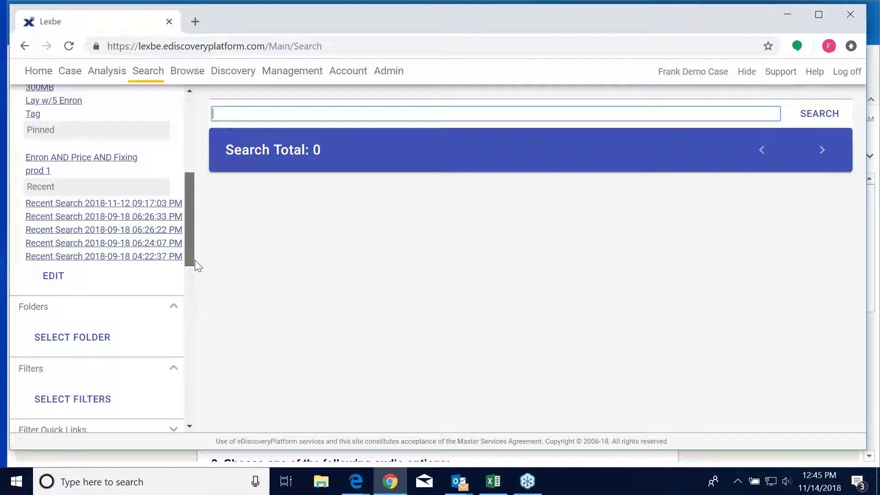
pyautogui.click(68, 163)
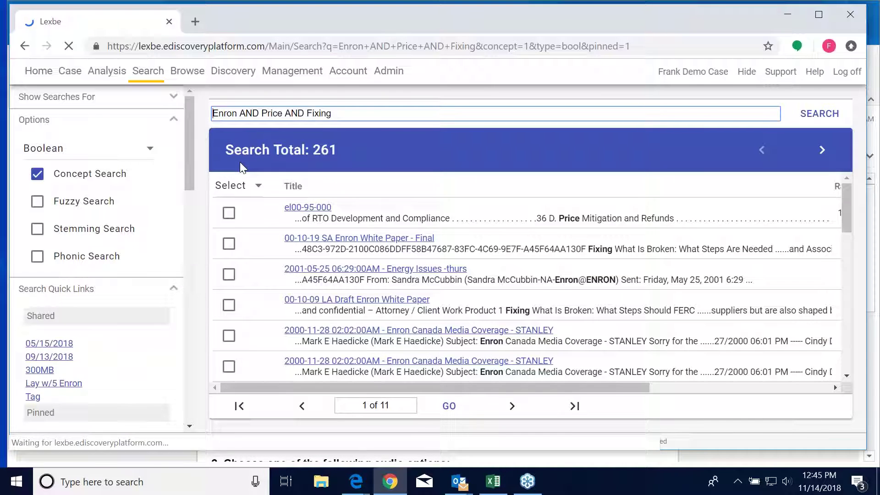
# Step: Select every document on the first results page and add them, expanded to entire emails, to Production 11-14-2018
pyautogui.click(255, 185)
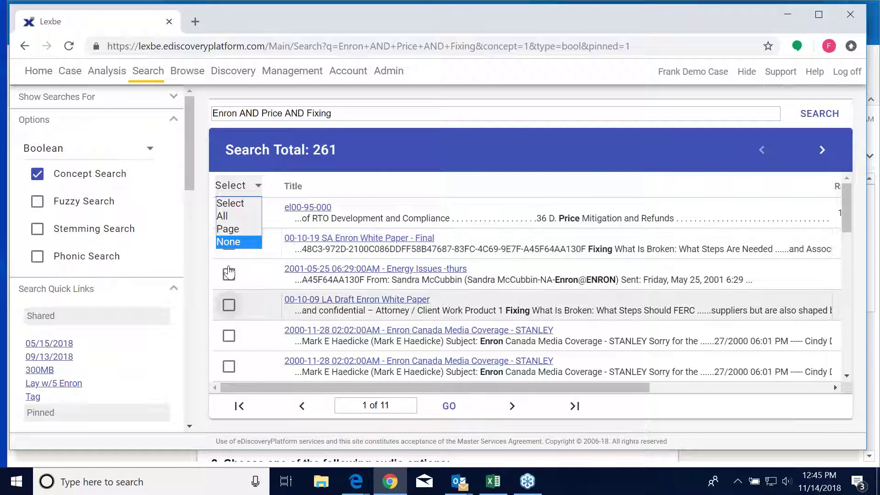
pyautogui.click(235, 228)
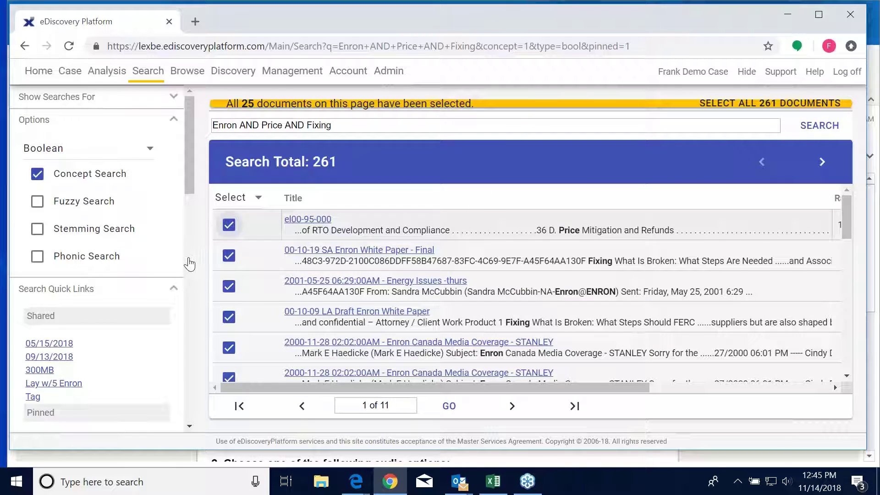
pyautogui.scroll(-15, 166, 259)
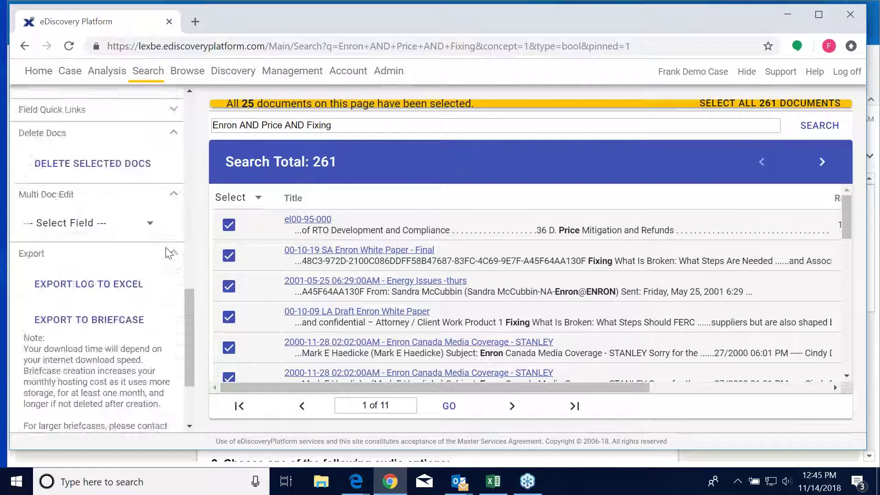
pyautogui.scroll(-3, 169, 253)
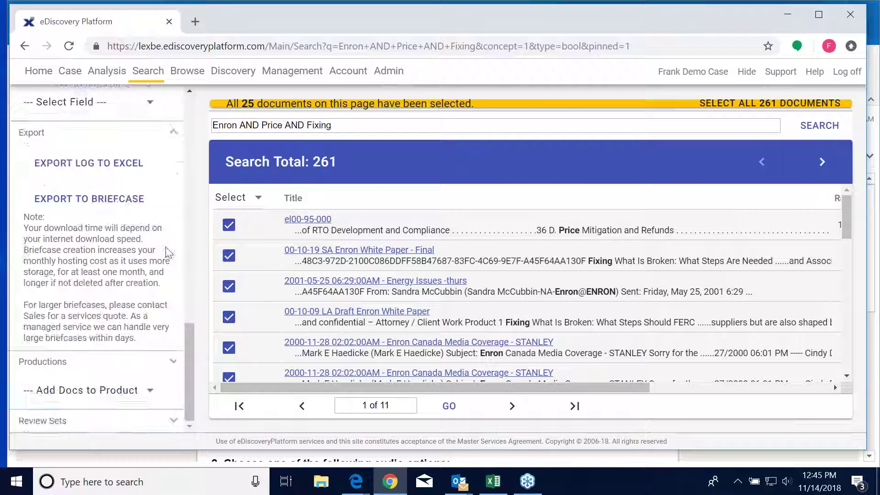
pyautogui.click(150, 392)
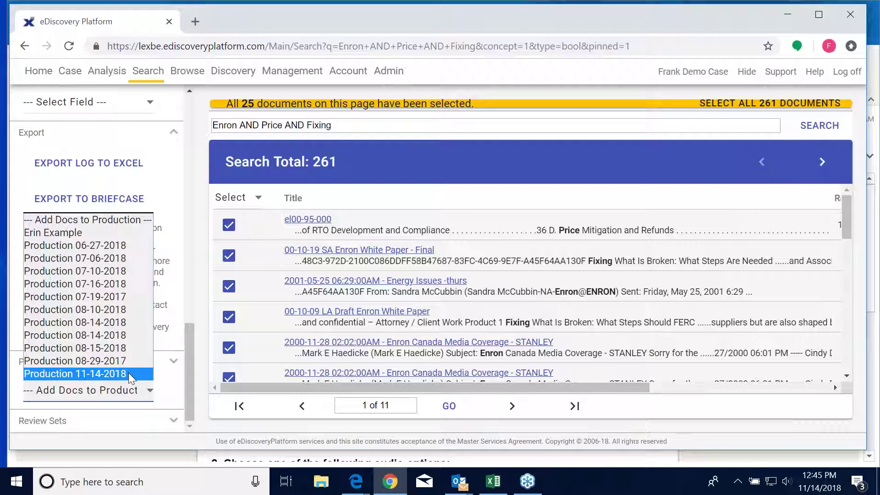
pyautogui.click(100, 374)
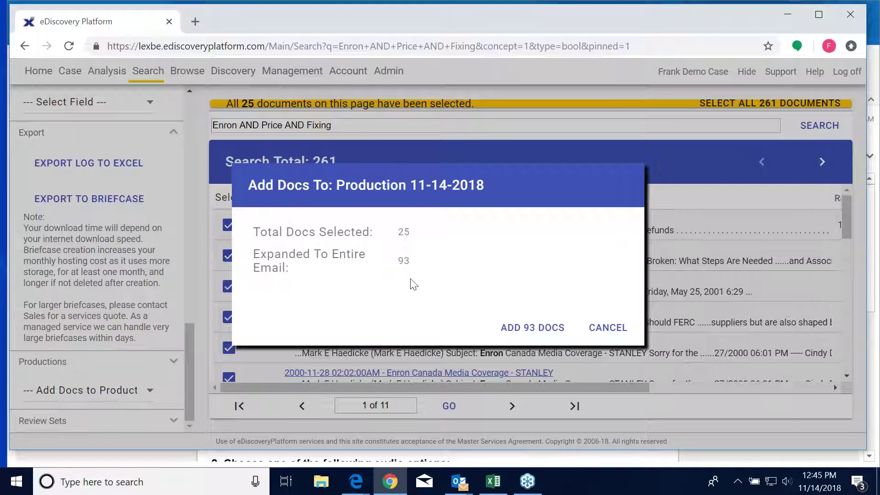
pyautogui.doubleClick(404, 261)
pyautogui.click(531, 331)
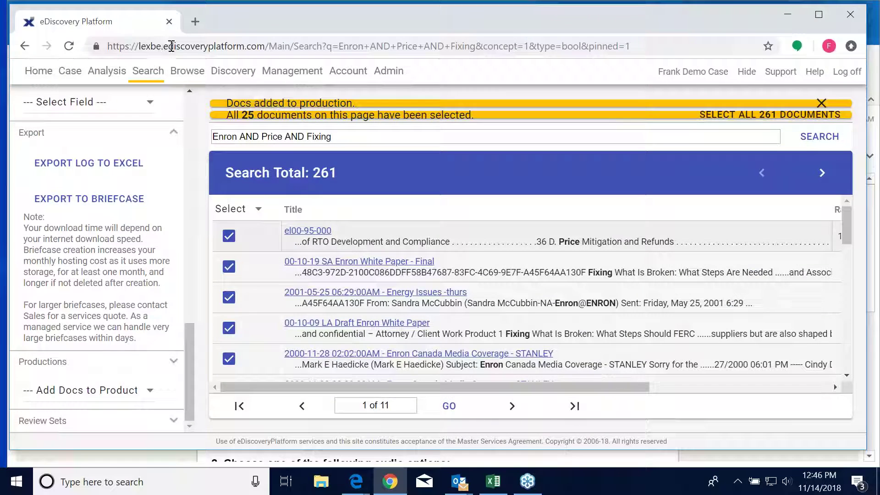
# Step: Reopen Production 11-14-2018 on the Production Job page and examine its produced, privileged and total document counts
pyautogui.moveTo(223, 73)
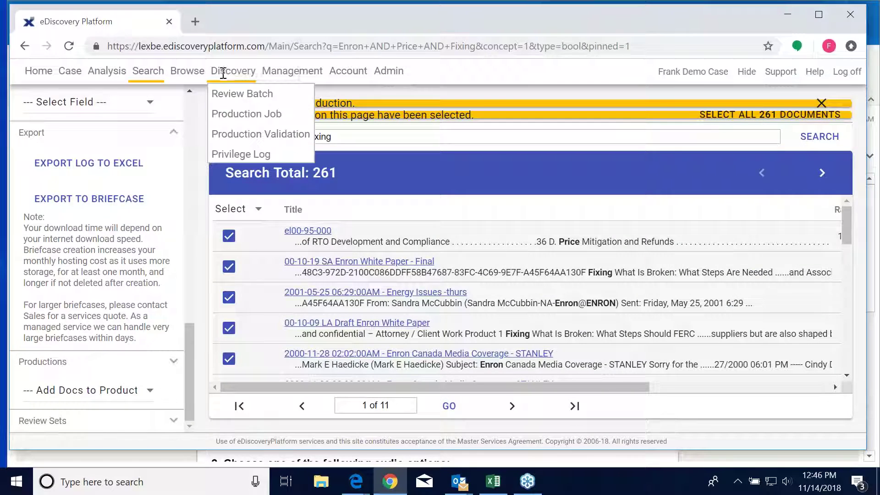
pyautogui.click(230, 120)
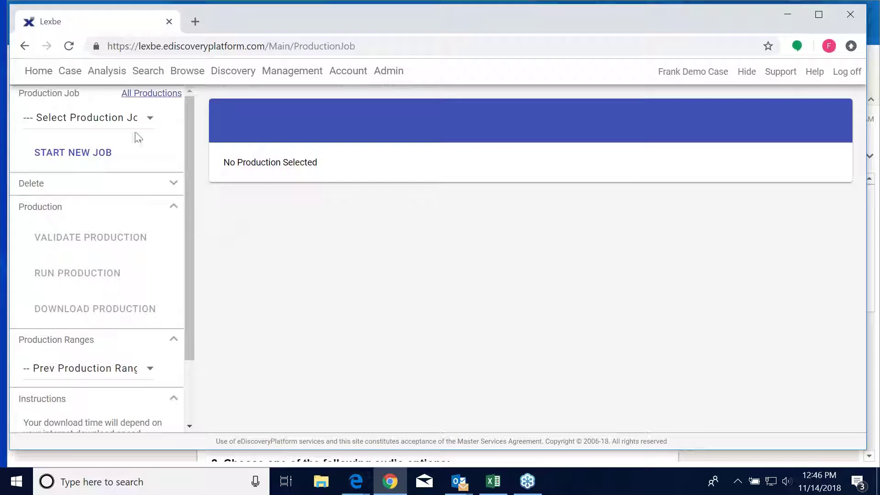
pyautogui.click(150, 121)
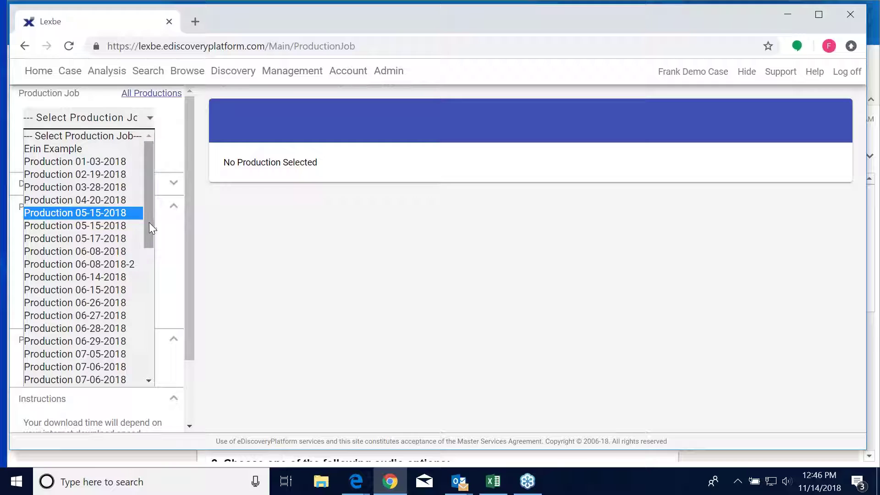
pyautogui.moveTo(153, 235); pyautogui.dragTo(176, 366)
pyautogui.click(74, 380)
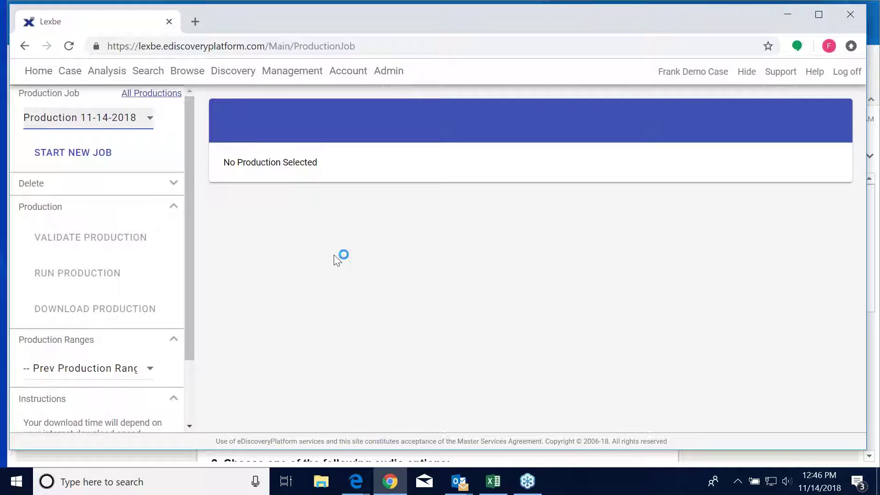
pyautogui.scroll(-5, 540, 229)
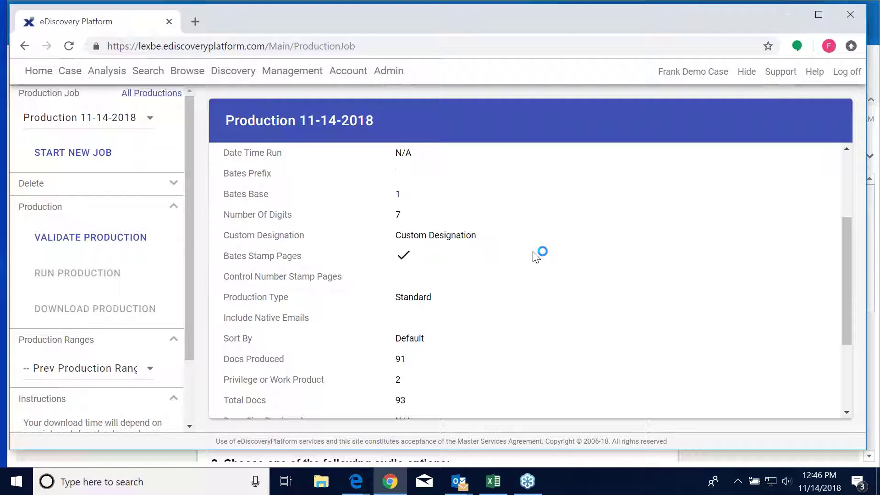
pyautogui.scroll(-3, 536, 256)
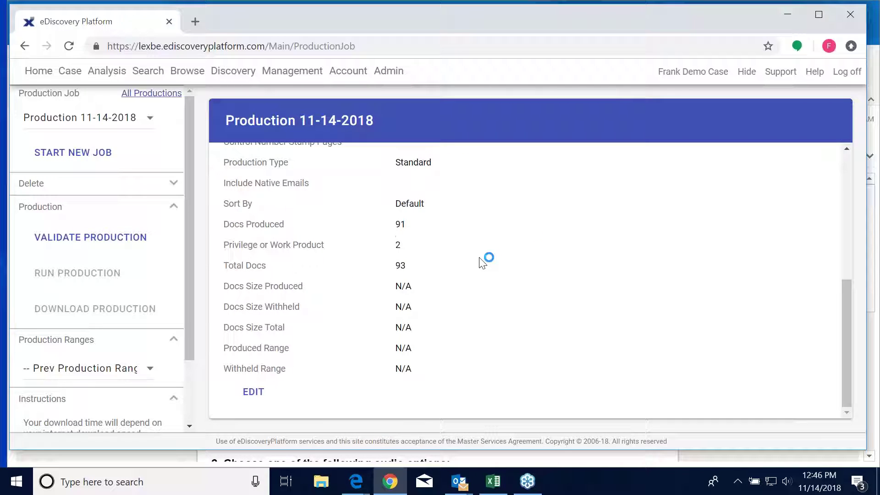
pyautogui.doubleClick(406, 225)
# Step: Validate the production through the email family, responsive, privilege, work product and page count checks, and return to the production job
pyautogui.click(137, 244)
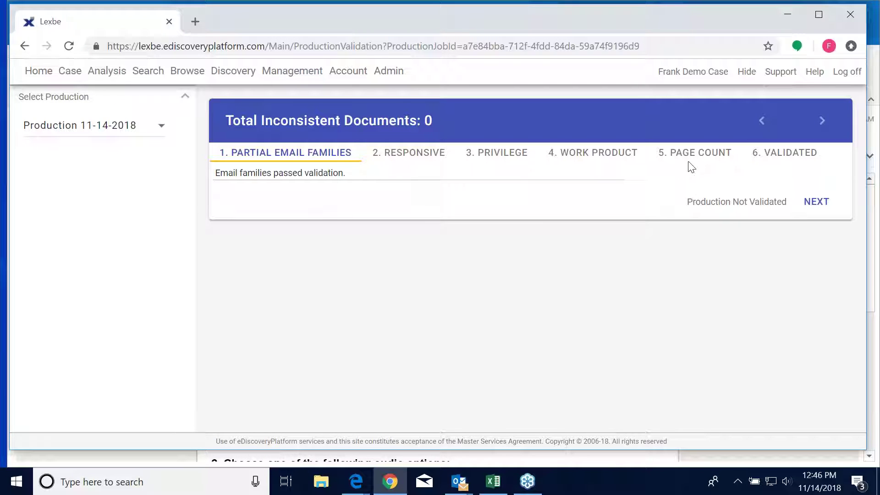
pyautogui.click(818, 210)
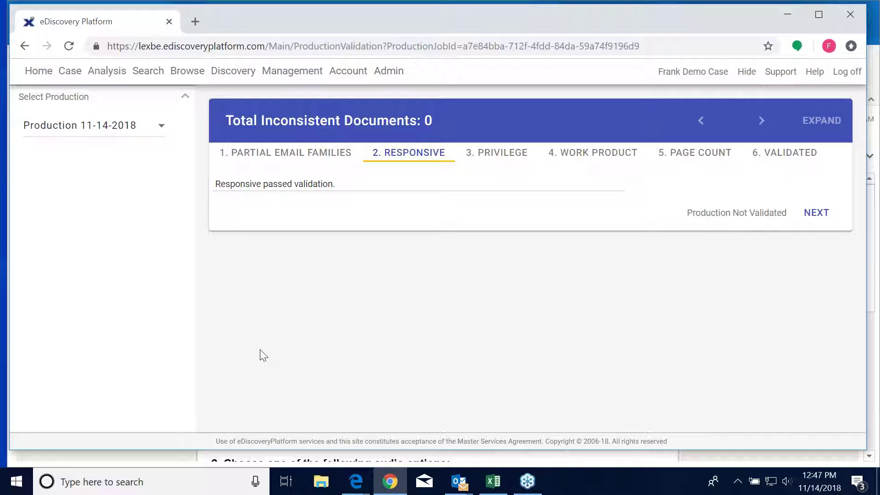
pyautogui.click(832, 222)
pyautogui.click(819, 220)
pyautogui.click(818, 220)
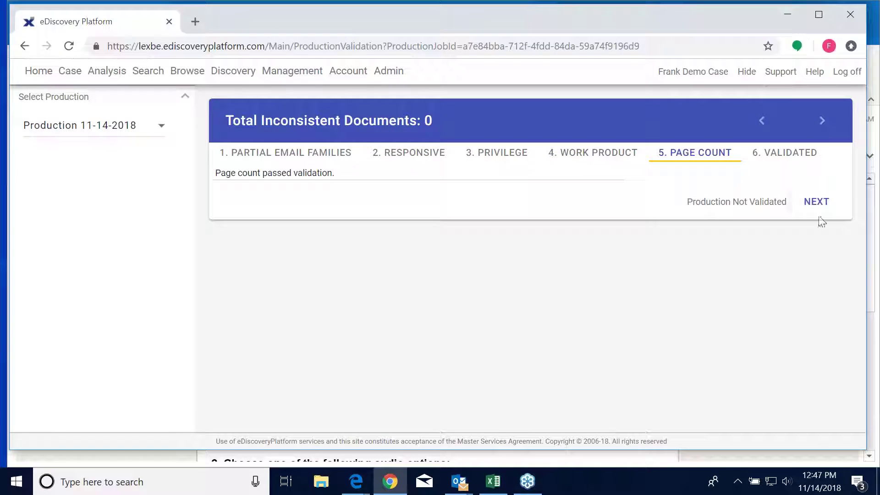
pyautogui.click(816, 205)
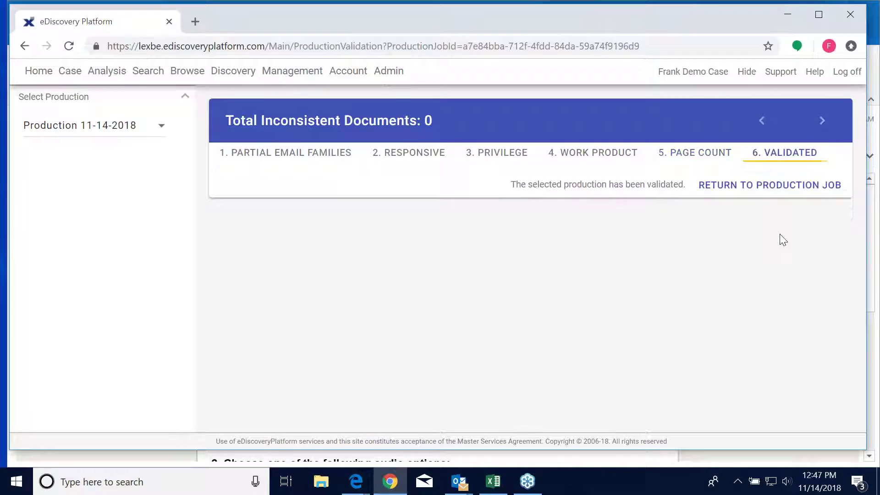
pyautogui.click(753, 189)
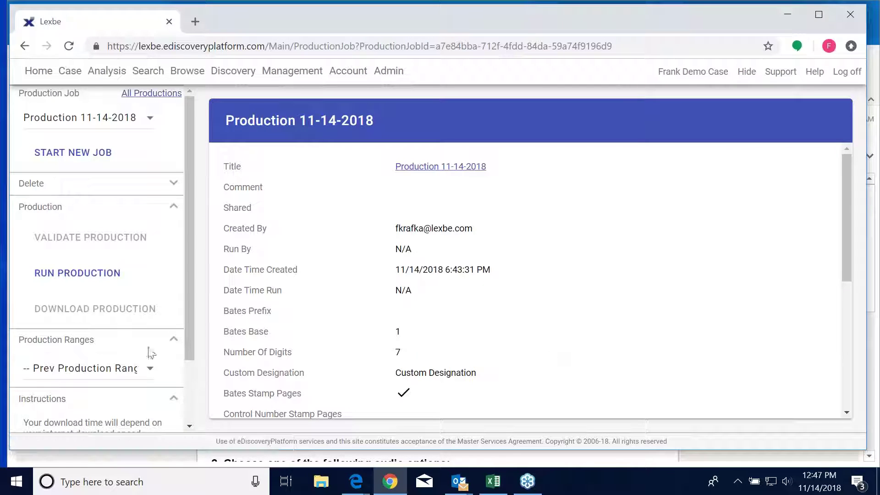
# Step: Examine the run and download options and the instructions for the validated production
pyautogui.scroll(-2, 126, 338)
pyautogui.scroll(2, 127, 343)
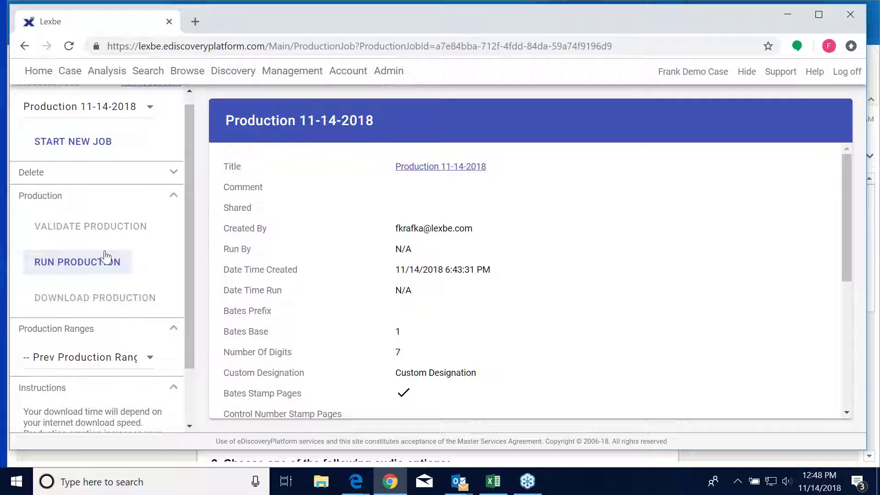
pyautogui.moveTo(188, 133); pyautogui.dragTo(186, 258)
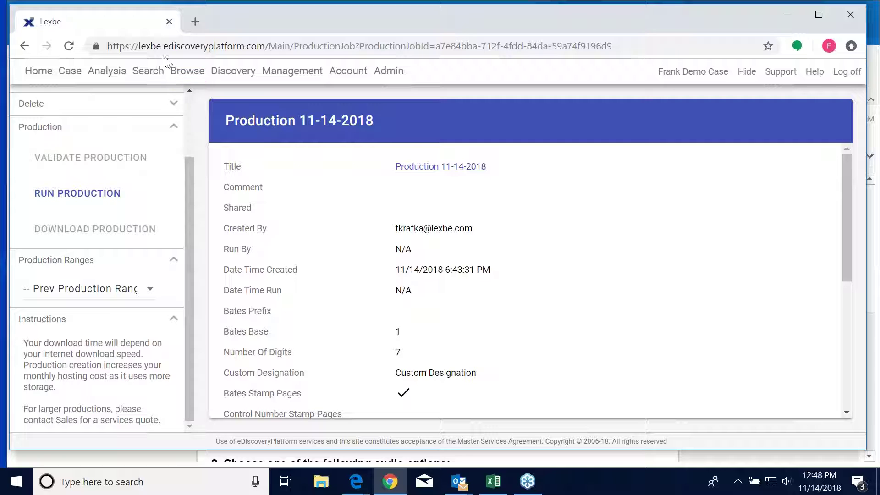
# Step: Open the Search page and examine the options for exporting documents to an Excel log or a briefcase
pyautogui.click(147, 72)
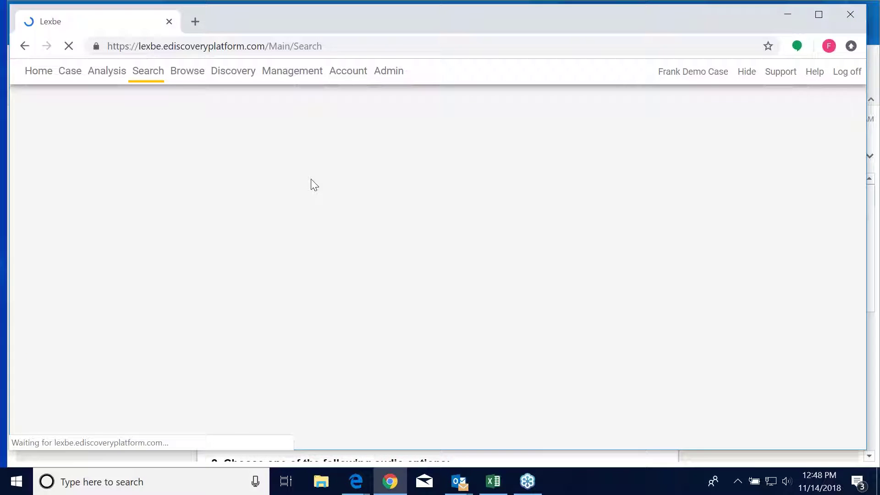
pyautogui.moveTo(191, 179); pyautogui.dragTo(216, 374)
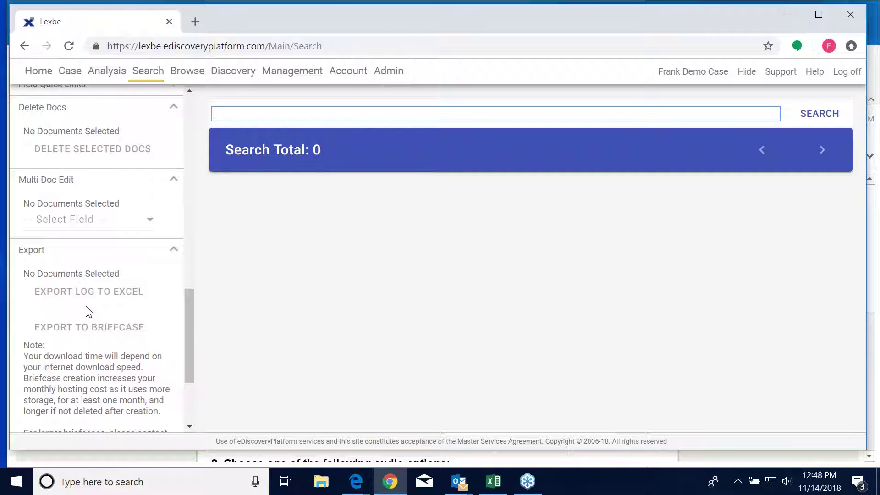
pyautogui.click(265, 111)
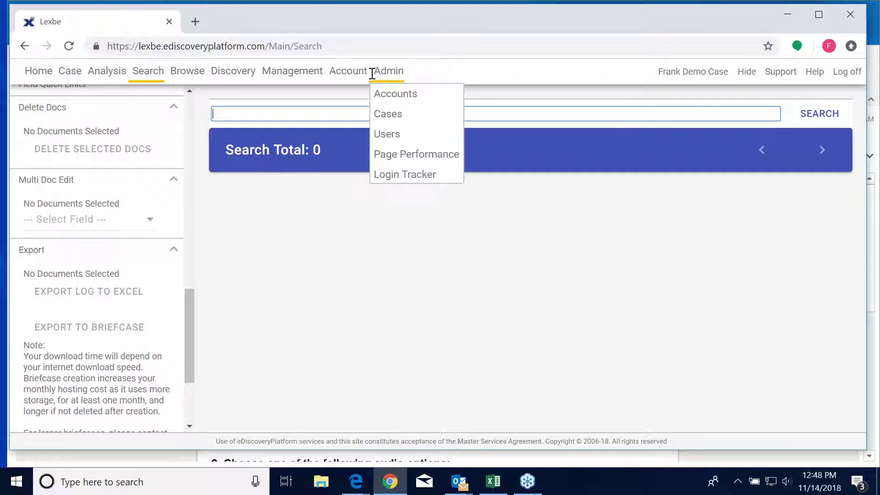
# Step: Open the Case Assessment page and look through the built-in upload, processing and review reports without choosing one
pyautogui.moveTo(344, 72)
pyautogui.moveTo(95, 72)
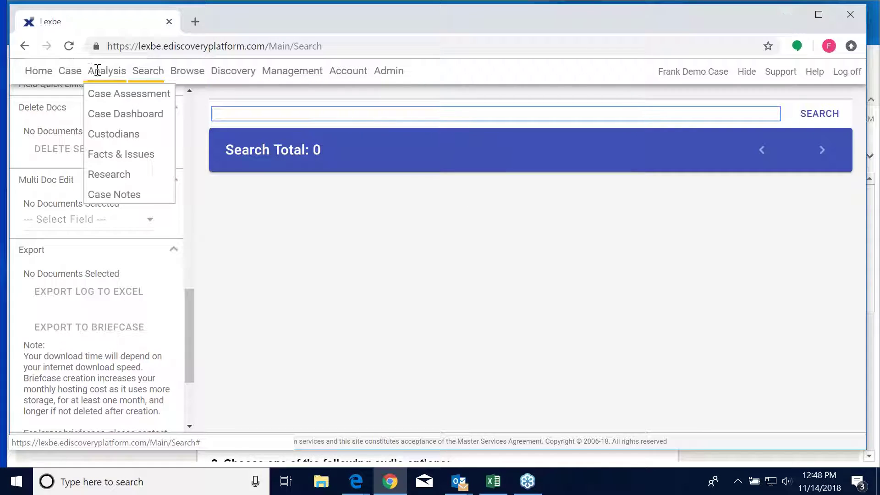
pyautogui.click(102, 97)
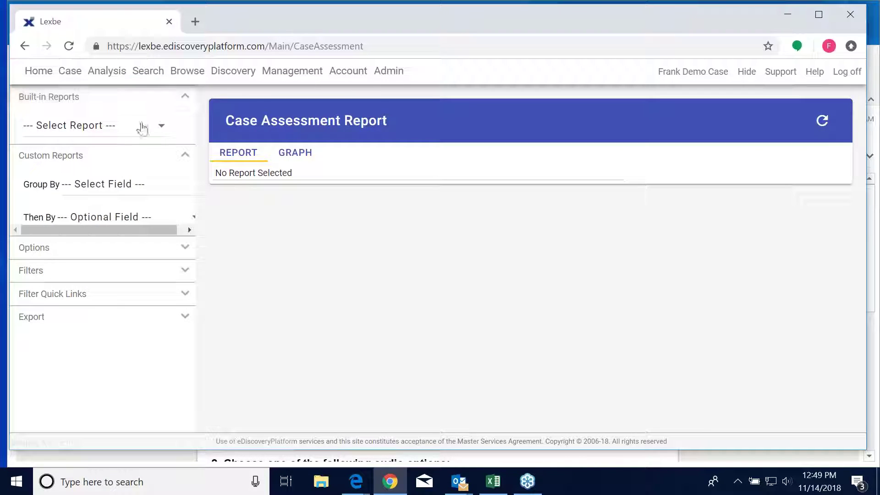
pyautogui.click(162, 127)
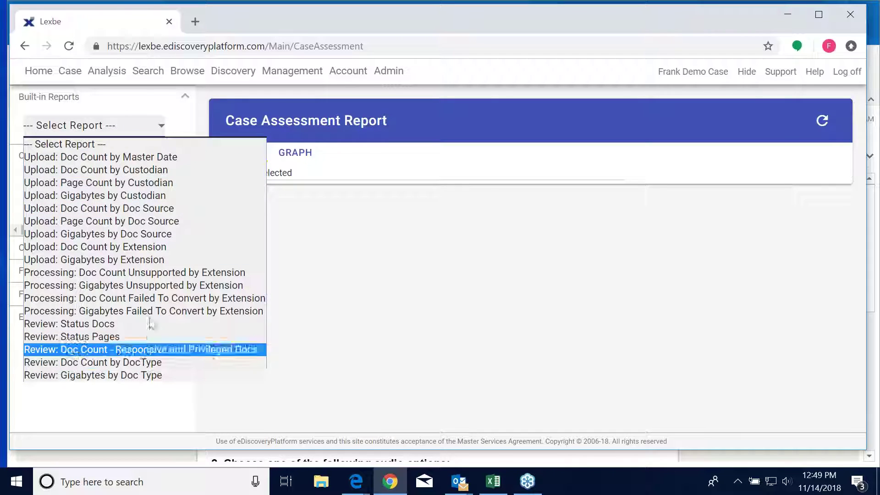
pyautogui.moveTo(116, 72)
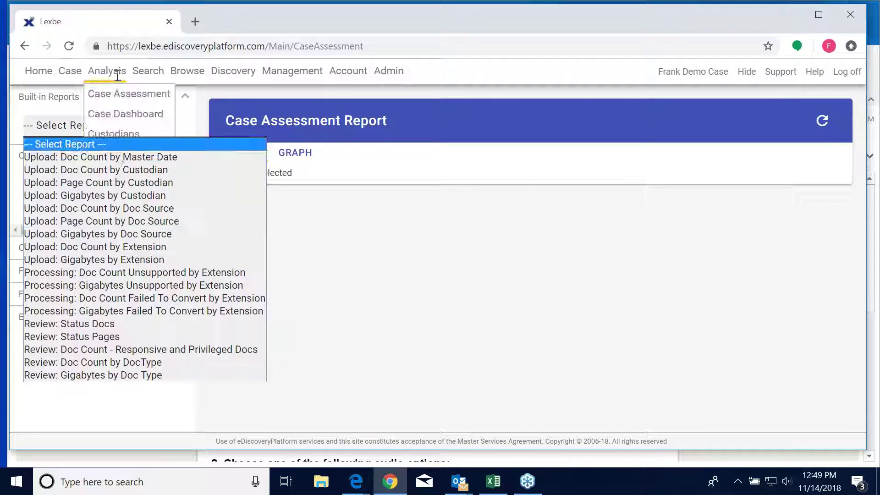
pyautogui.click(121, 82)
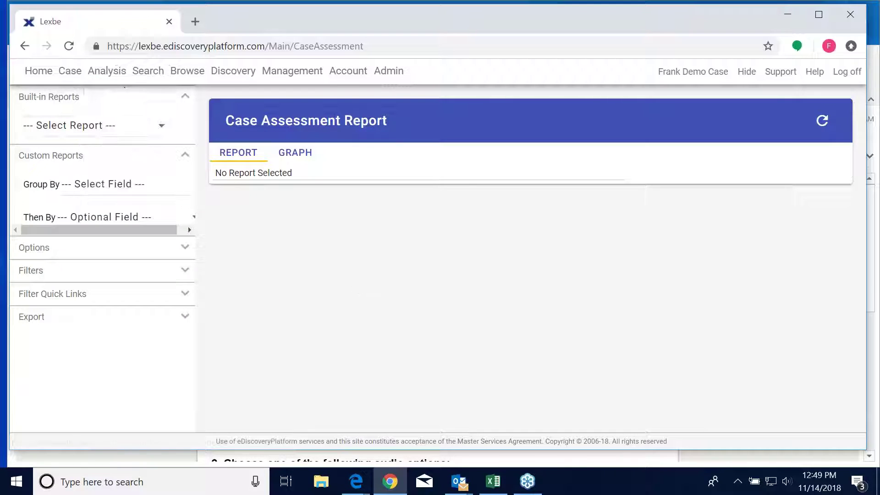
pyautogui.moveTo(120, 82)
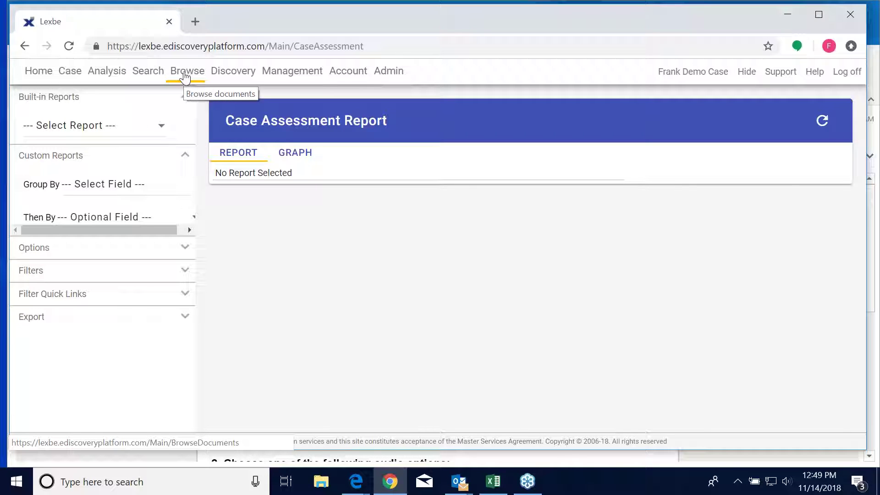
# Step: Look over the available Discovery and Management functions and return to the home page with the list of cases
pyautogui.moveTo(222, 74)
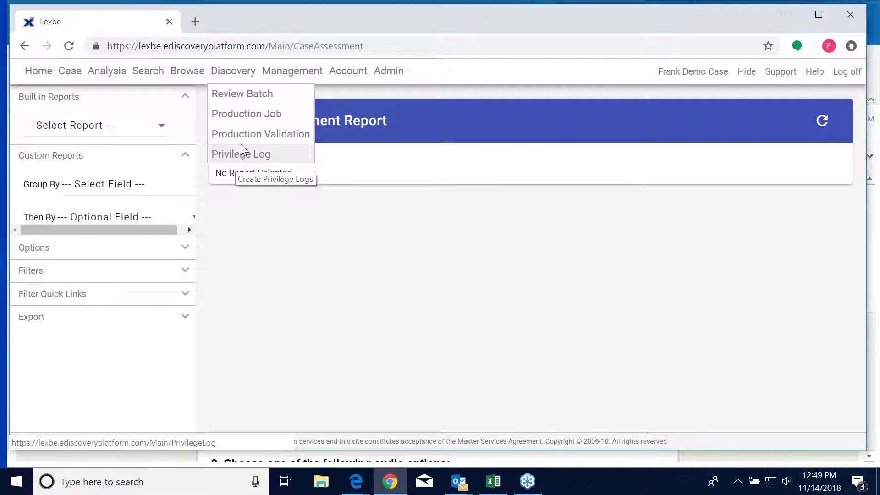
pyautogui.moveTo(296, 72)
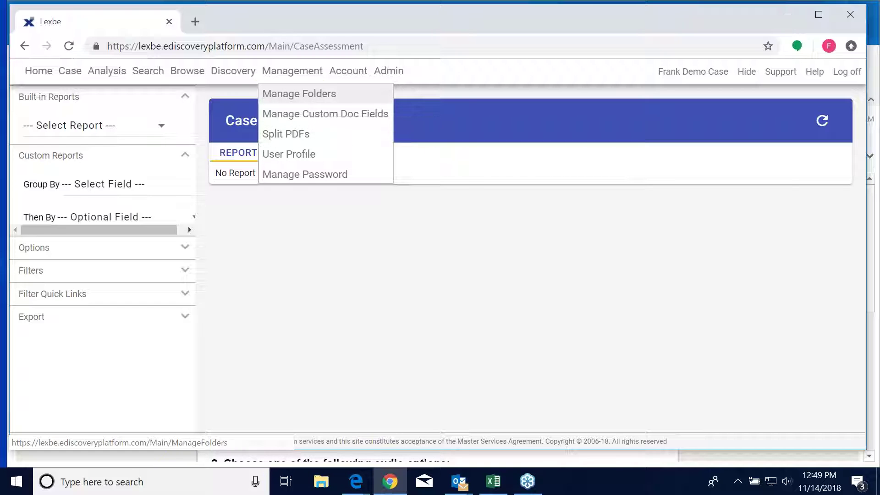
pyautogui.moveTo(346, 71)
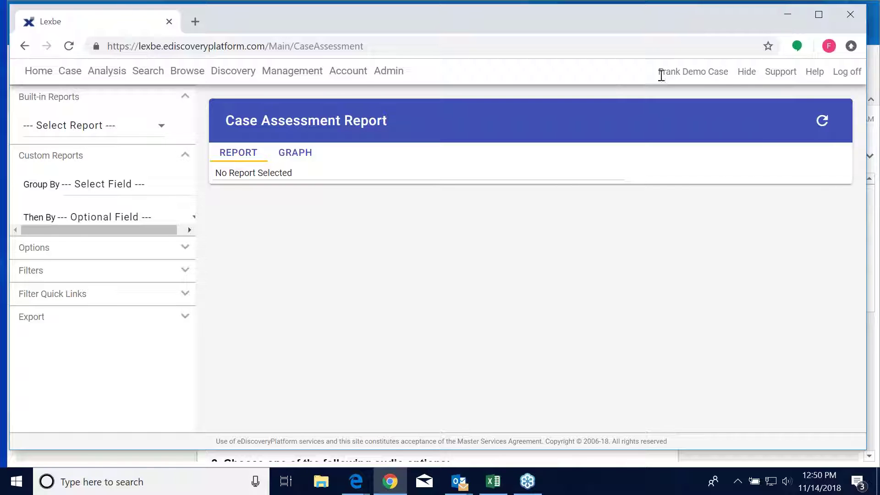
pyautogui.moveTo(56, 72)
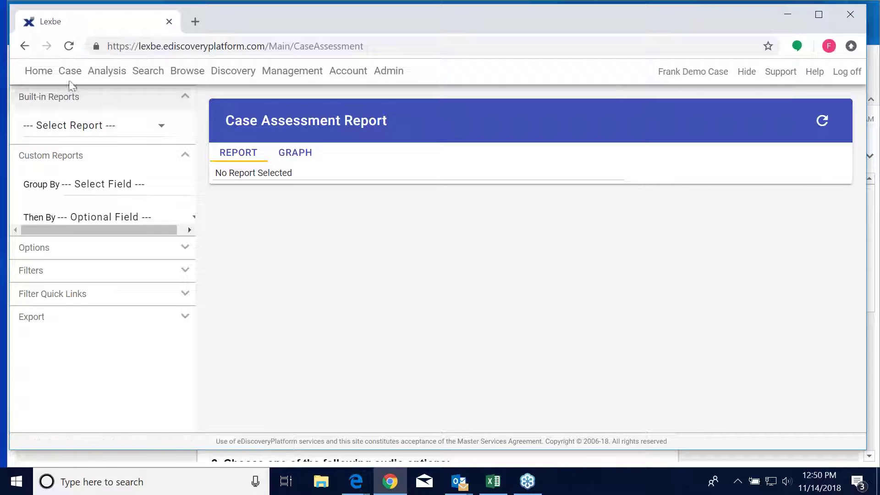
pyautogui.click(36, 77)
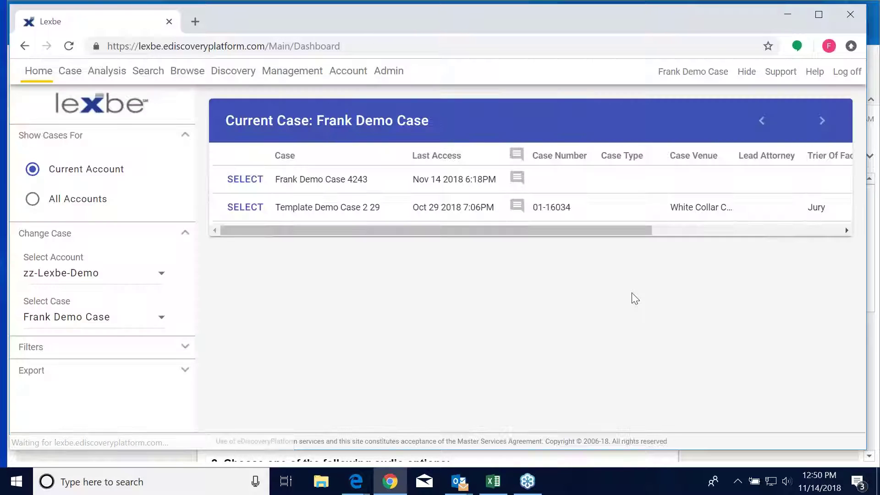